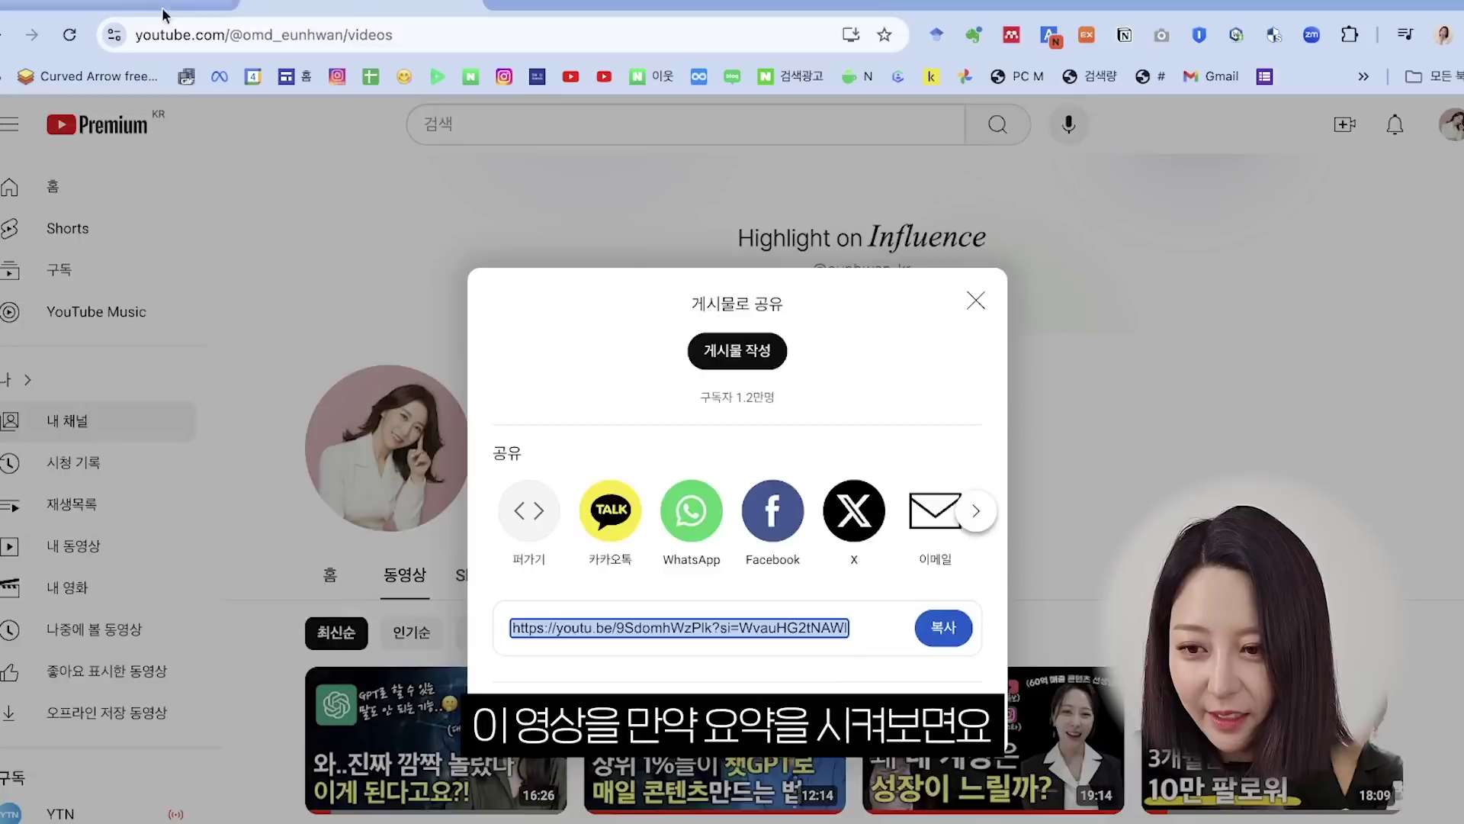
Step: Switch to LilysAI and submit the copied YouTube video link for summarizing
{"action": "left_click", "coordinate": [164, 2]}
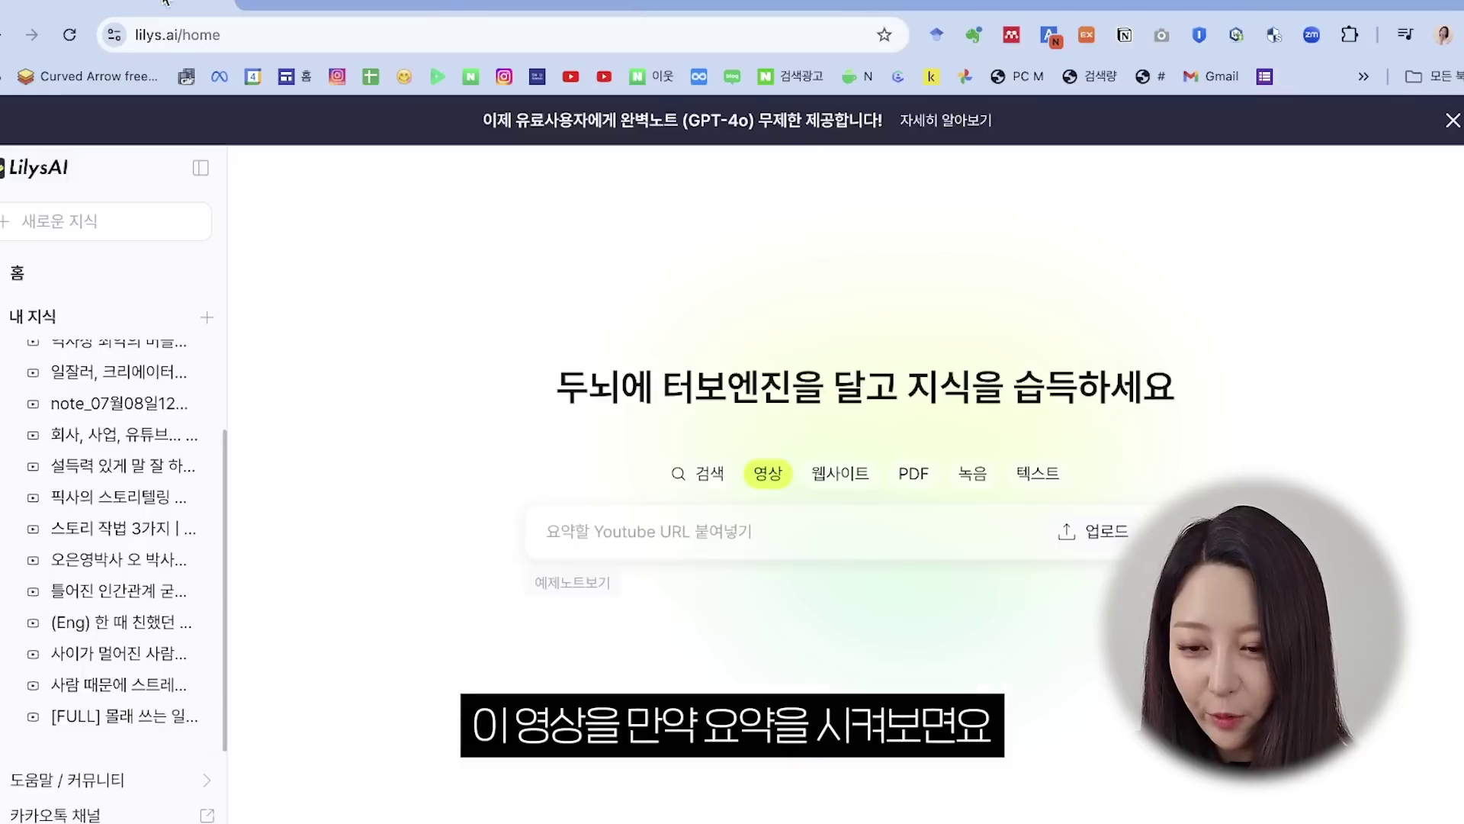
{"action": "left_click", "coordinate": [665, 531]}
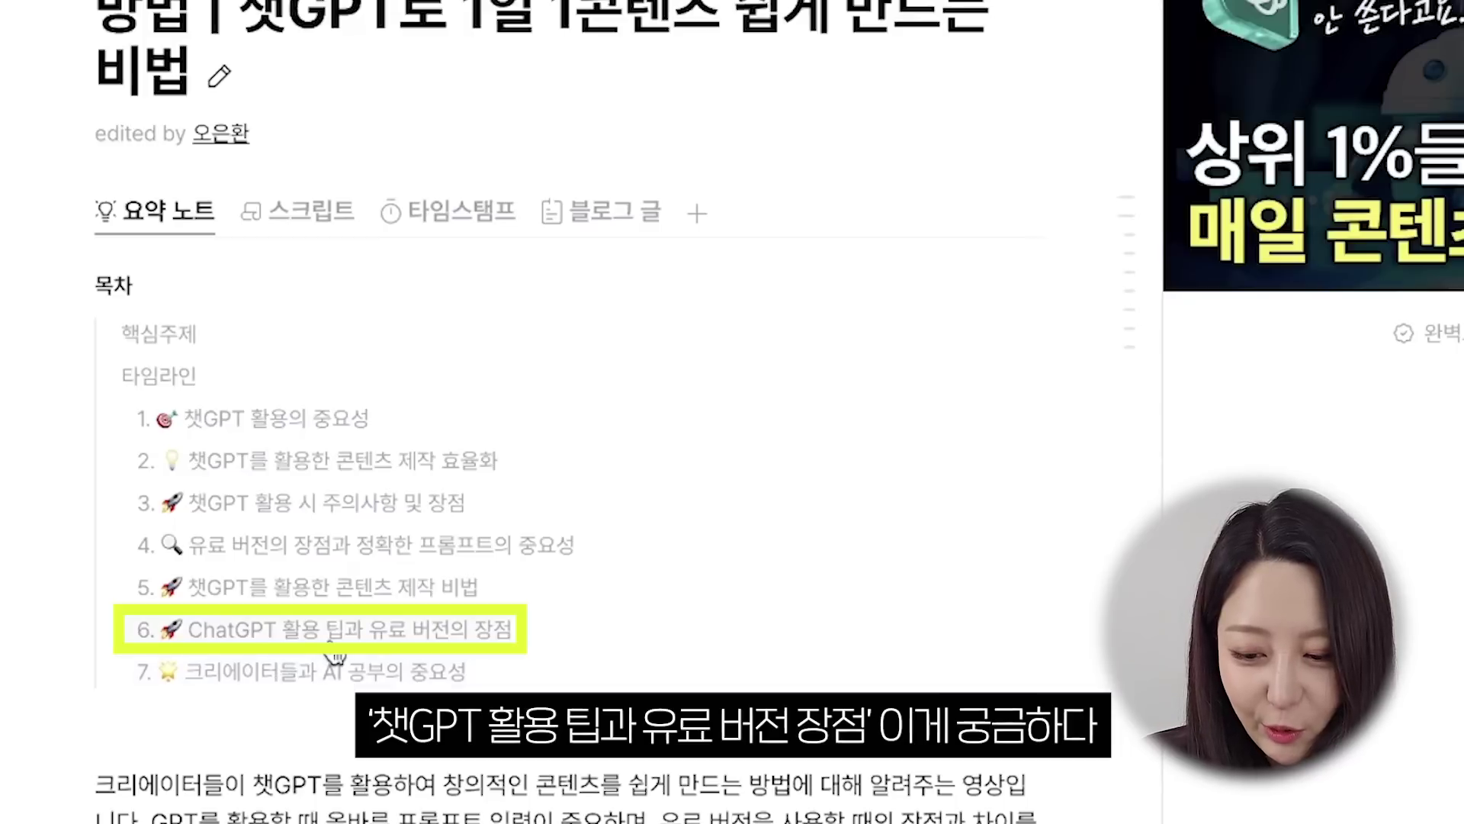
Step: Jump to section 6, "ChatGPT 활용 팁과 유료 버전의 장점", and briefly play the video from its 00:09:00 timestamp
{"action": "left_click", "coordinate": [334, 647]}
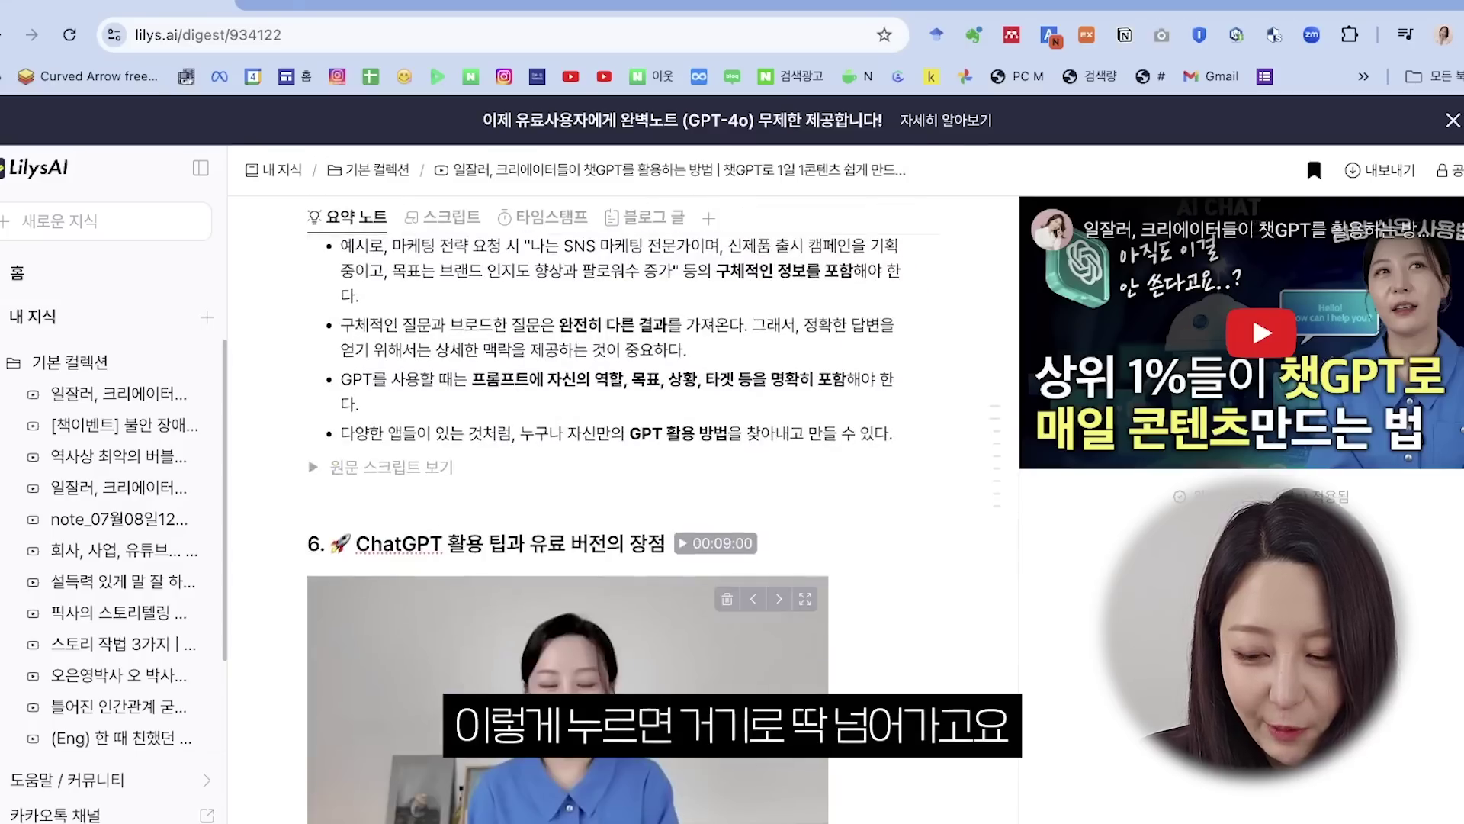
{"action": "scroll", "coordinate": [564, 534], "scroll_direction": "down", "scroll_amount": 2}
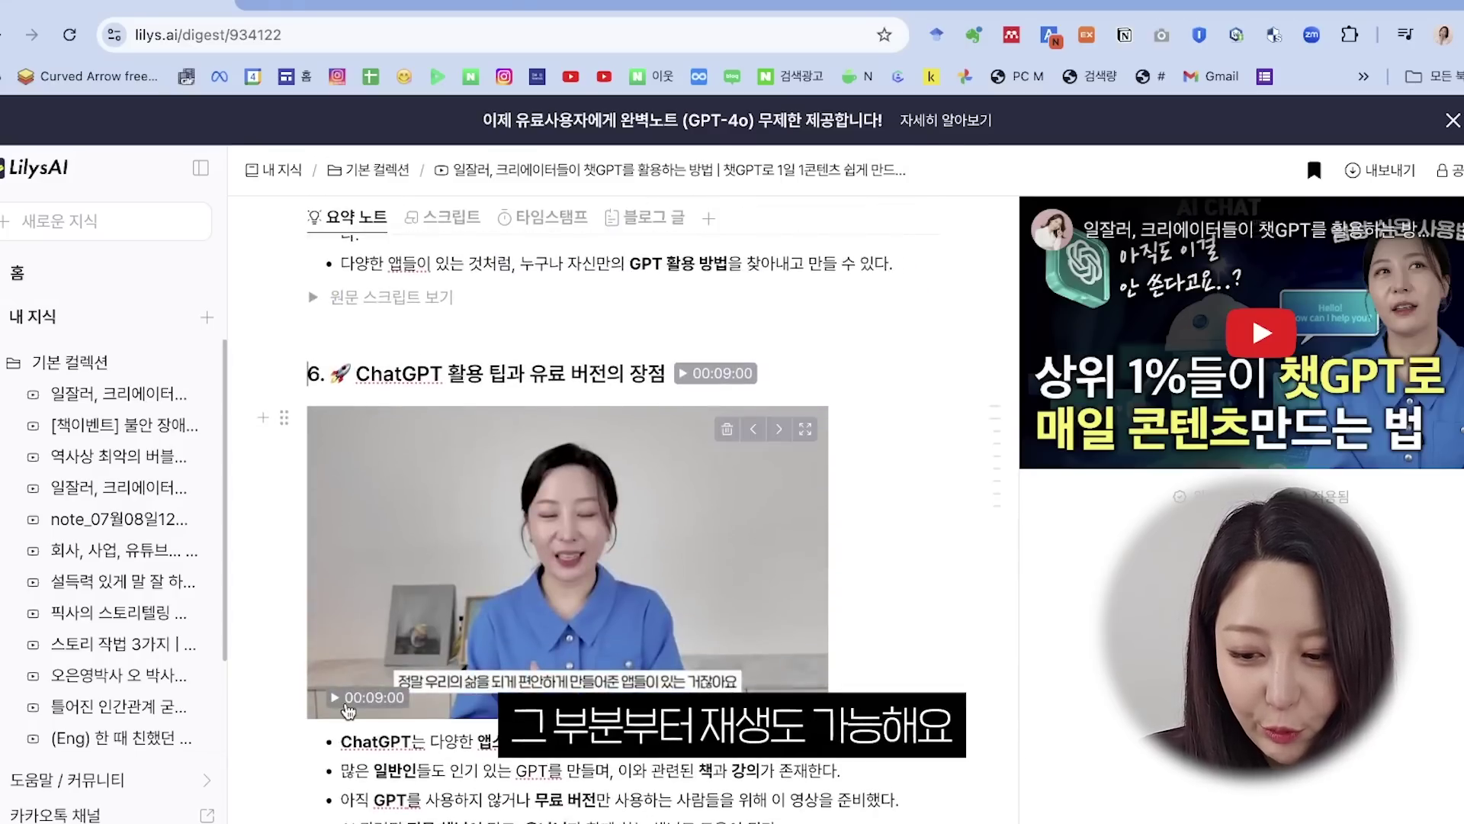
{"action": "left_click", "coordinate": [349, 707]}
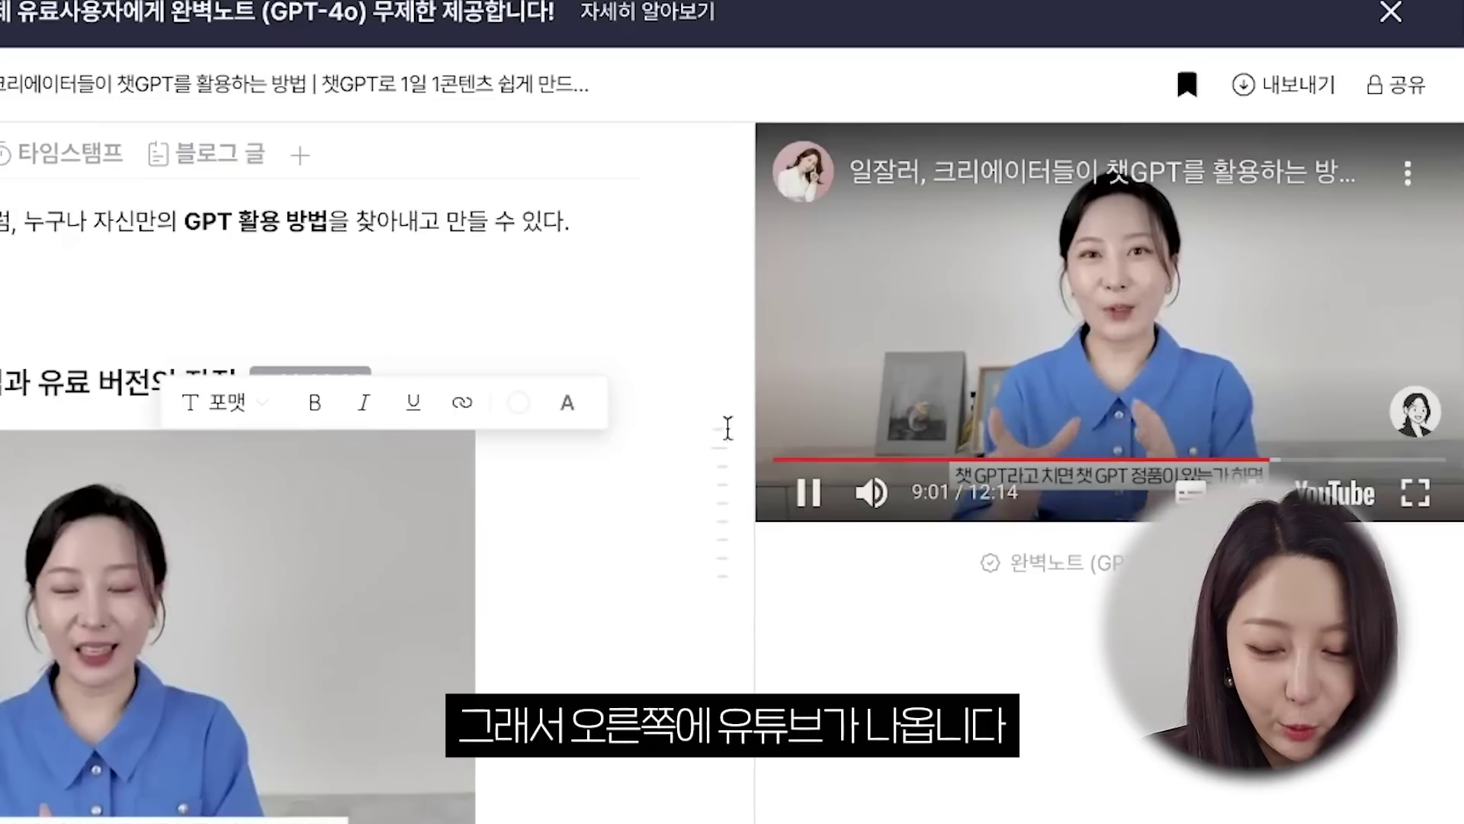
{"action": "left_click", "coordinate": [1237, 290]}
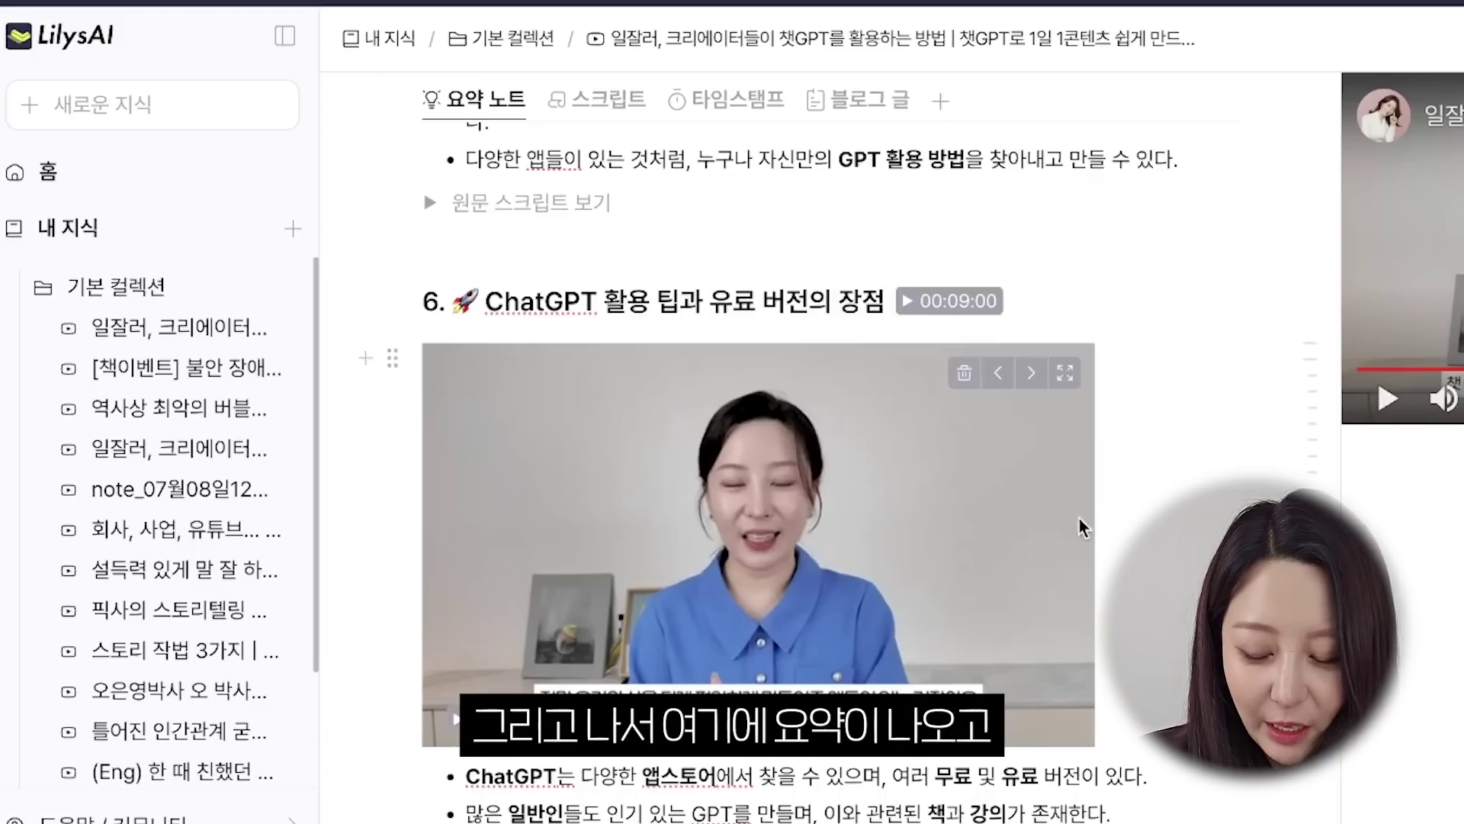
Step: Expand the original script under section 6 and read it against the summary bullets
{"action": "scroll", "coordinate": [460, 625], "scroll_direction": "down", "scroll_amount": 2}
{"action": "scroll", "coordinate": [763, 534], "scroll_direction": "down", "scroll_amount": 3}
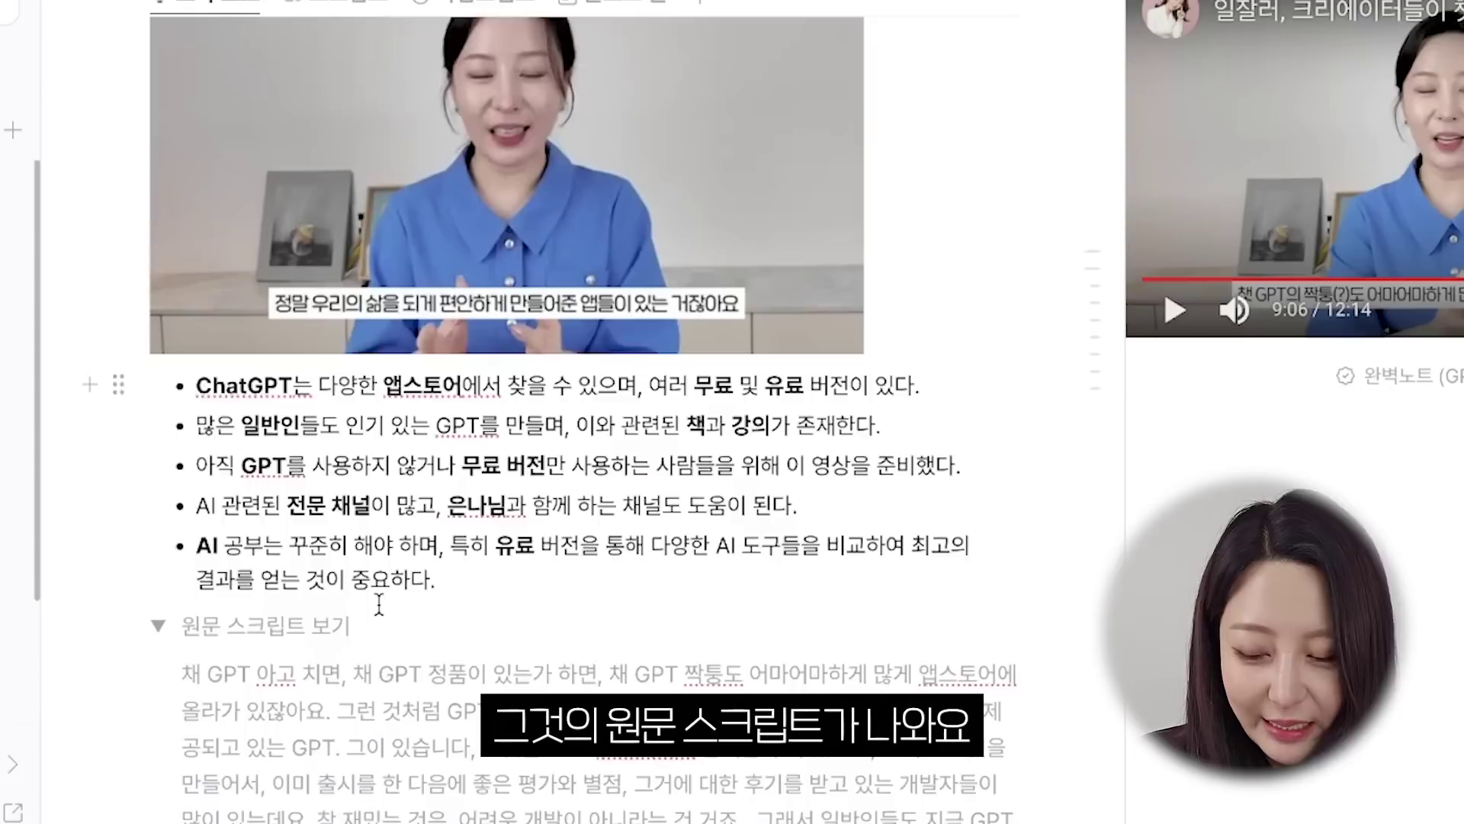
{"action": "scroll", "coordinate": [637, 674], "scroll_direction": "down", "scroll_amount": 3}
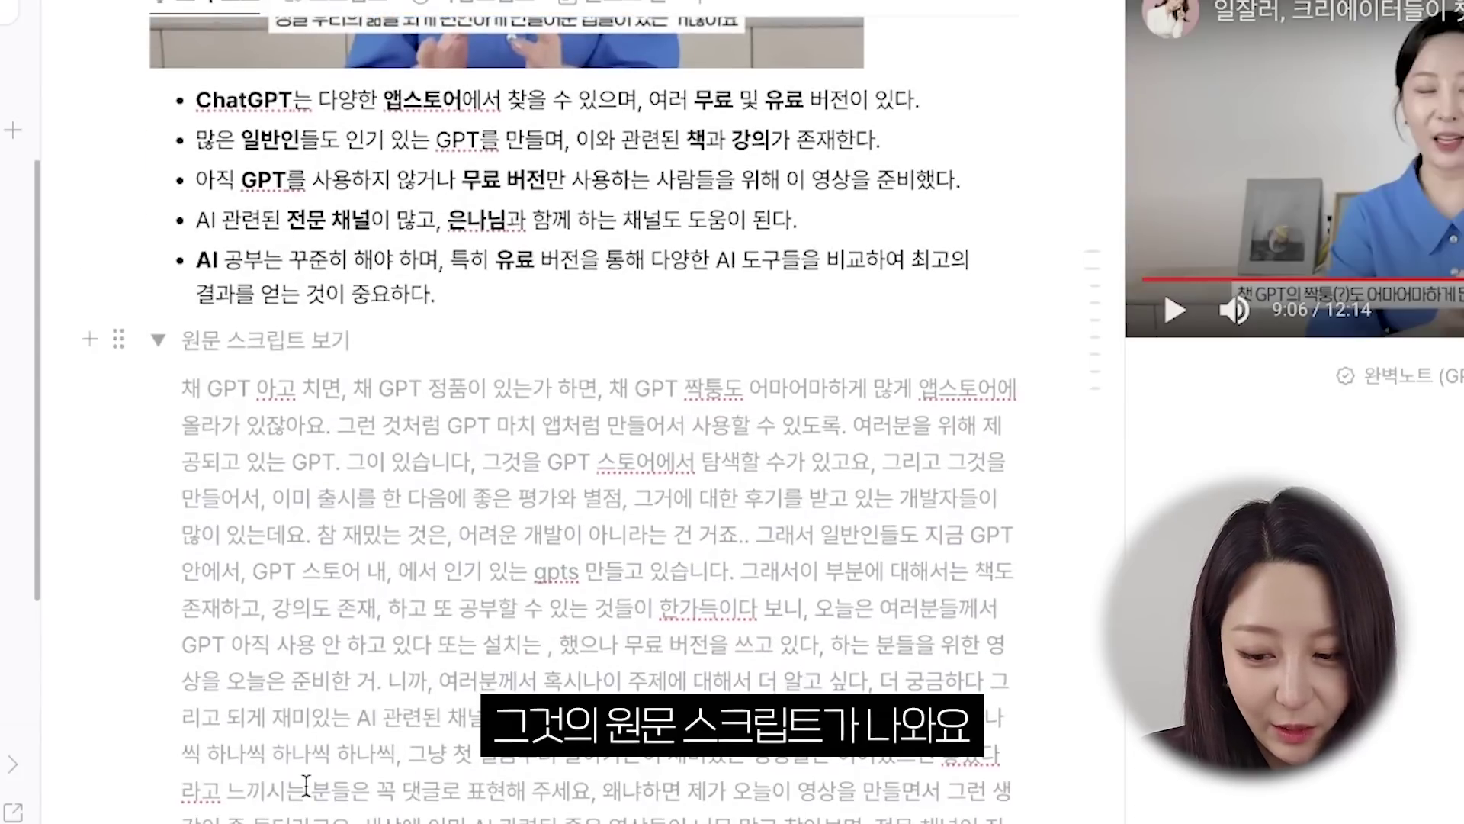
{"action": "scroll", "coordinate": [305, 785], "scroll_direction": "down", "scroll_amount": 2}
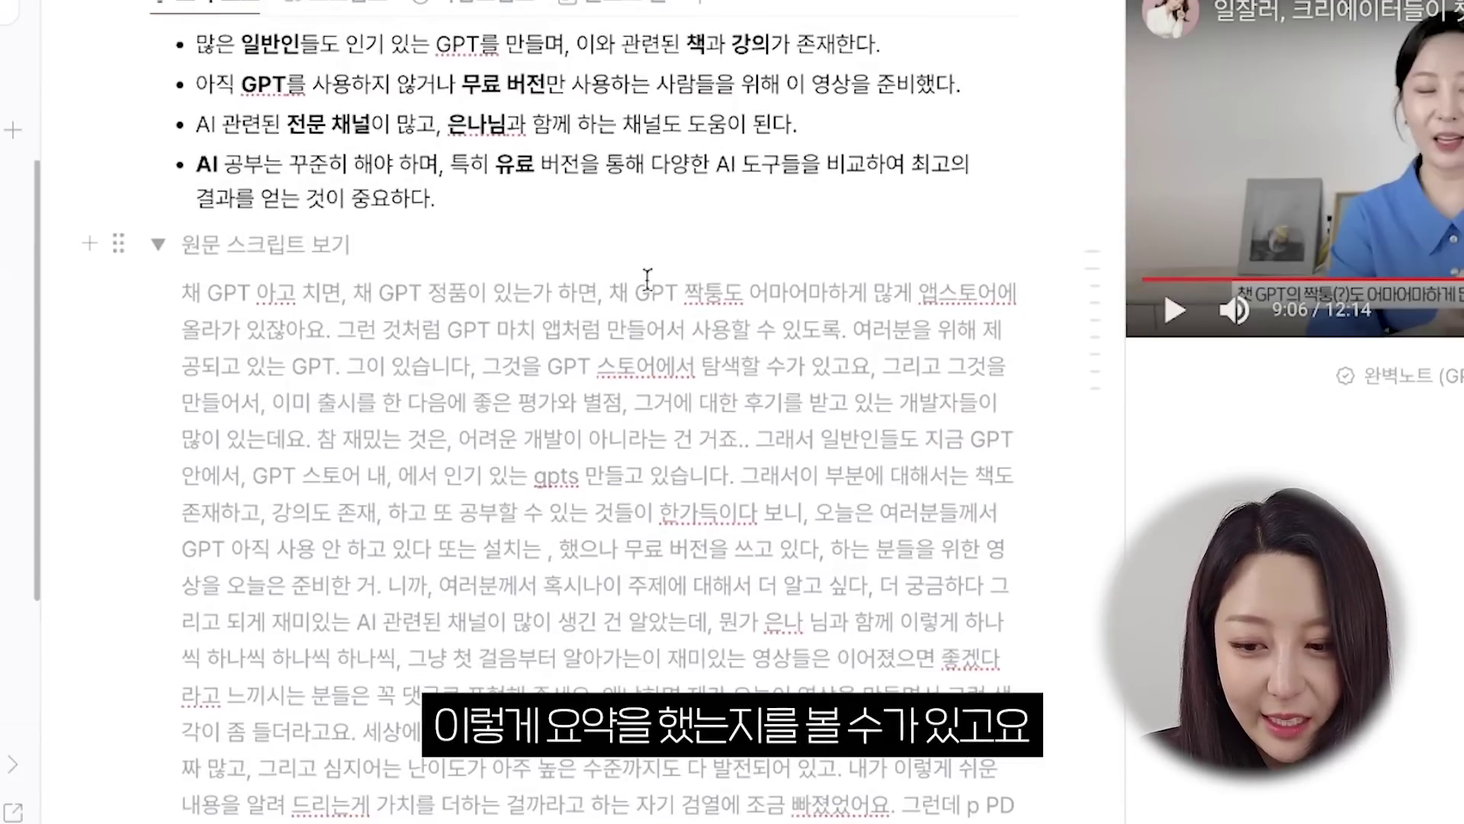
{"action": "scroll", "coordinate": [659, 233], "scroll_direction": "down", "scroll_amount": 10}
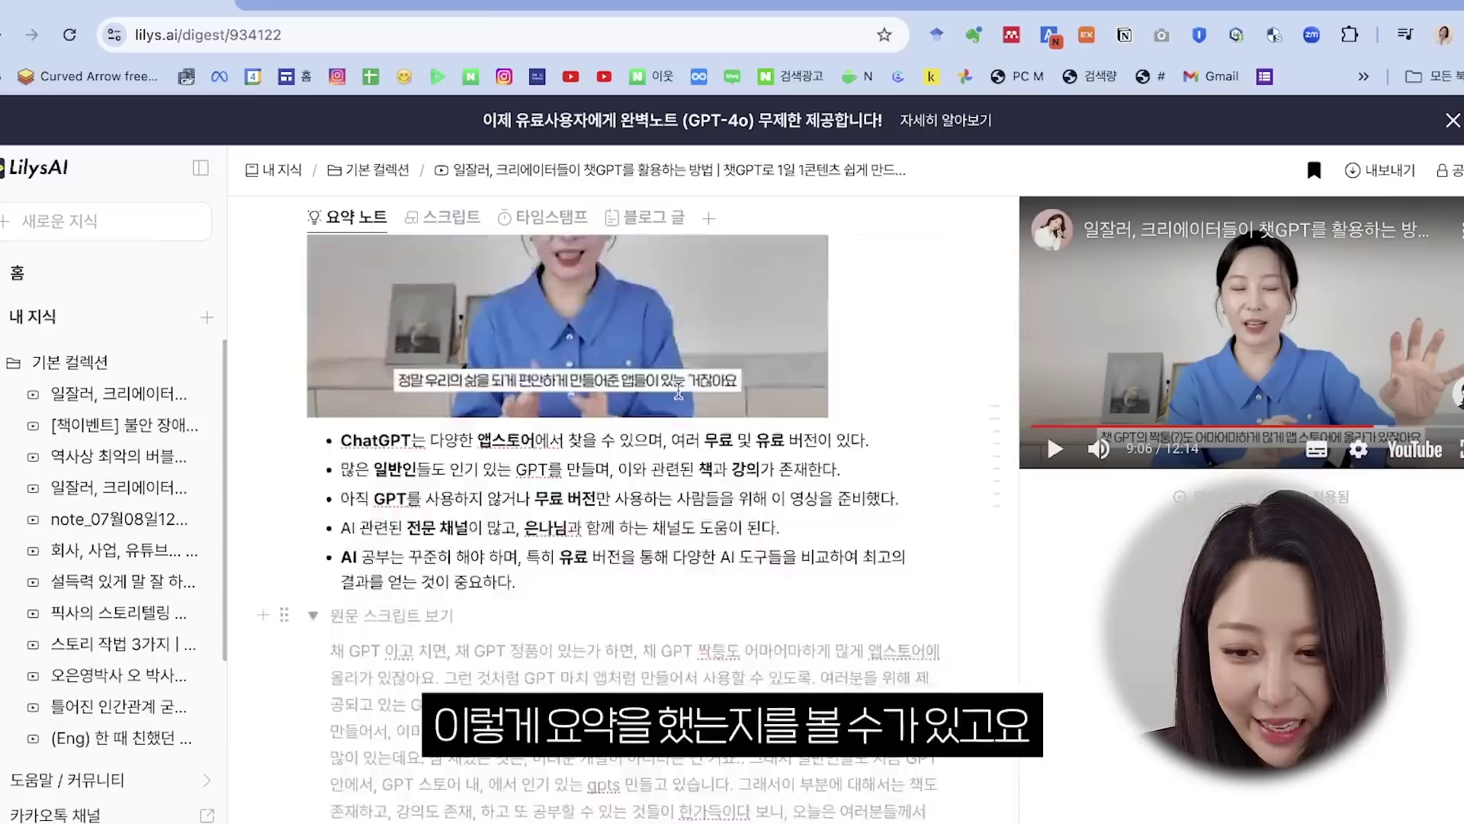
Step: Return to the table of contents and view the 핵심주제 section of the summary note
{"action": "scroll", "coordinate": [540, 583], "scroll_direction": "up", "scroll_amount": 10}
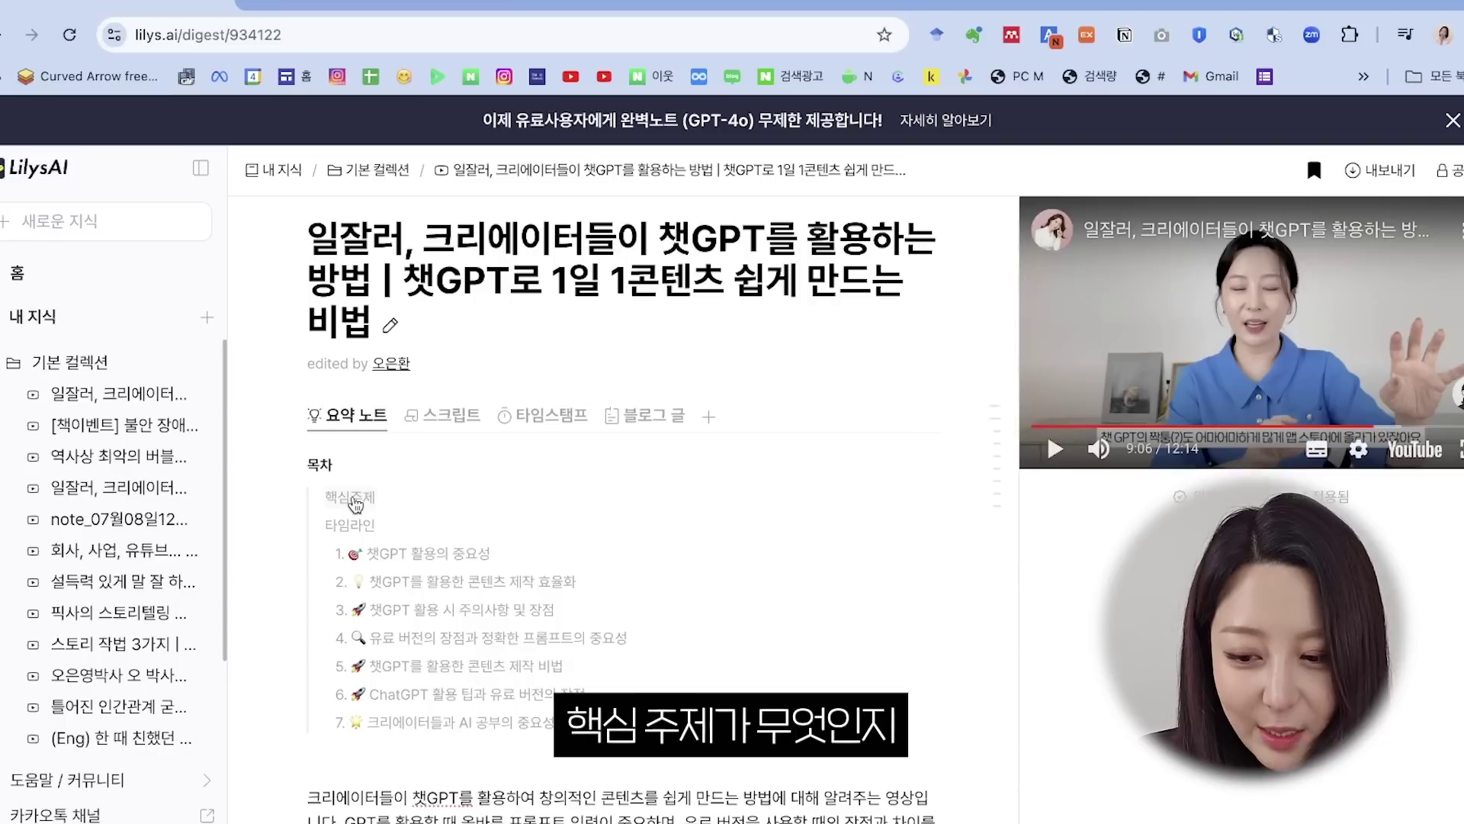
{"action": "left_click", "coordinate": [256, 366]}
{"action": "scroll", "coordinate": [355, 505], "scroll_direction": "down", "scroll_amount": 2}
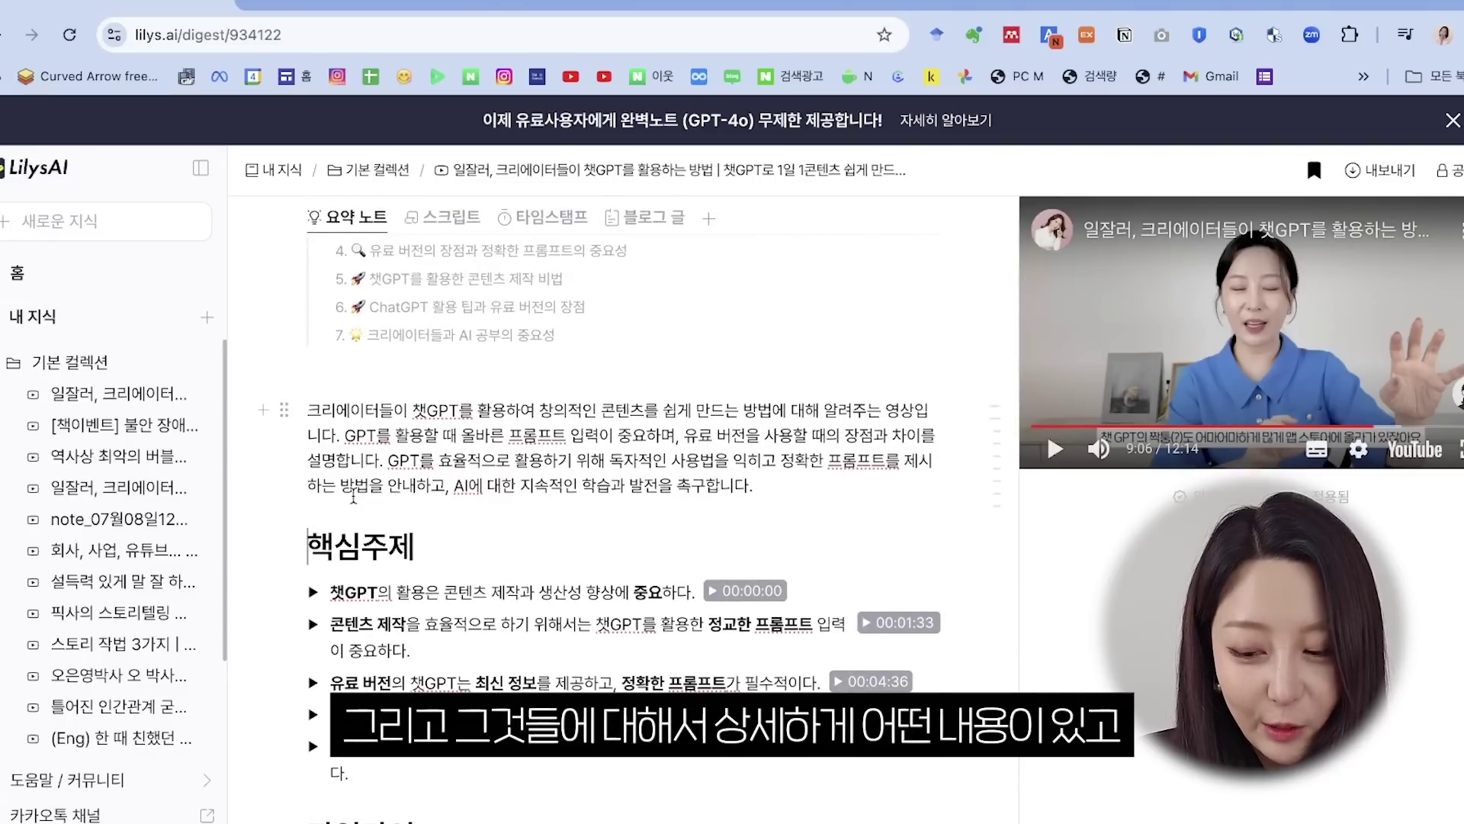
{"action": "scroll", "coordinate": [353, 497], "scroll_direction": "up", "scroll_amount": 5}
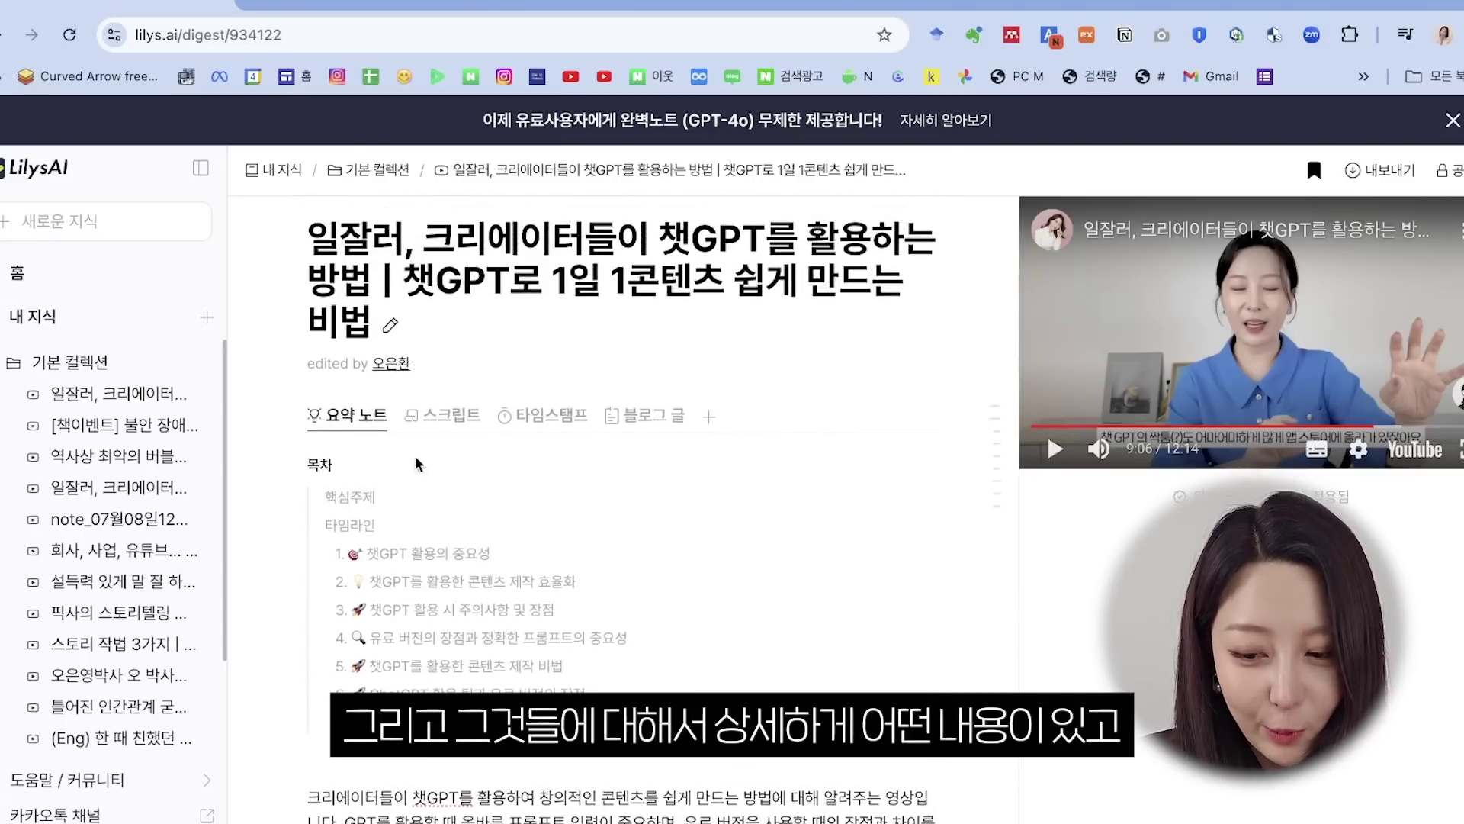
Step: Open the 블로그 글 version of the video summary and read through its sections
{"action": "left_click", "coordinate": [624, 424]}
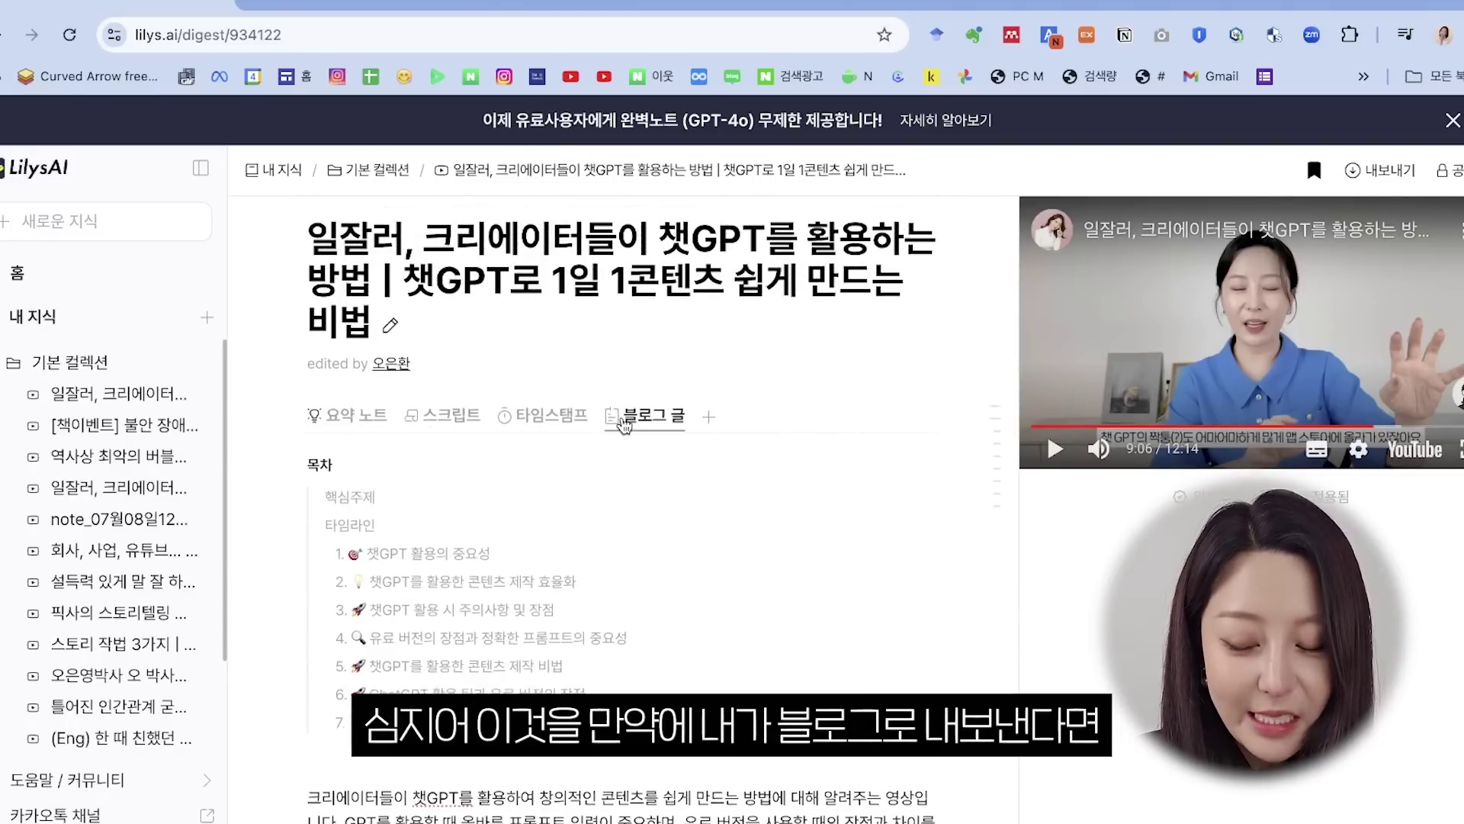
{"action": "scroll", "coordinate": [634, 524], "scroll_direction": "down", "scroll_amount": 8}
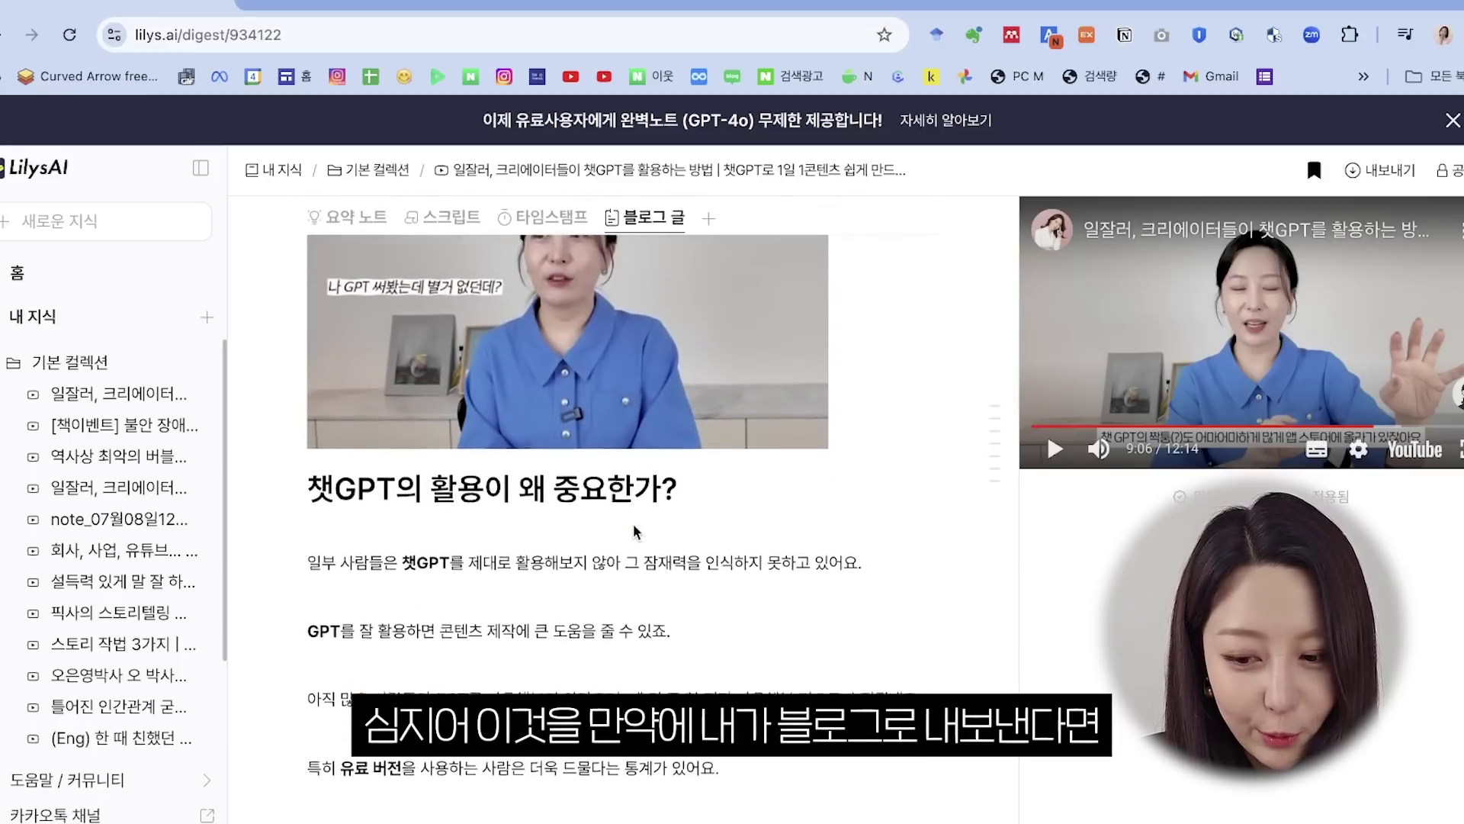
{"action": "scroll", "coordinate": [634, 525], "scroll_direction": "down", "scroll_amount": 7}
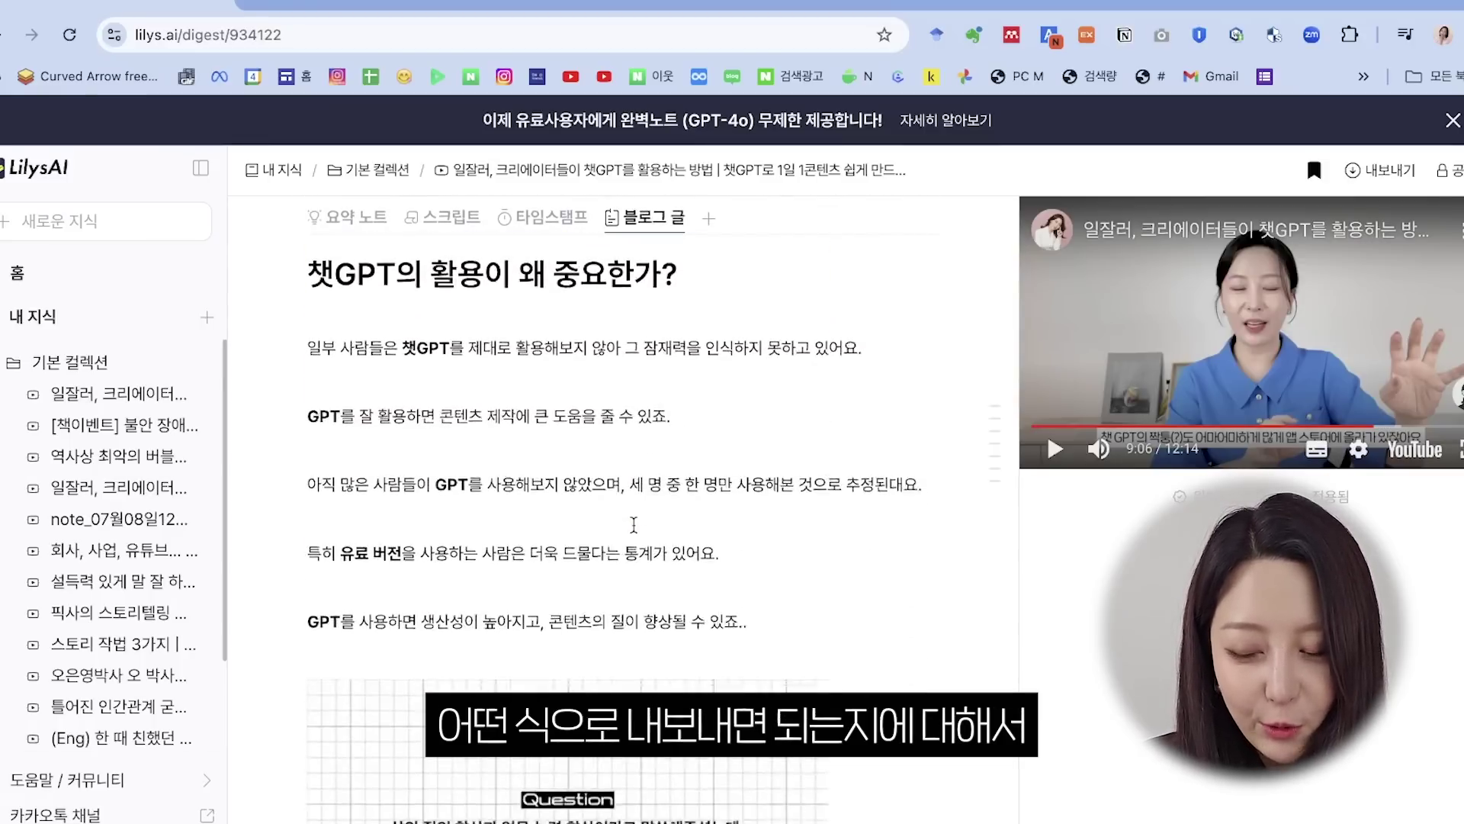
{"action": "scroll", "coordinate": [634, 525], "scroll_direction": "down", "scroll_amount": 10}
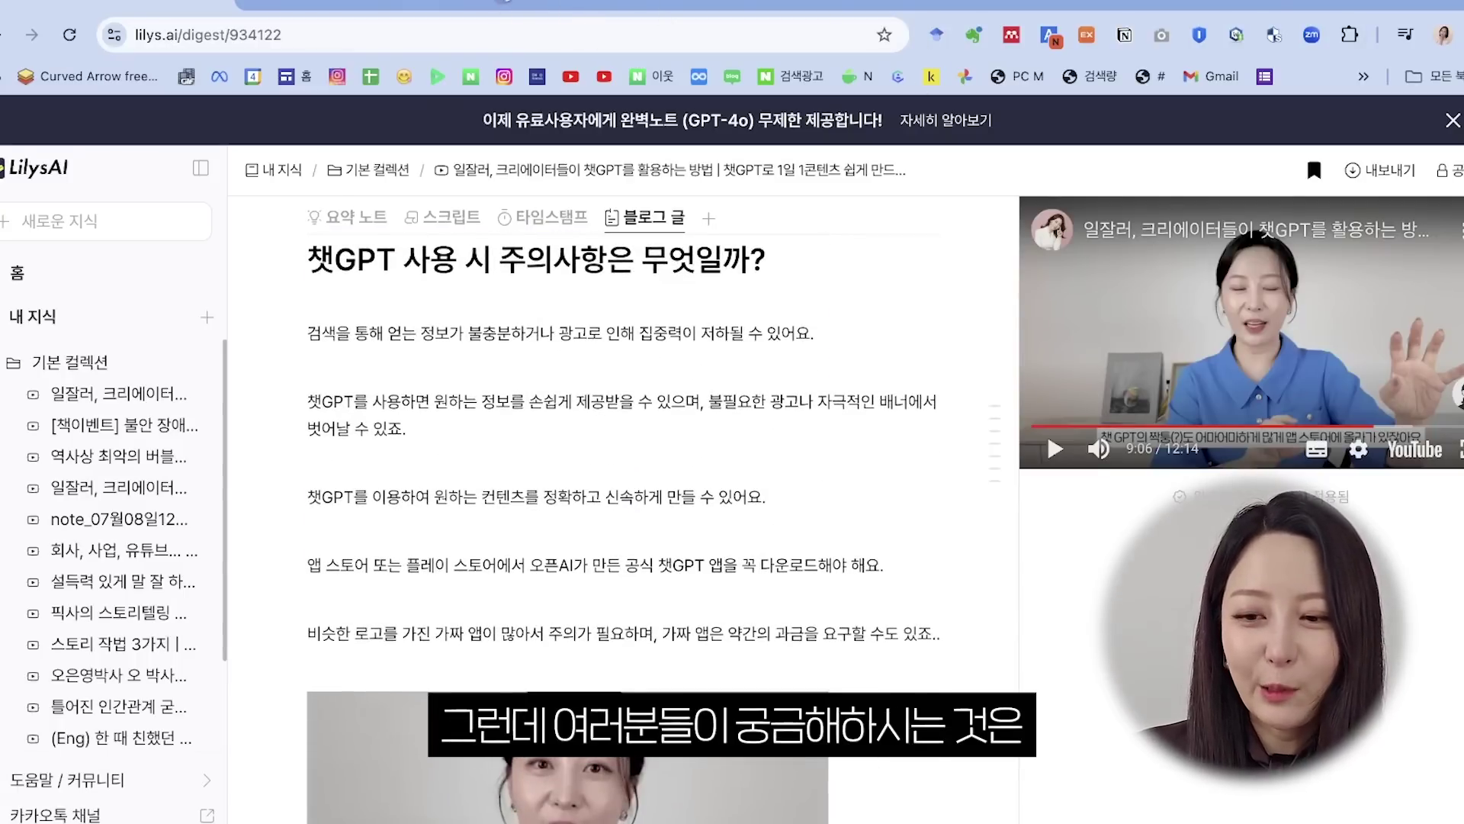
Step: Switch to ChatGPT, open GPT 탐색 and search for "유튜브 영상 요약"
{"action": "left_click", "coordinate": [501, 3]}
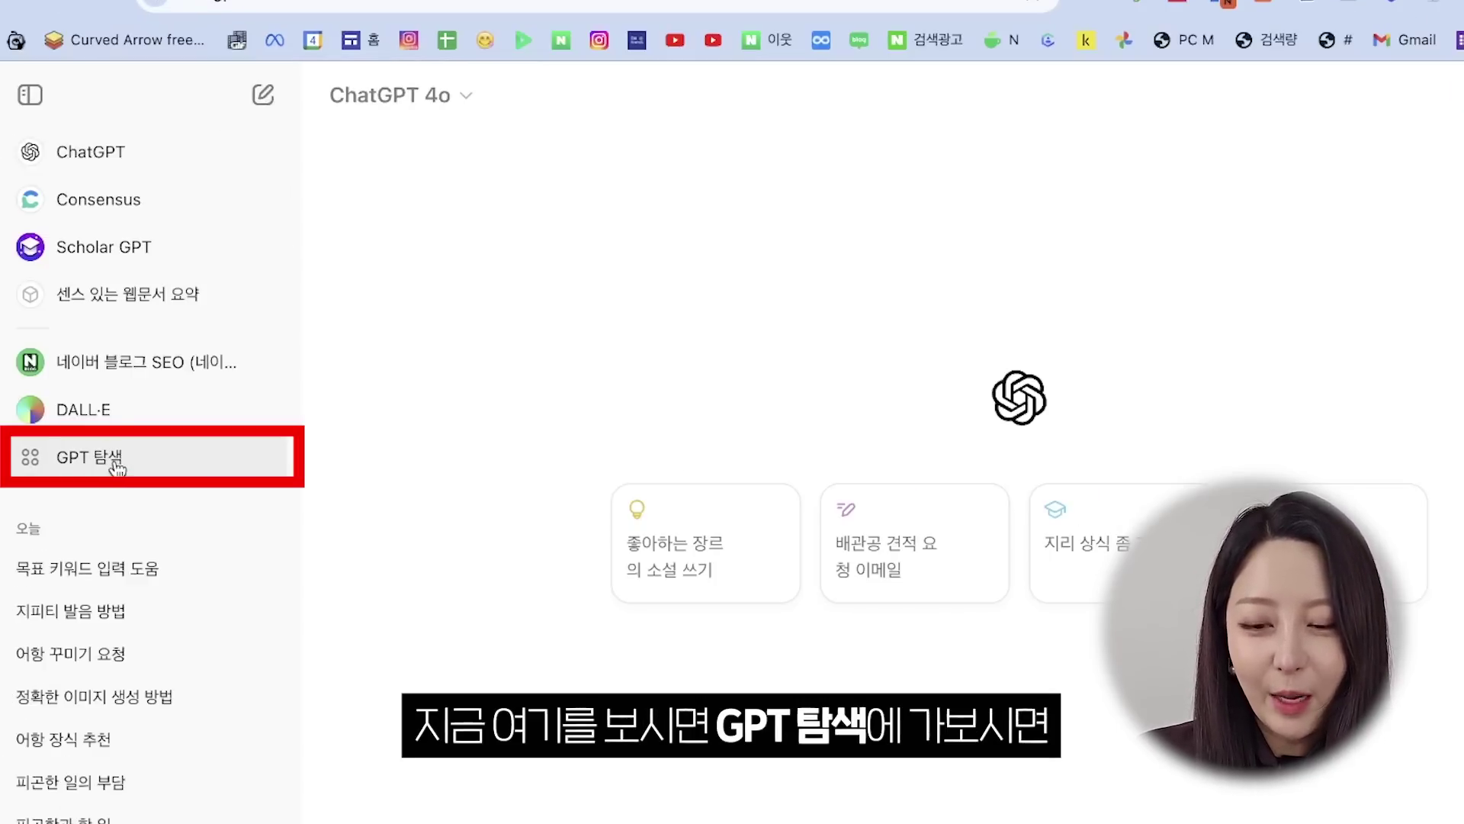
{"action": "left_click", "coordinate": [117, 459]}
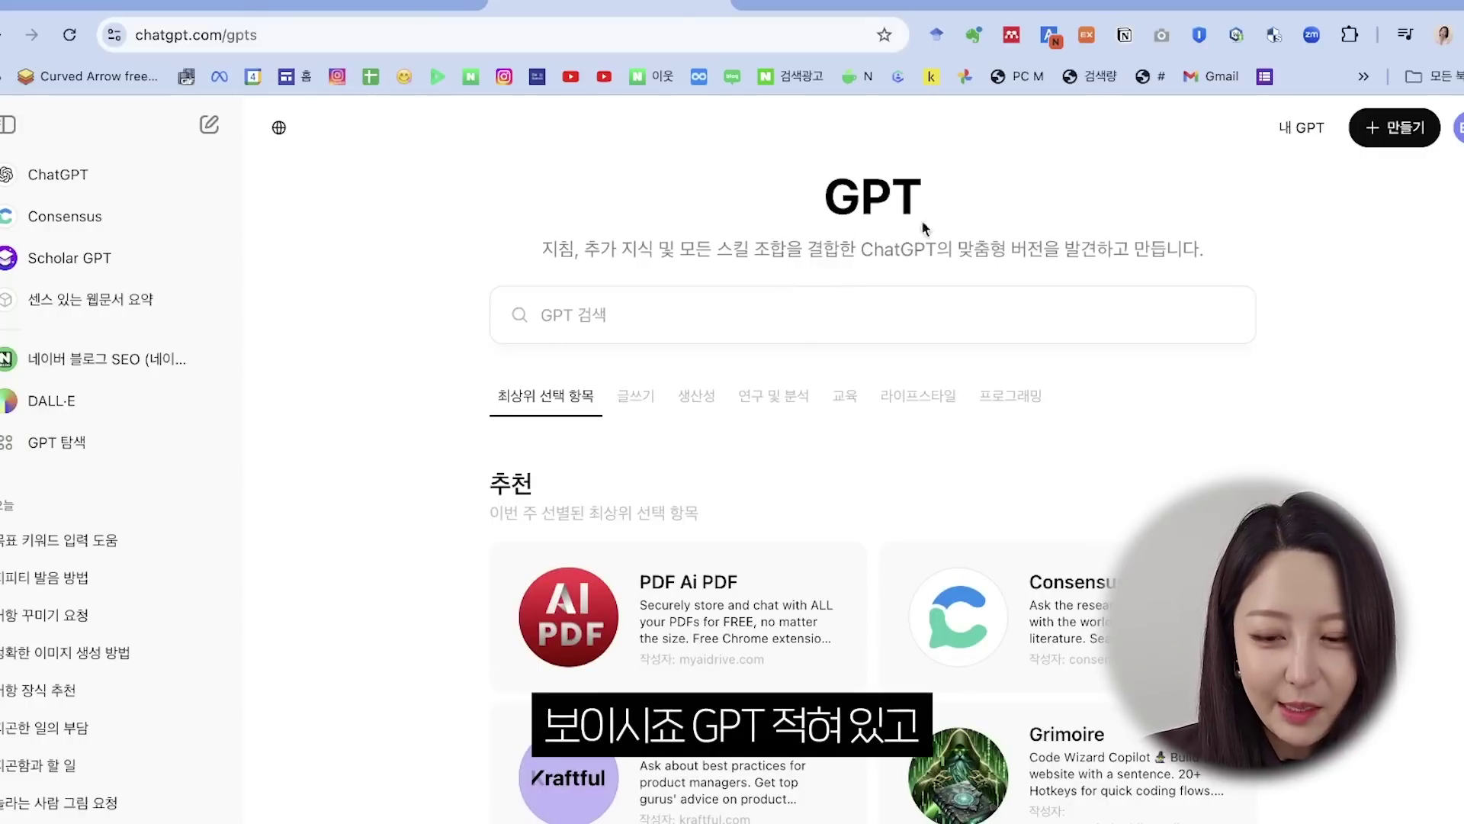
{"action": "left_click", "coordinate": [618, 327]}
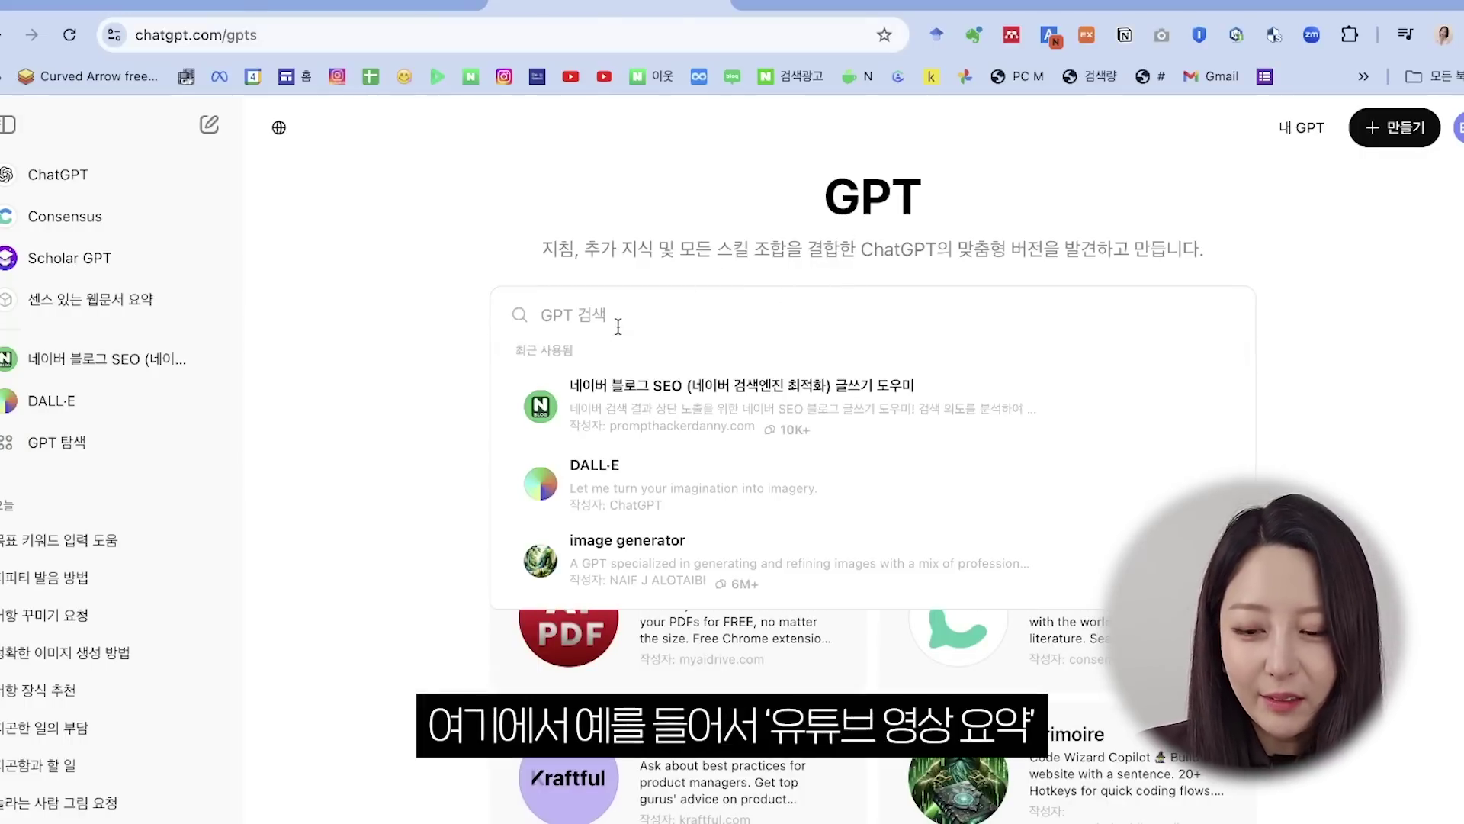
{"action": "type", "text": "유튜브"}
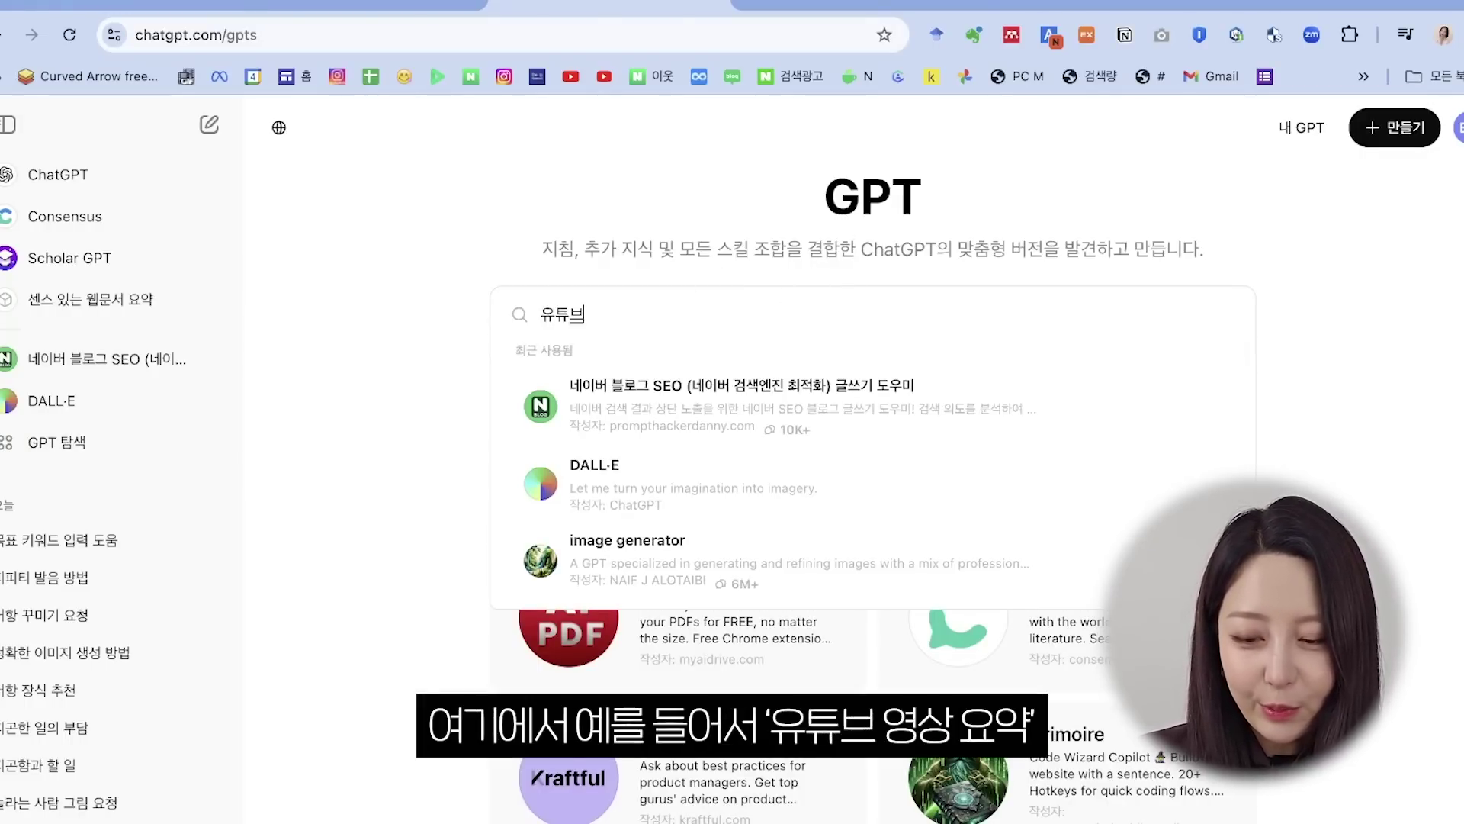
{"action": "type", "text": " 영상 요야ㄱ"}
{"action": "key", "text": "Return"}
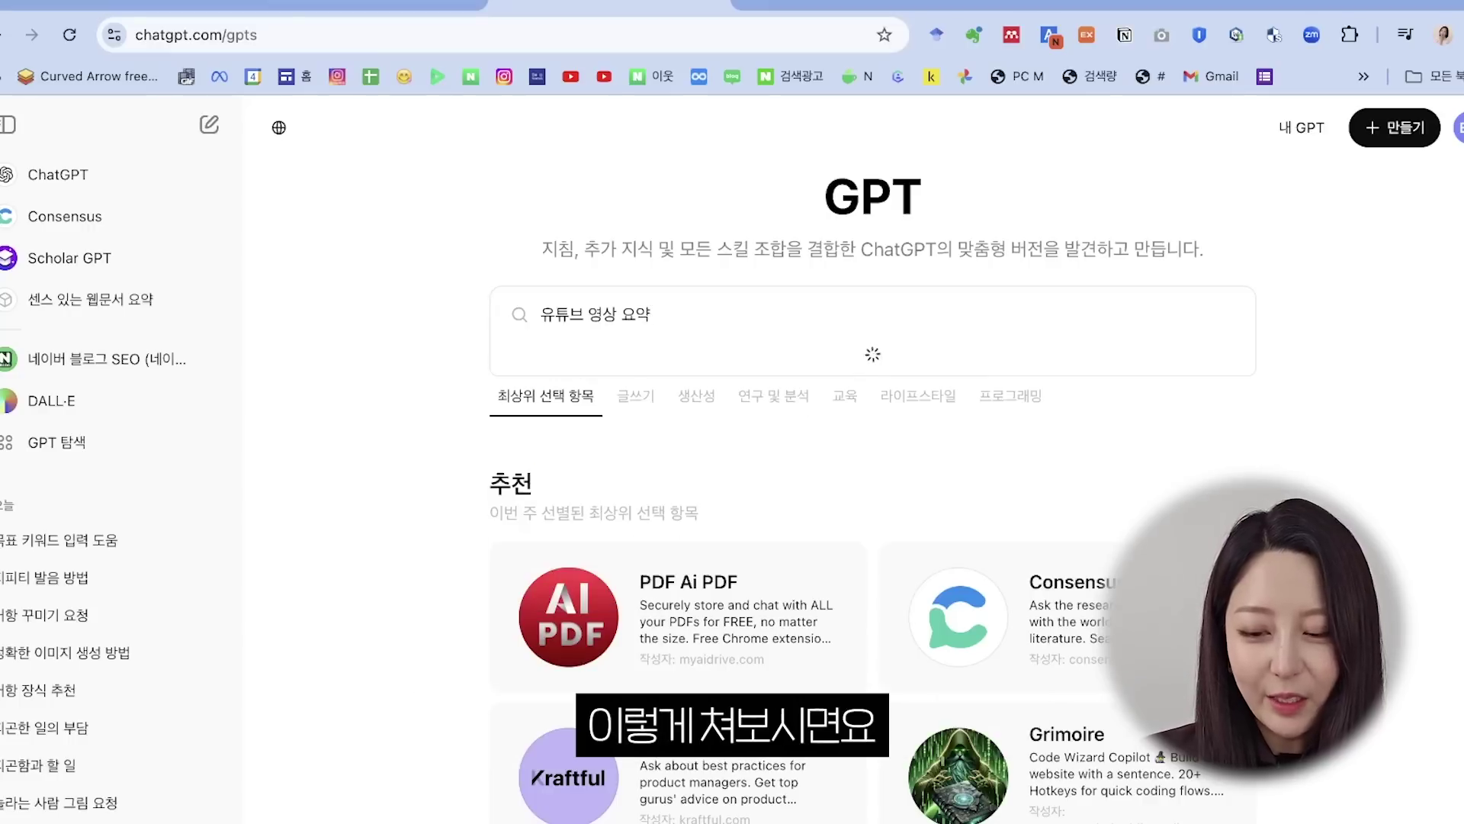
Step: Shorten the GPT search term to "유튜브 요약"
{"action": "key", "text": "Left"}
{"action": "key", "text": "Left"}
{"action": "key", "text": "BackSpace"}
{"action": "key", "text": "BackSpace"}
{"action": "key", "text": "BackSpace"}
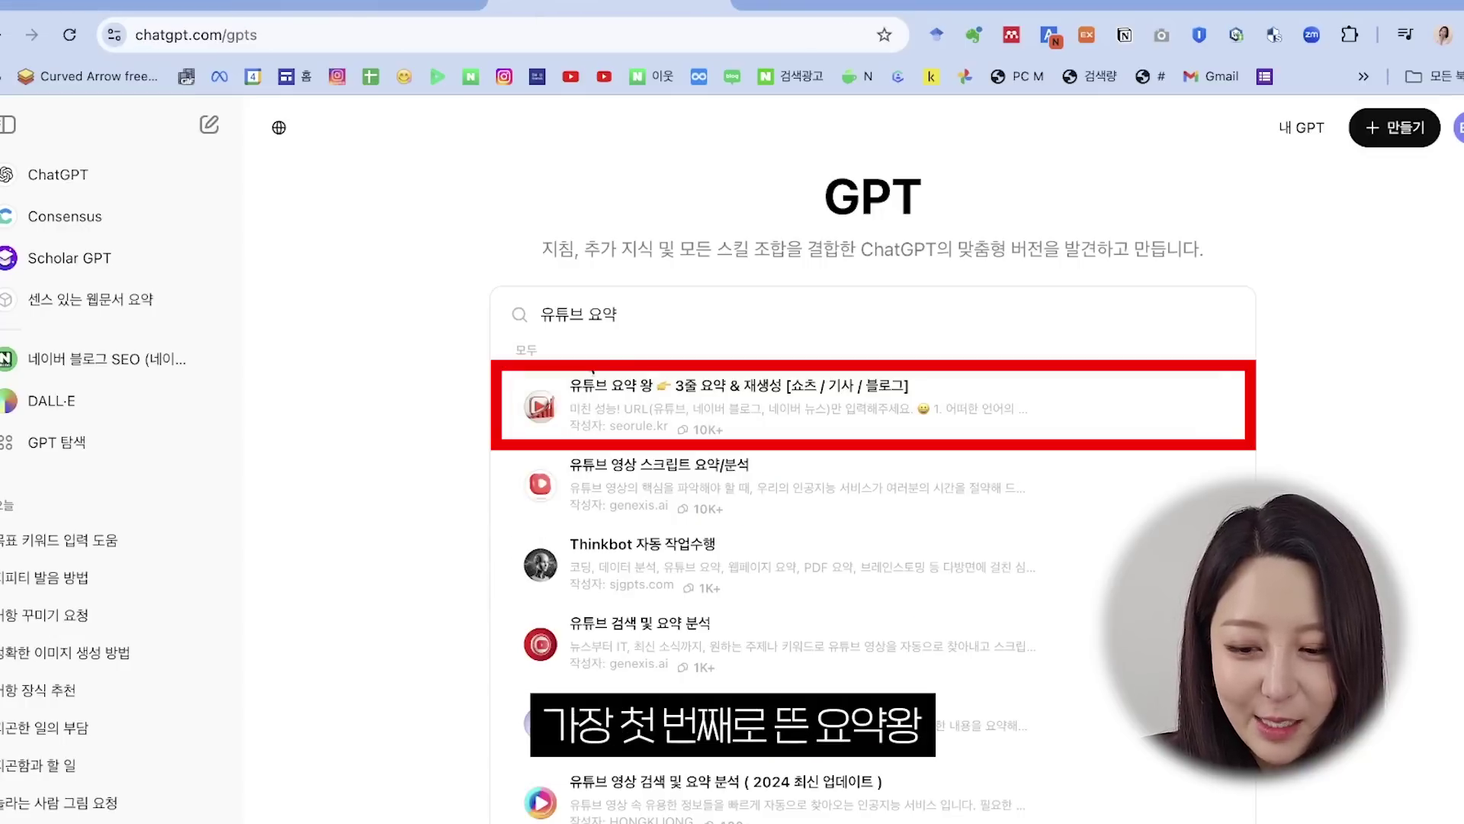
Step: Open the details of the "유튜브 요약 왕" GPT and review its rating, conversation starter and features
{"action": "left_click", "coordinate": [772, 402]}
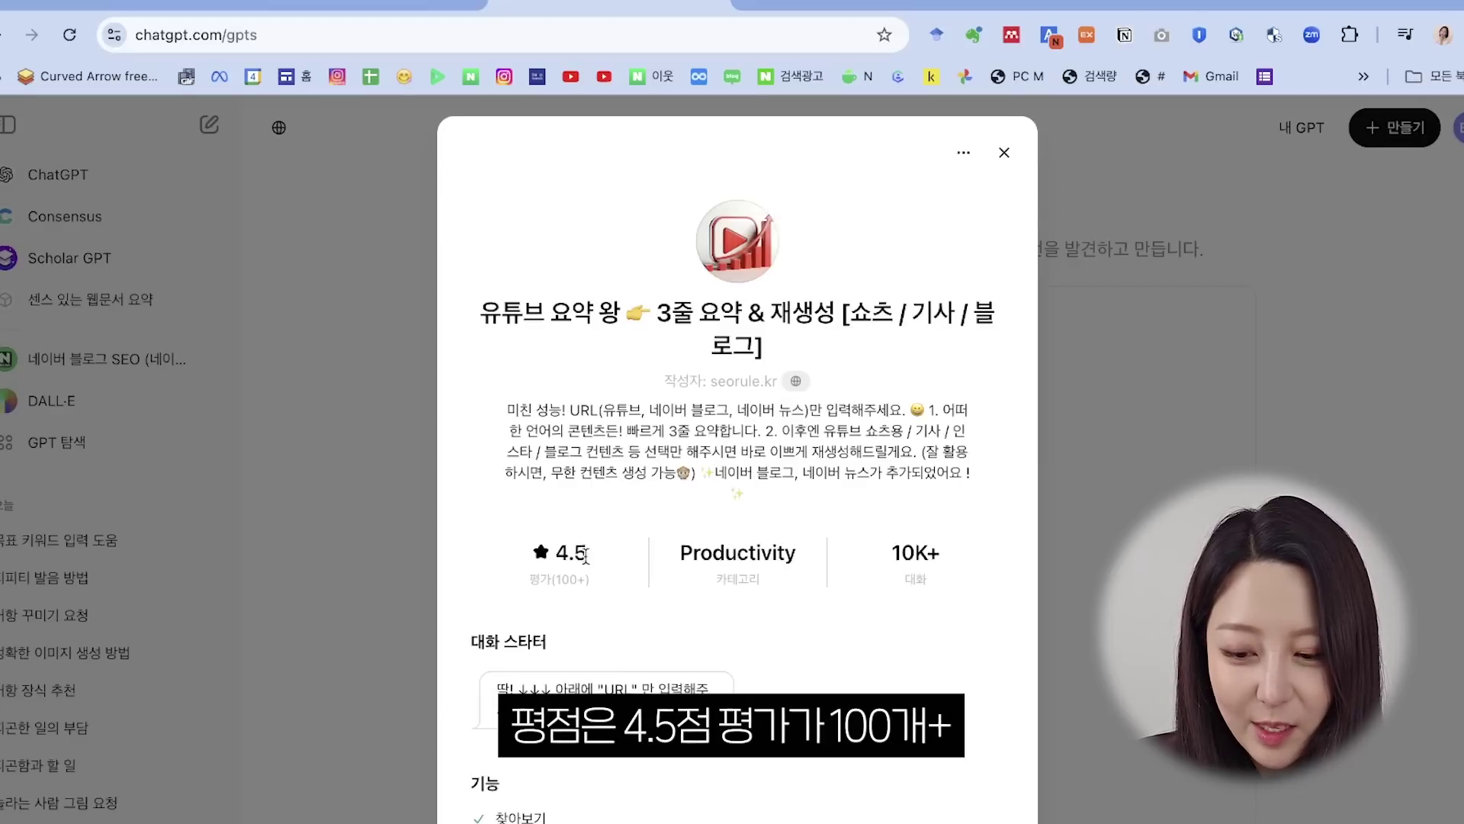
{"action": "scroll", "coordinate": [584, 572], "scroll_direction": "down", "scroll_amount": 3}
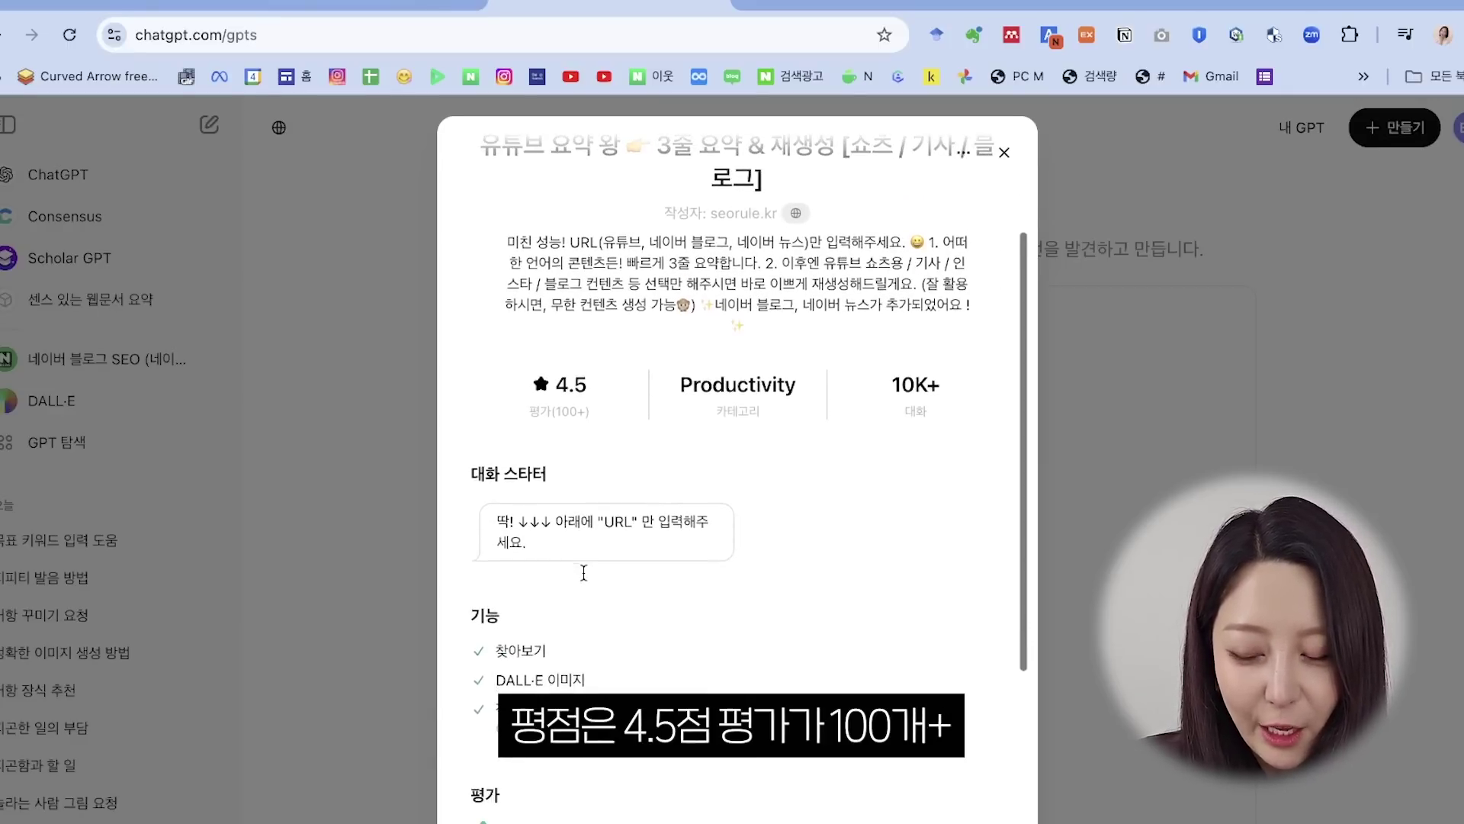
{"action": "scroll", "coordinate": [619, 573], "scroll_direction": "down", "scroll_amount": 5}
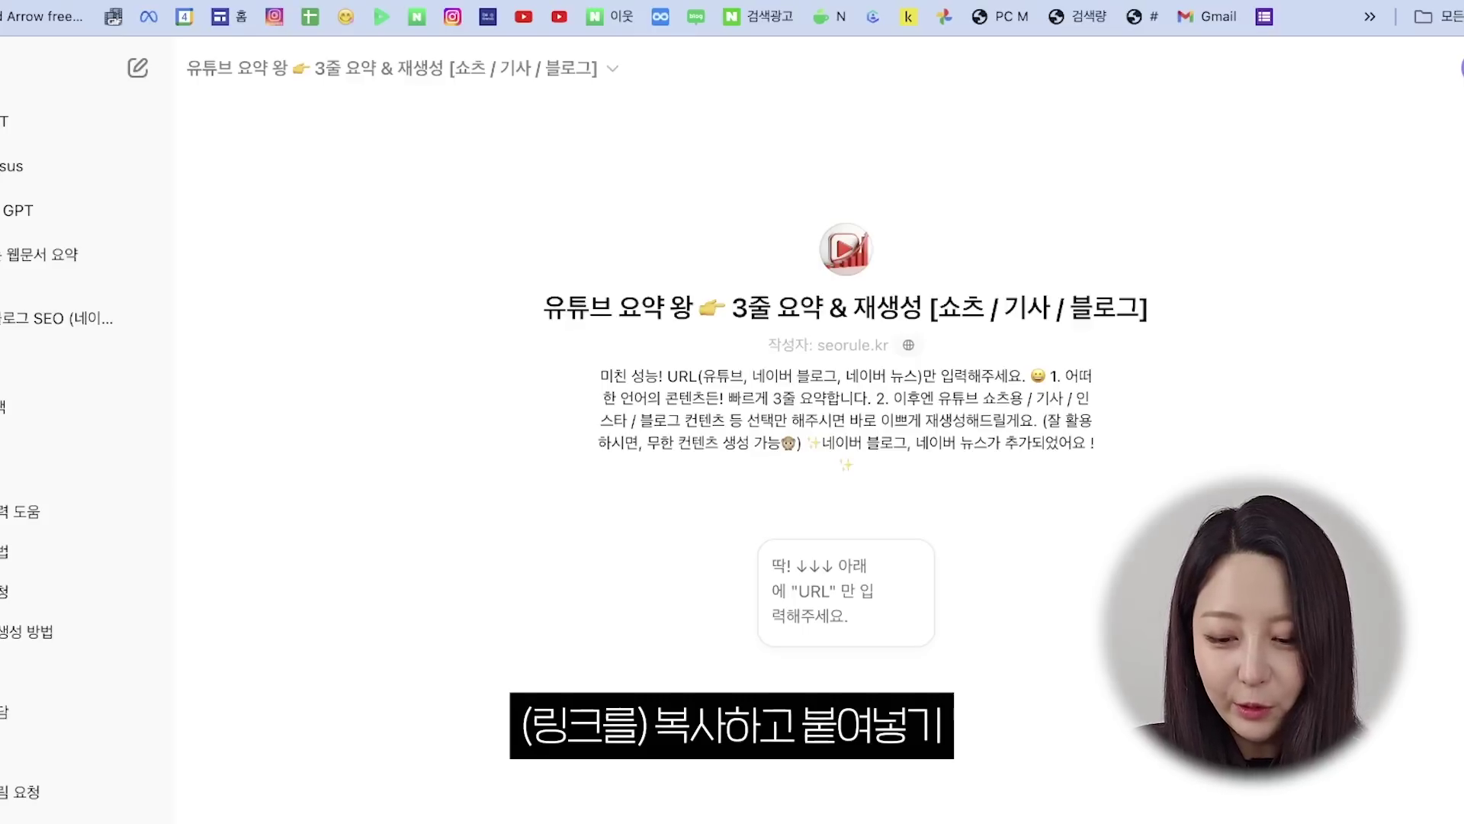
Step: Submit the YouTube video link in a chat with the "유튜브 요약 왕" GPT and review the generated summary
{"action": "key", "text": "Return"}
{"action": "left_click", "coordinate": [523, 289]}
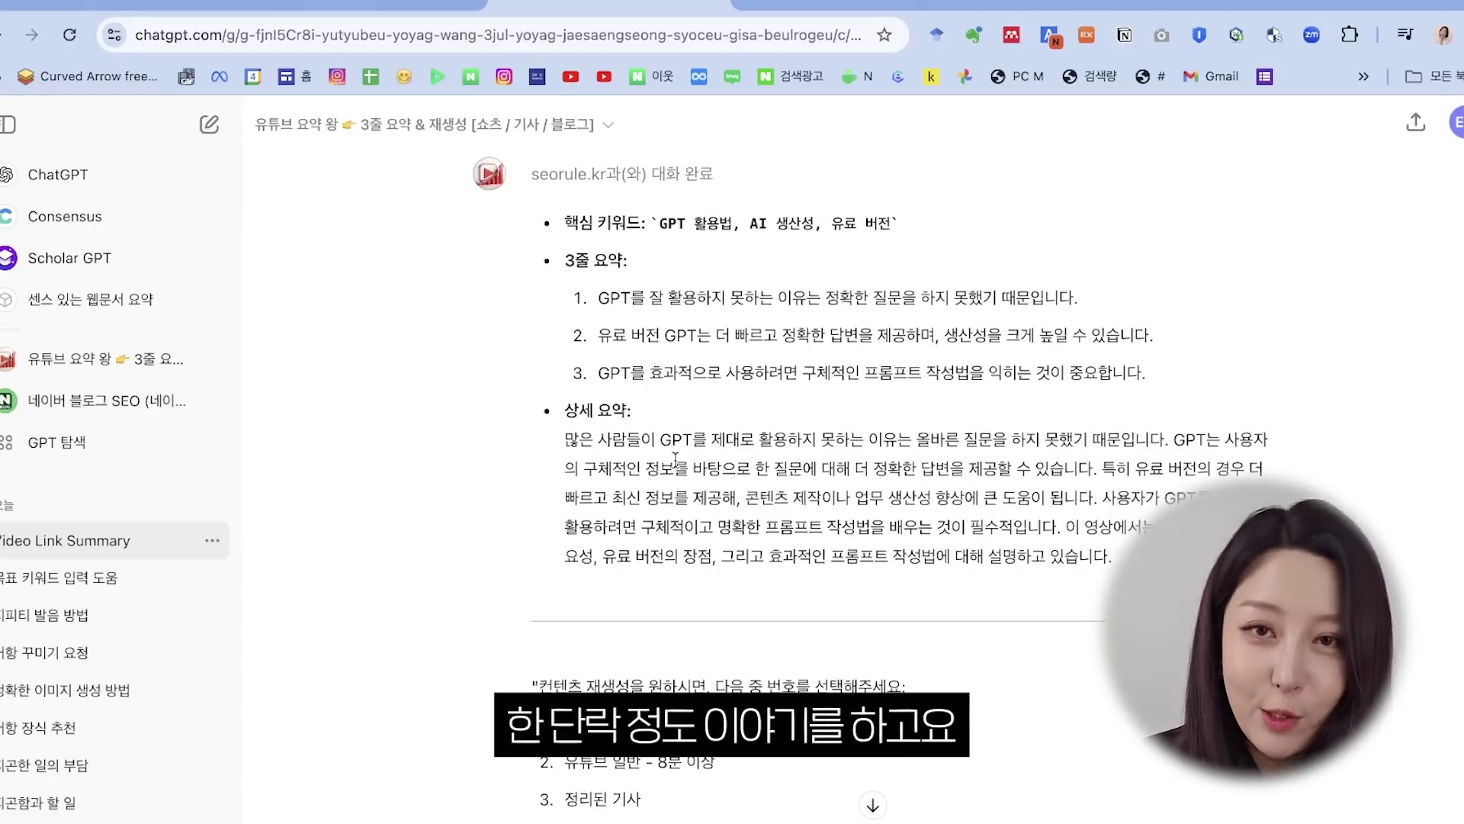
{"action": "scroll", "coordinate": [675, 458], "scroll_direction": "down", "scroll_amount": 4}
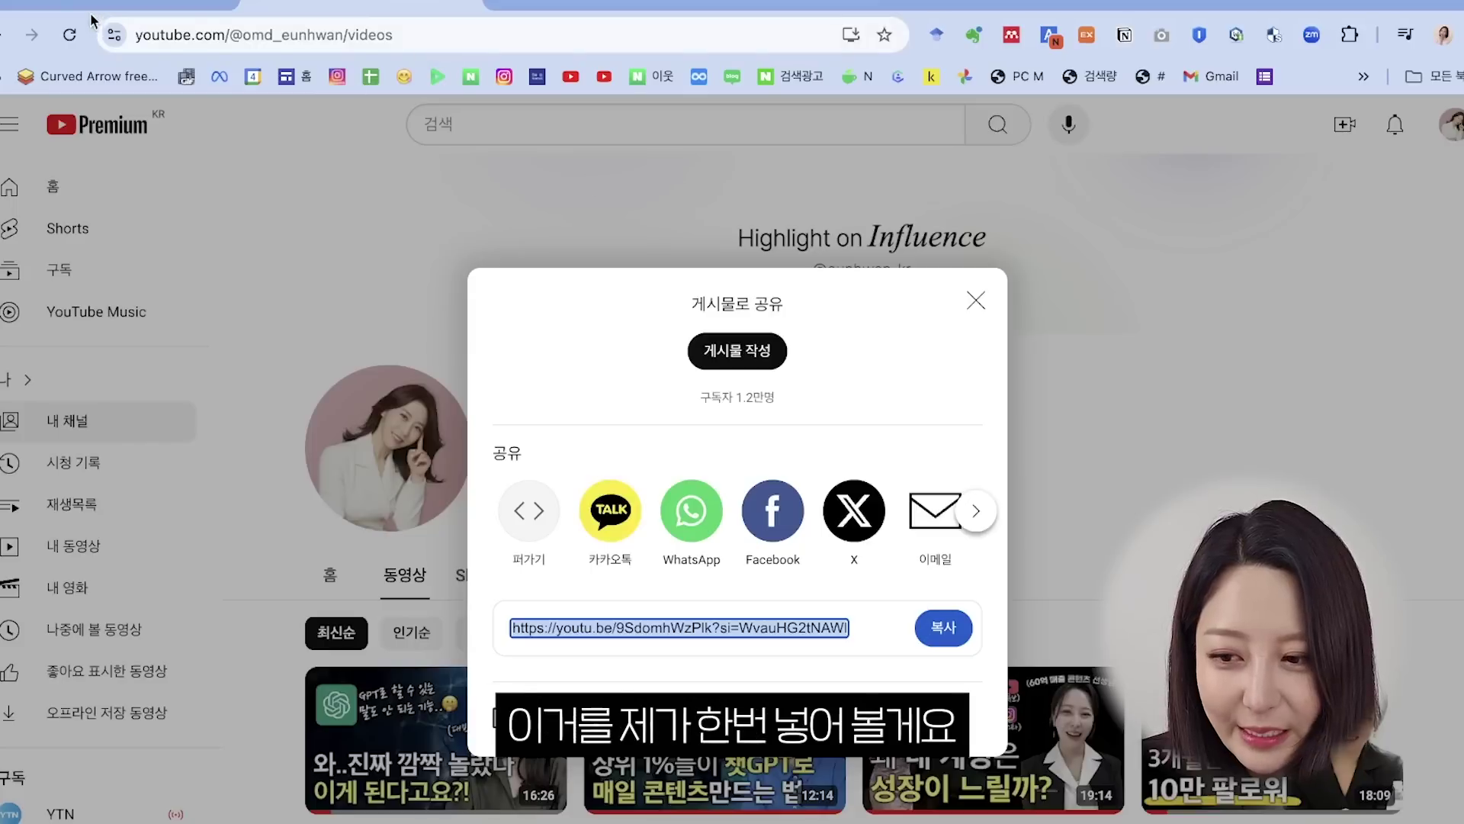
Step: Capture the table of contents from the LilysAI note and ask the ChatGPT summarizer to summarize the video in that order
{"action": "left_click", "coordinate": [101, 4]}
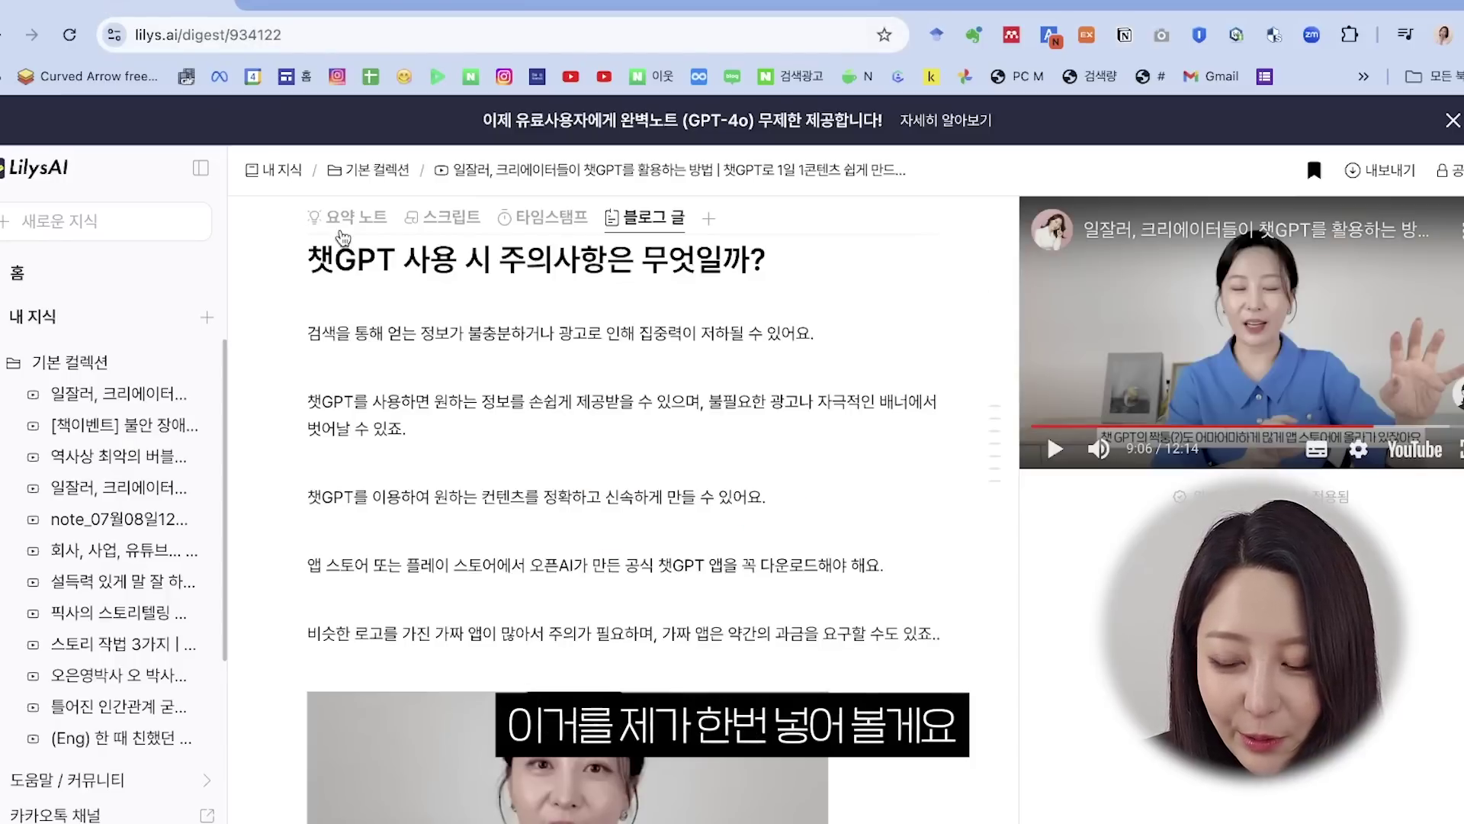
{"action": "scroll", "coordinate": [329, 459], "scroll_direction": "up", "scroll_amount": 15}
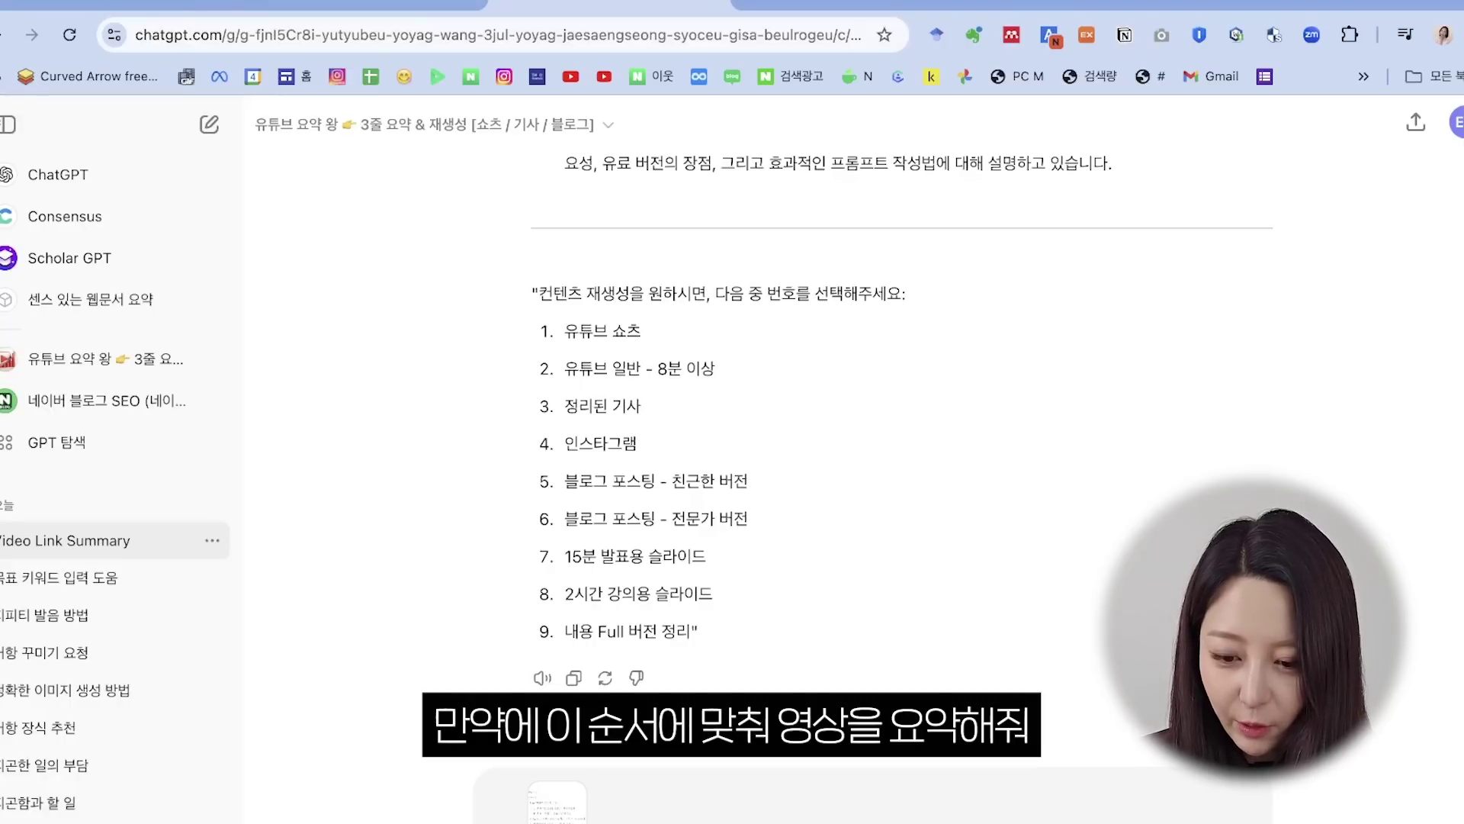
{"action": "scroll", "coordinate": [899, 457], "scroll_direction": "down", "scroll_amount": 4}
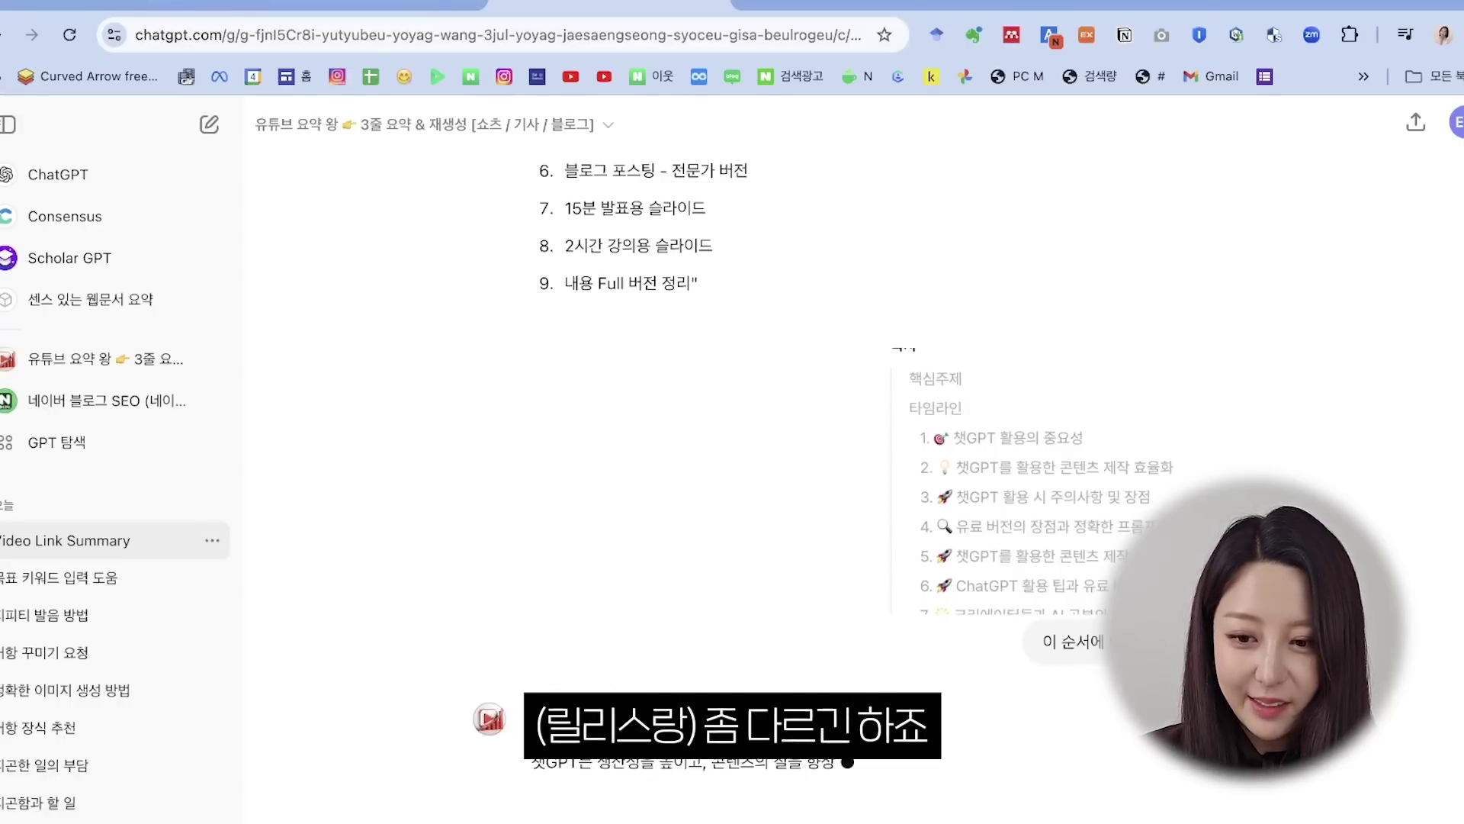
{"action": "scroll", "coordinate": [900, 457], "scroll_direction": "down", "scroll_amount": 10}
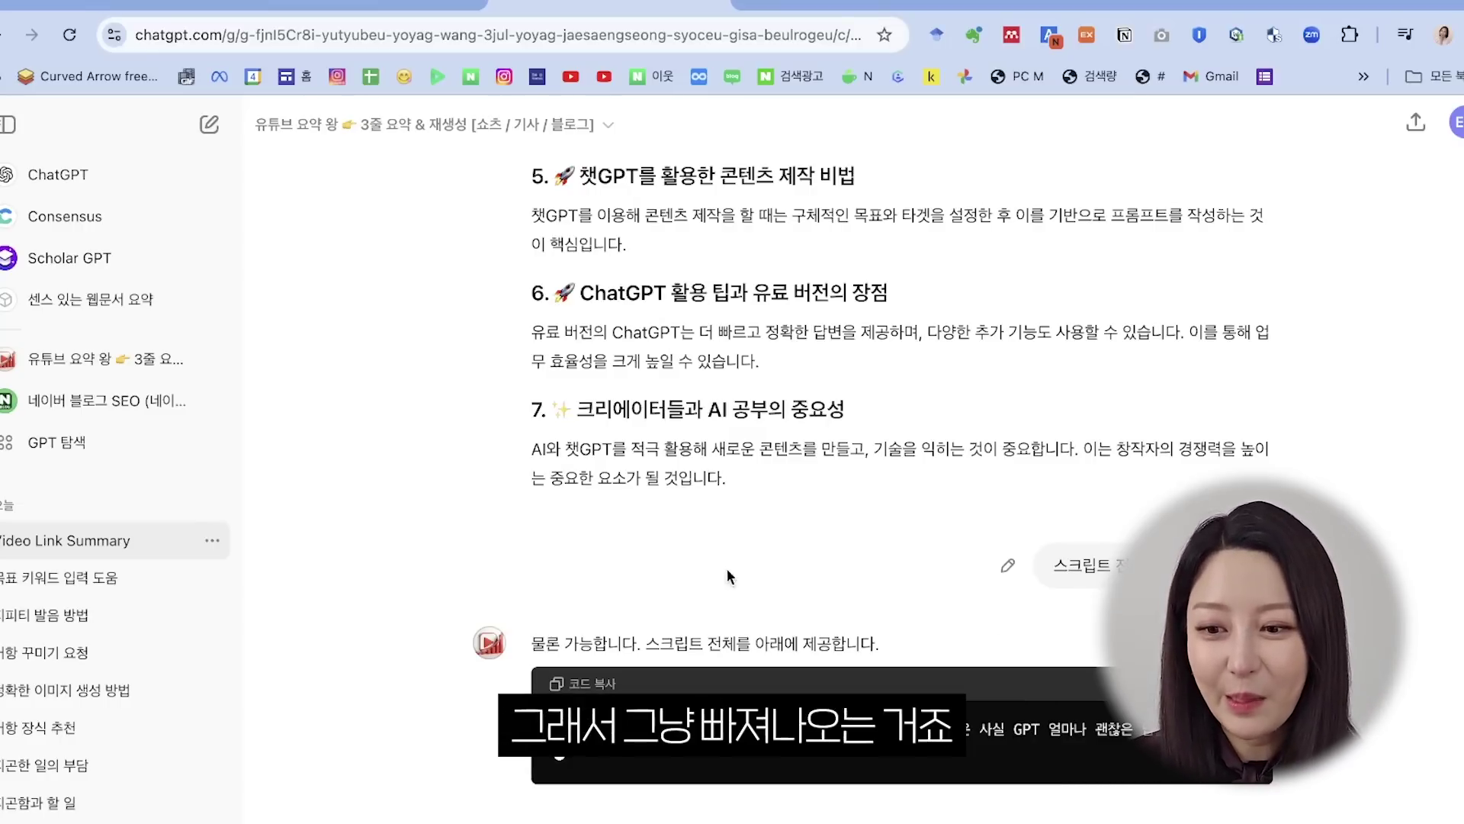
Step: Go back to GPT 탐색, search for "유튜브 요약" and open the details of "유튜브 영상 스크립트 요약/분석"
{"action": "scroll", "coordinate": [662, 447], "scroll_direction": "up", "scroll_amount": 20}
{"action": "left_click", "coordinate": [76, 448]}
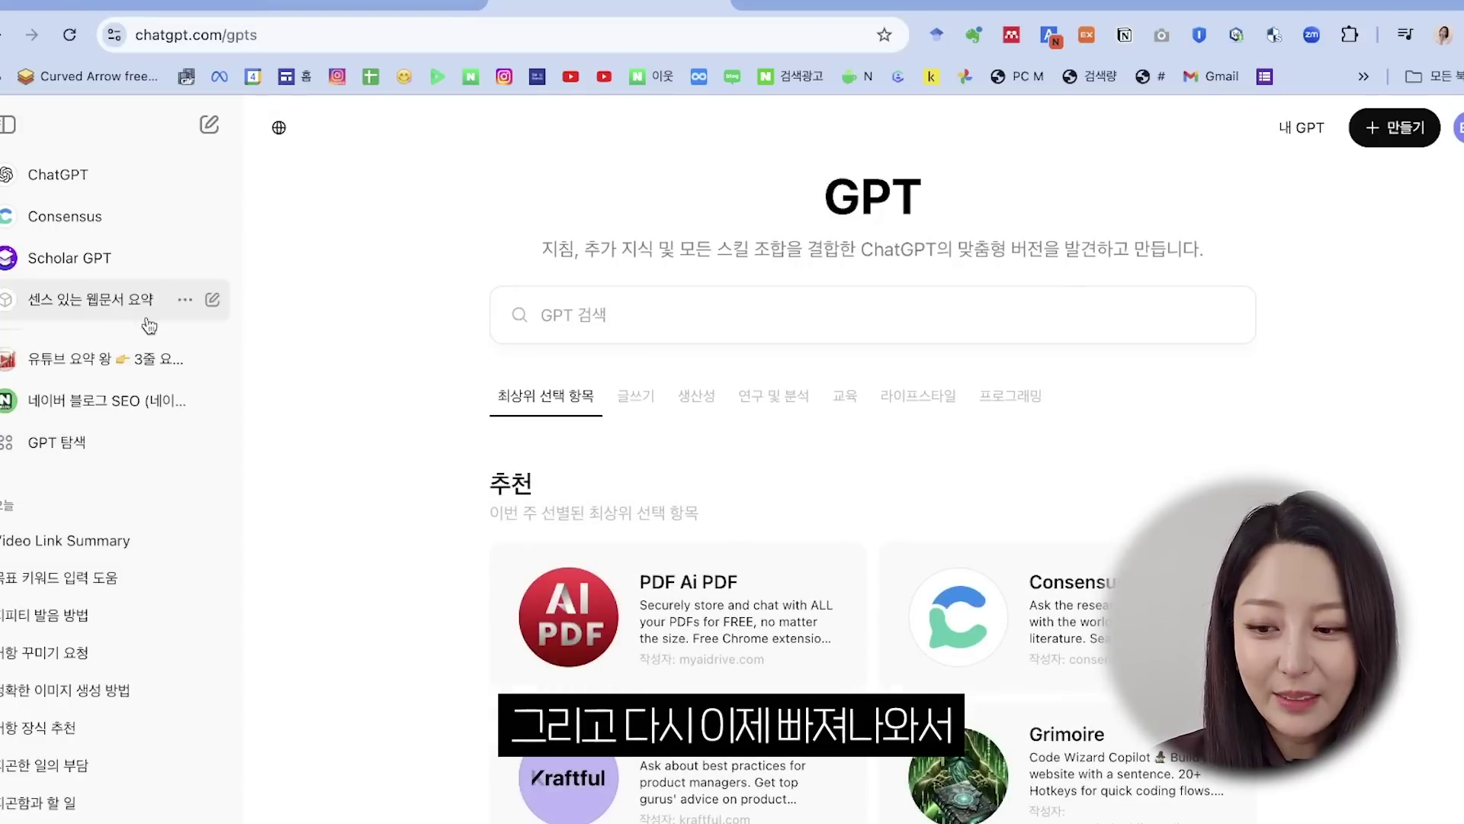
{"action": "left_click", "coordinate": [602, 330]}
{"action": "type", "text": "유튜브 요약"}
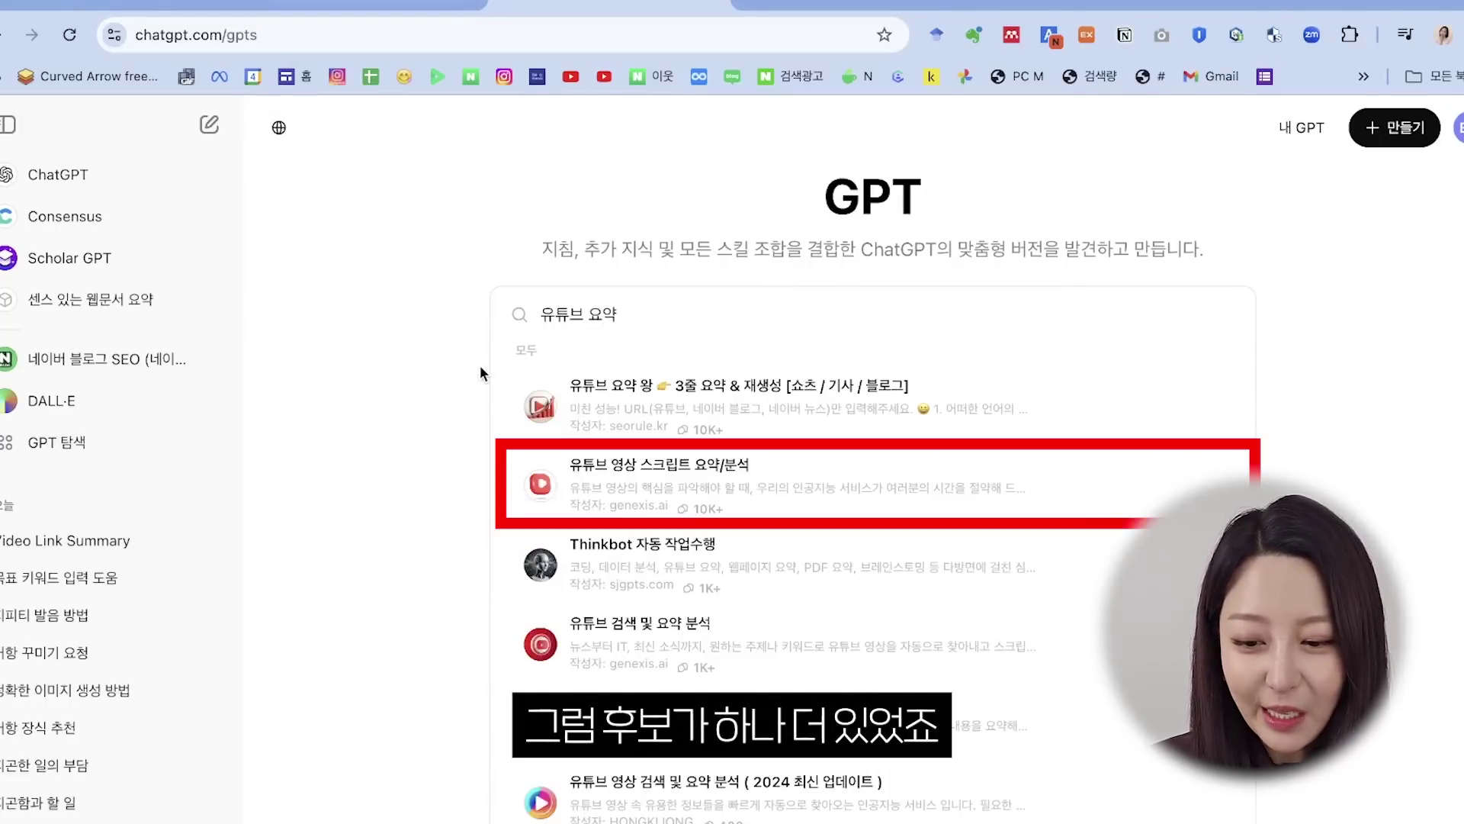
{"action": "left_click", "coordinate": [641, 466]}
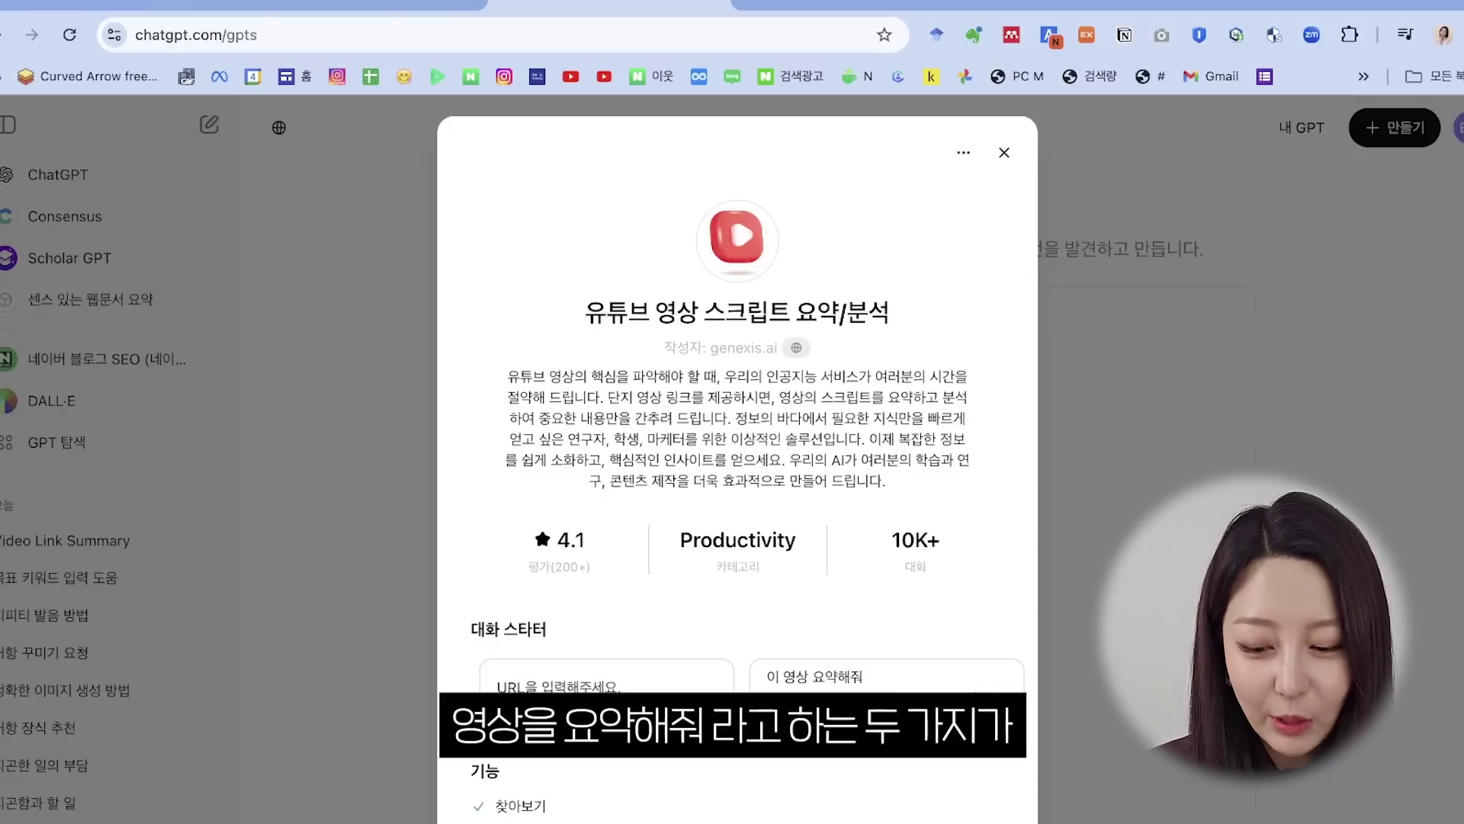
Step: Submit the copied YouTube video link in a new "유튜브 영상 스크립트 요약/분석" chat, after its URL starter, and allow the connection to api.genexis.ai
{"action": "left_click", "coordinate": [808, 780]}
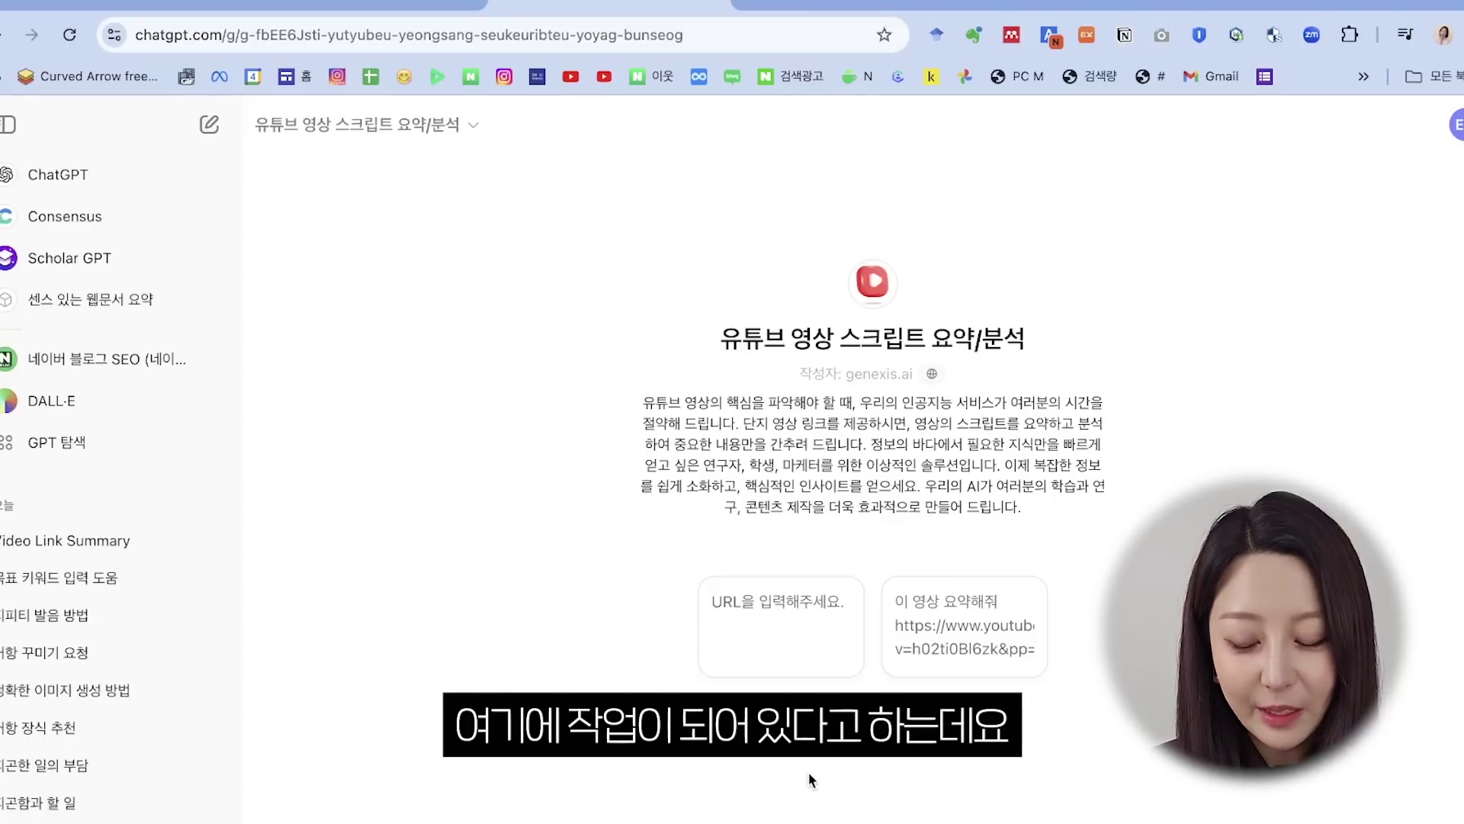
{"action": "left_click", "coordinate": [796, 659]}
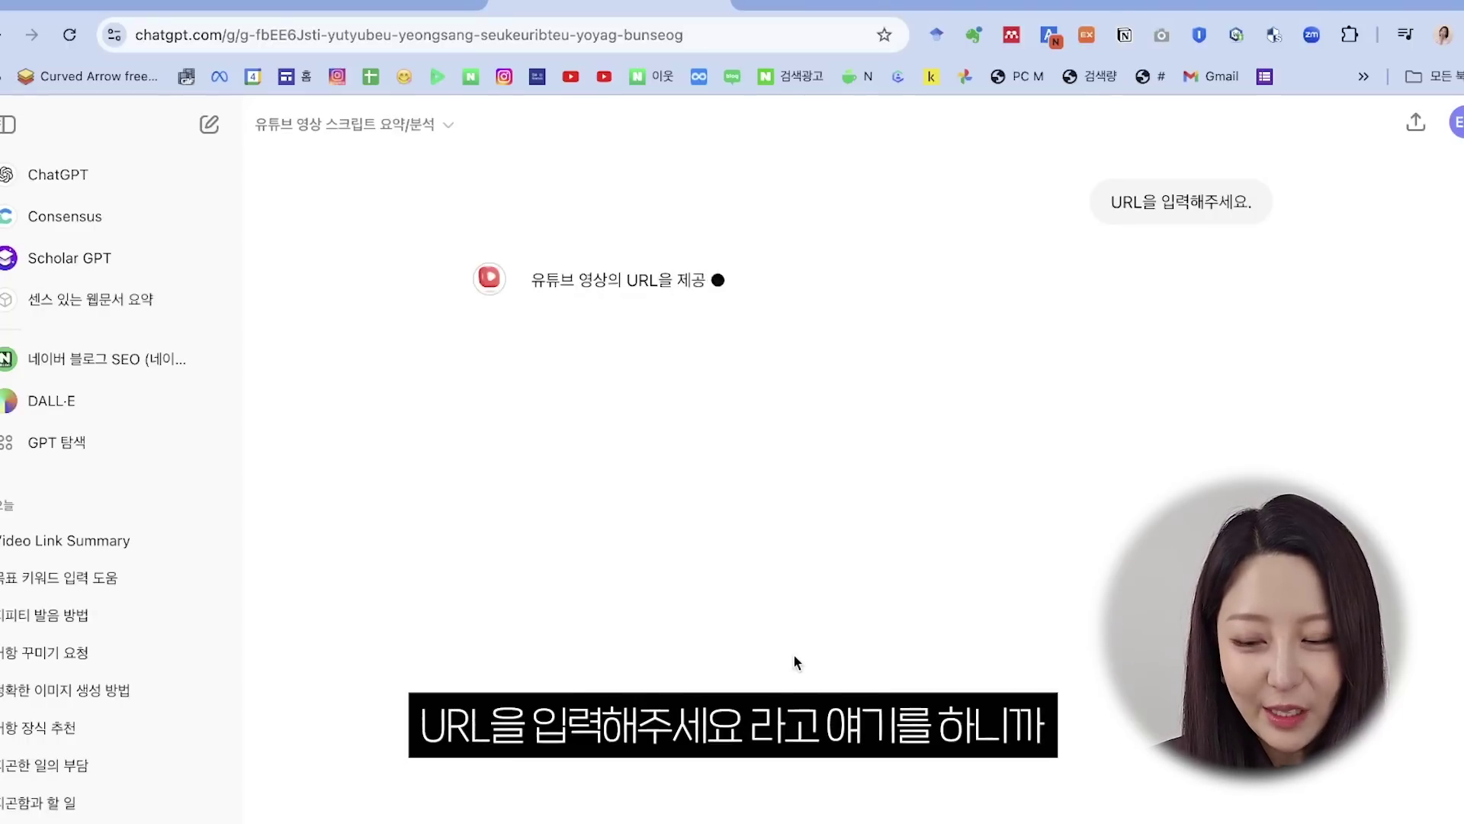
{"action": "left_click", "coordinate": [383, 8]}
{"action": "left_click", "coordinate": [944, 627]}
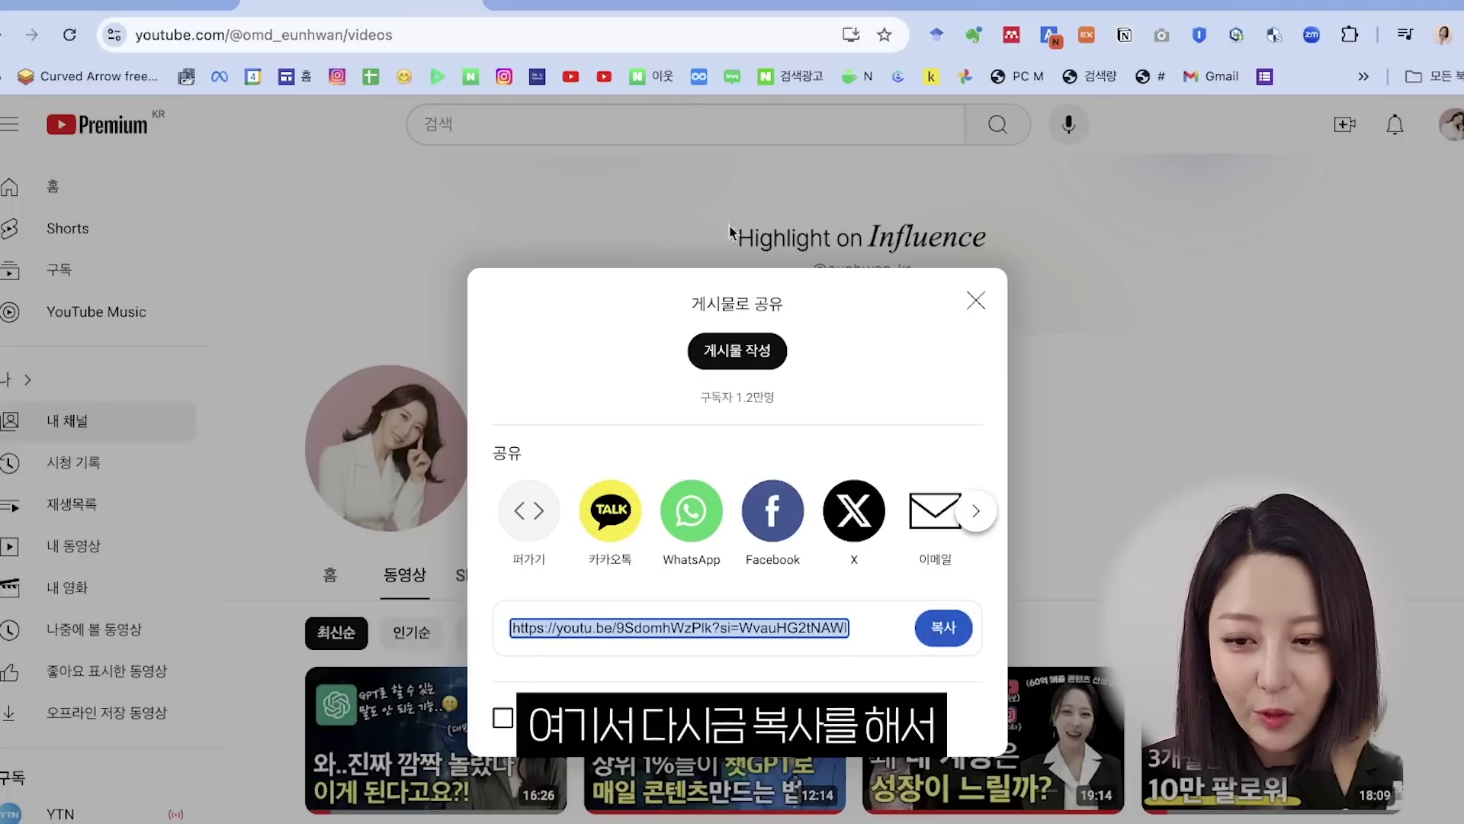
{"action": "left_click", "coordinate": [549, 5]}
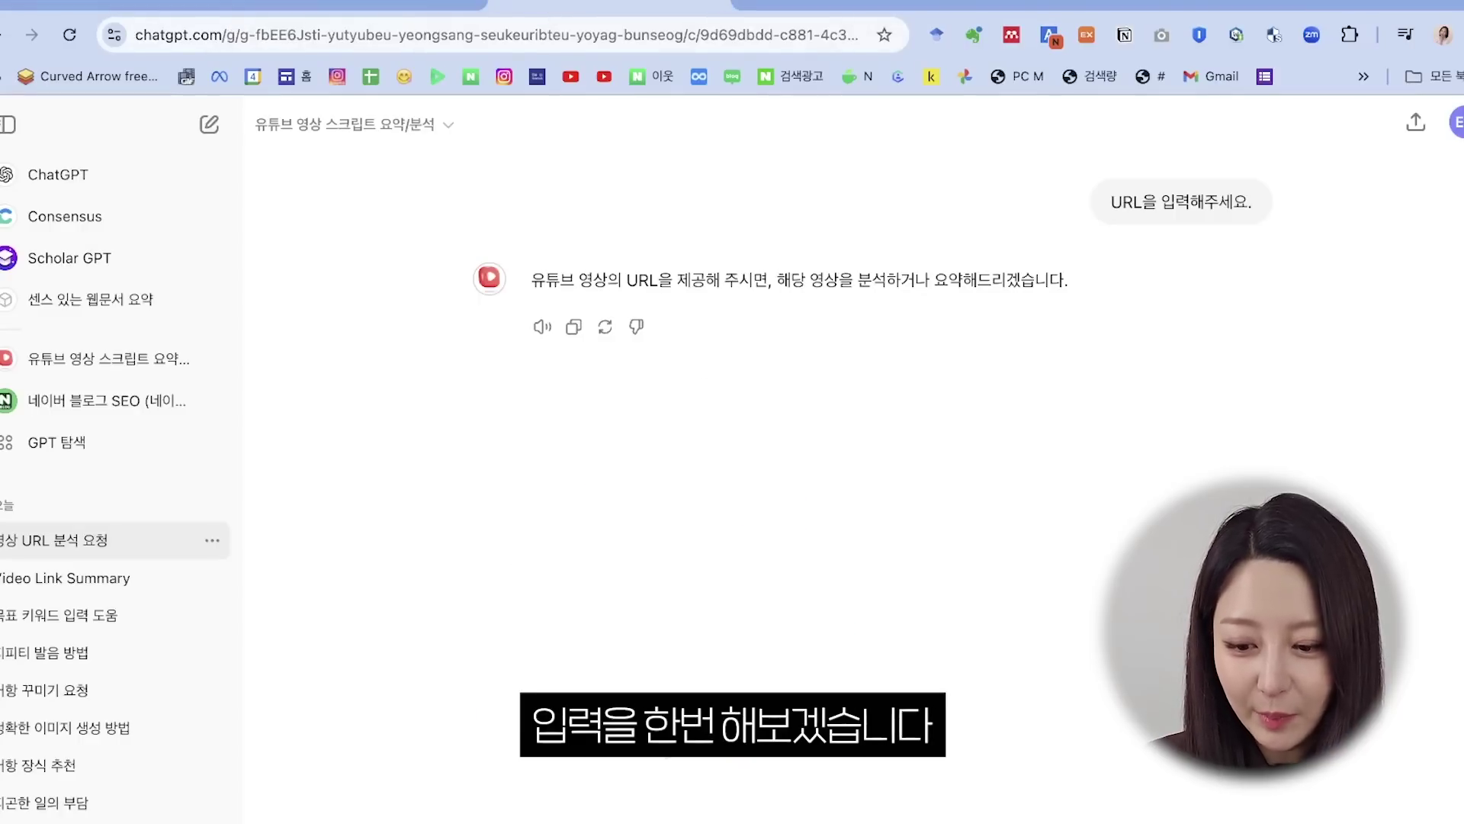
{"action": "key", "text": "Return"}
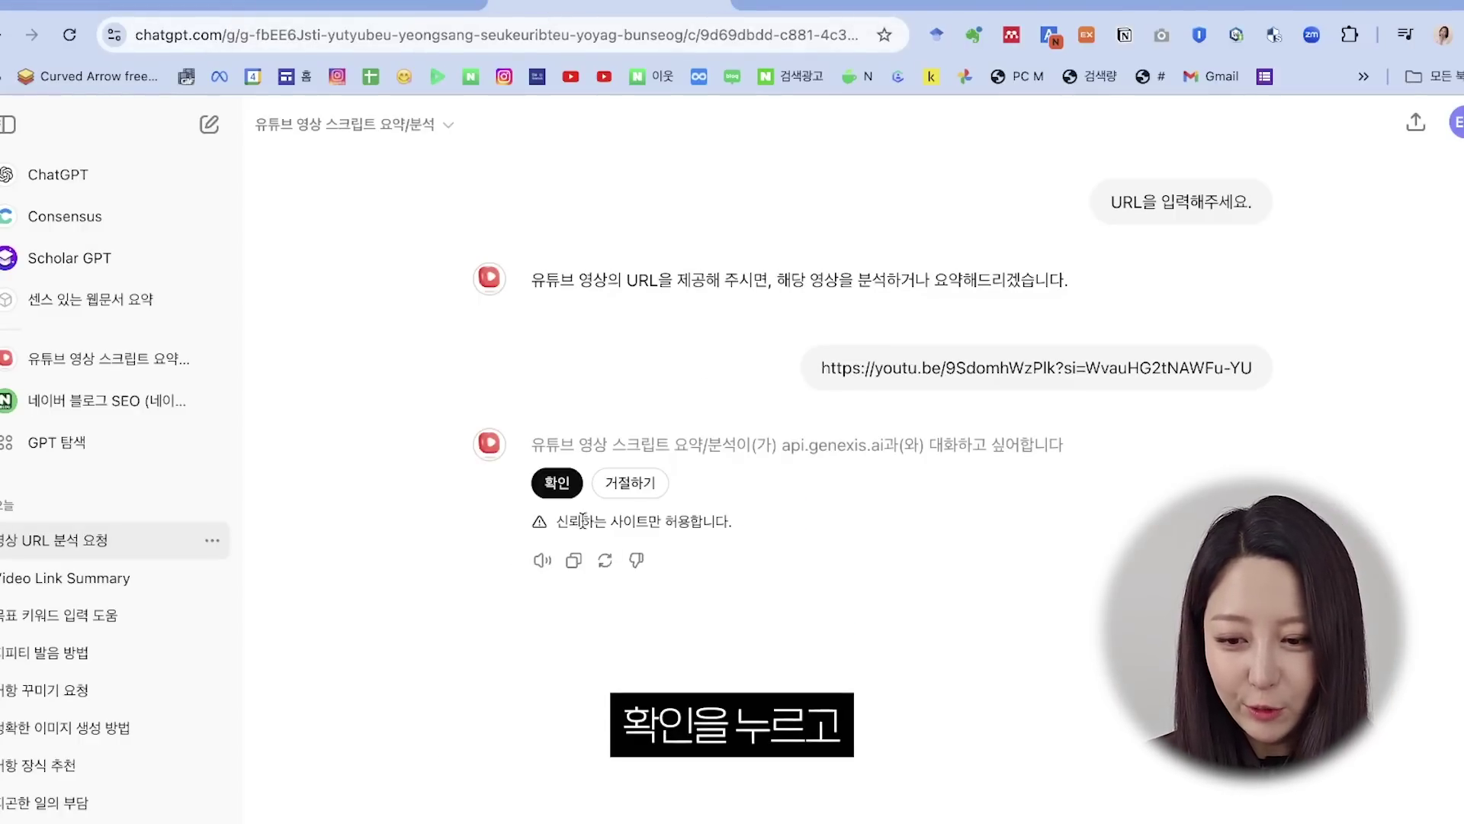
{"action": "left_click", "coordinate": [566, 491]}
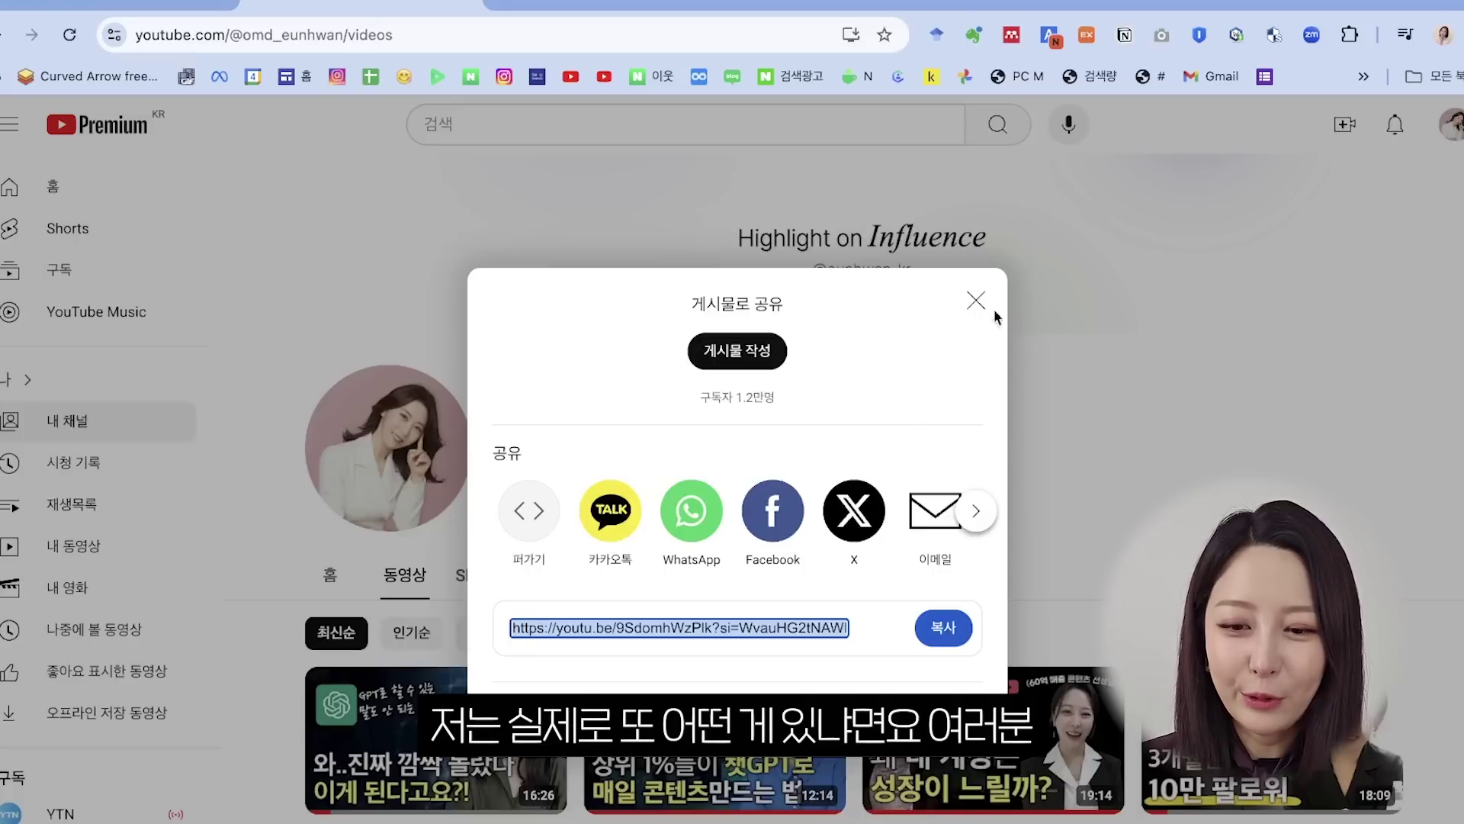
Step: Open the YouTube video's page, expand the Transcript & Summary extension and review the transcript text
{"action": "left_click", "coordinate": [976, 300]}
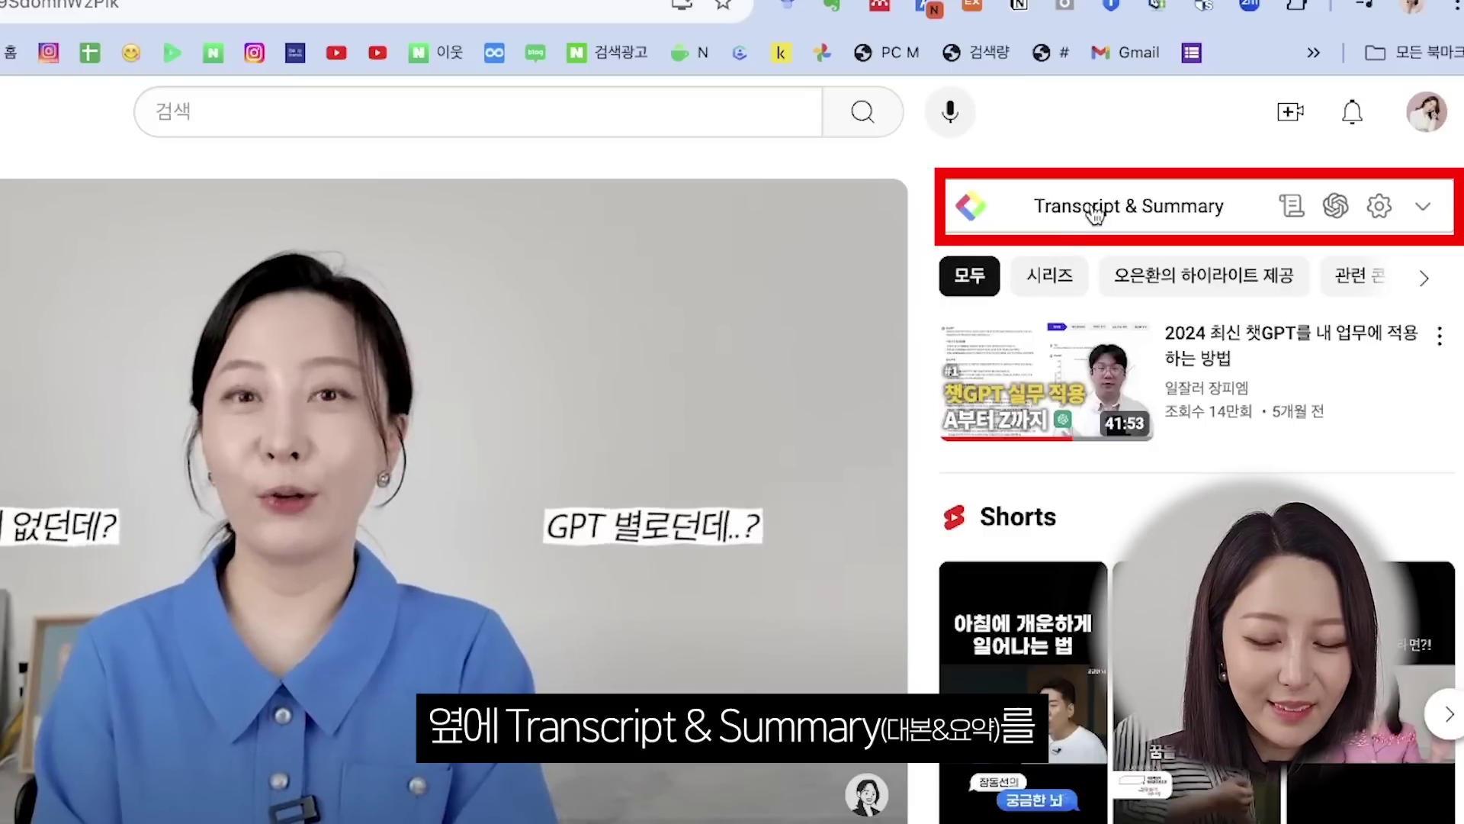
{"action": "left_click", "coordinate": [1186, 209]}
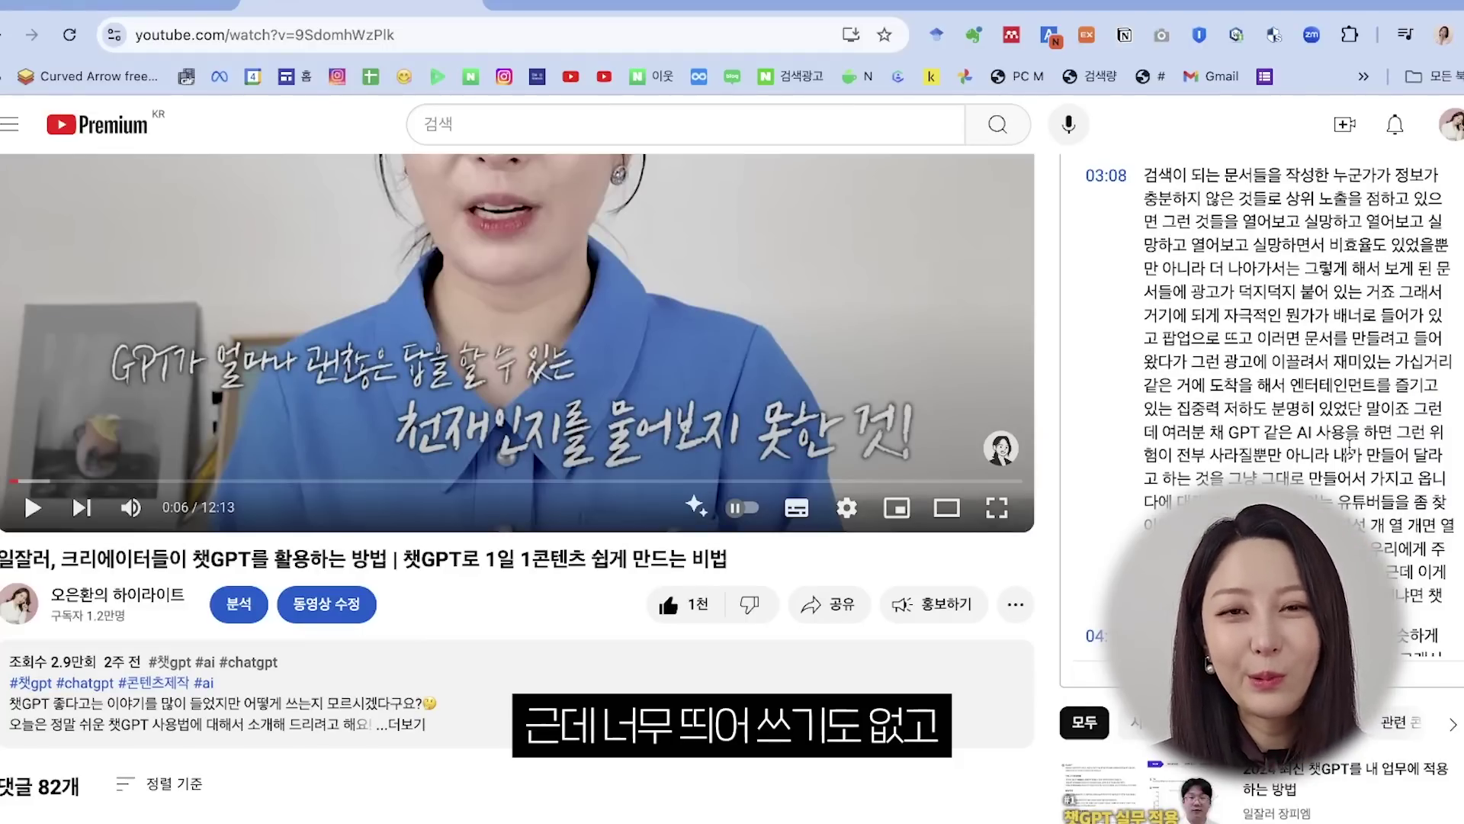
{"action": "scroll", "coordinate": [1350, 446], "scroll_direction": "down", "scroll_amount": 10}
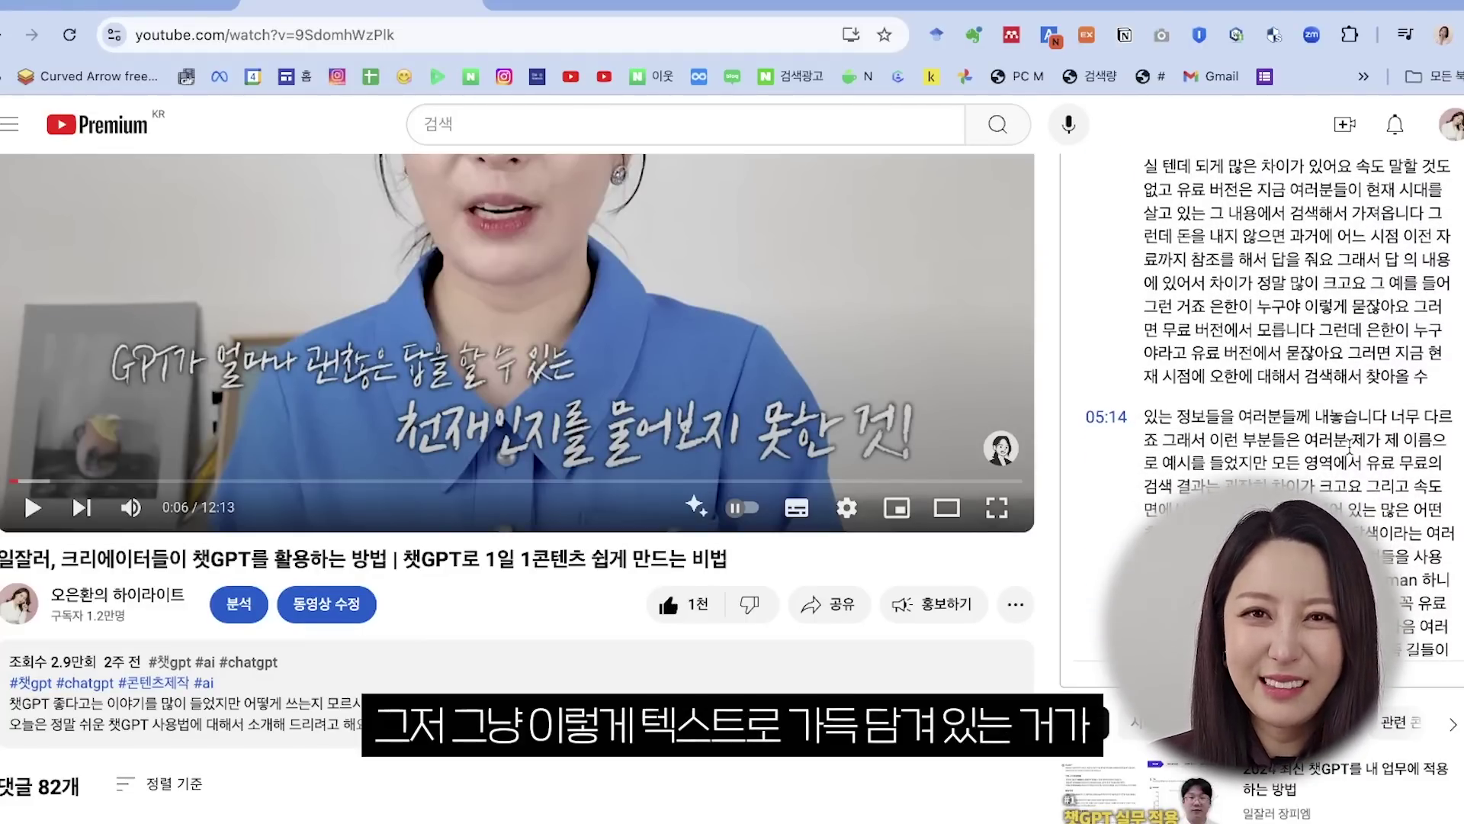
{"action": "scroll", "coordinate": [1350, 447], "scroll_direction": "down", "scroll_amount": 5}
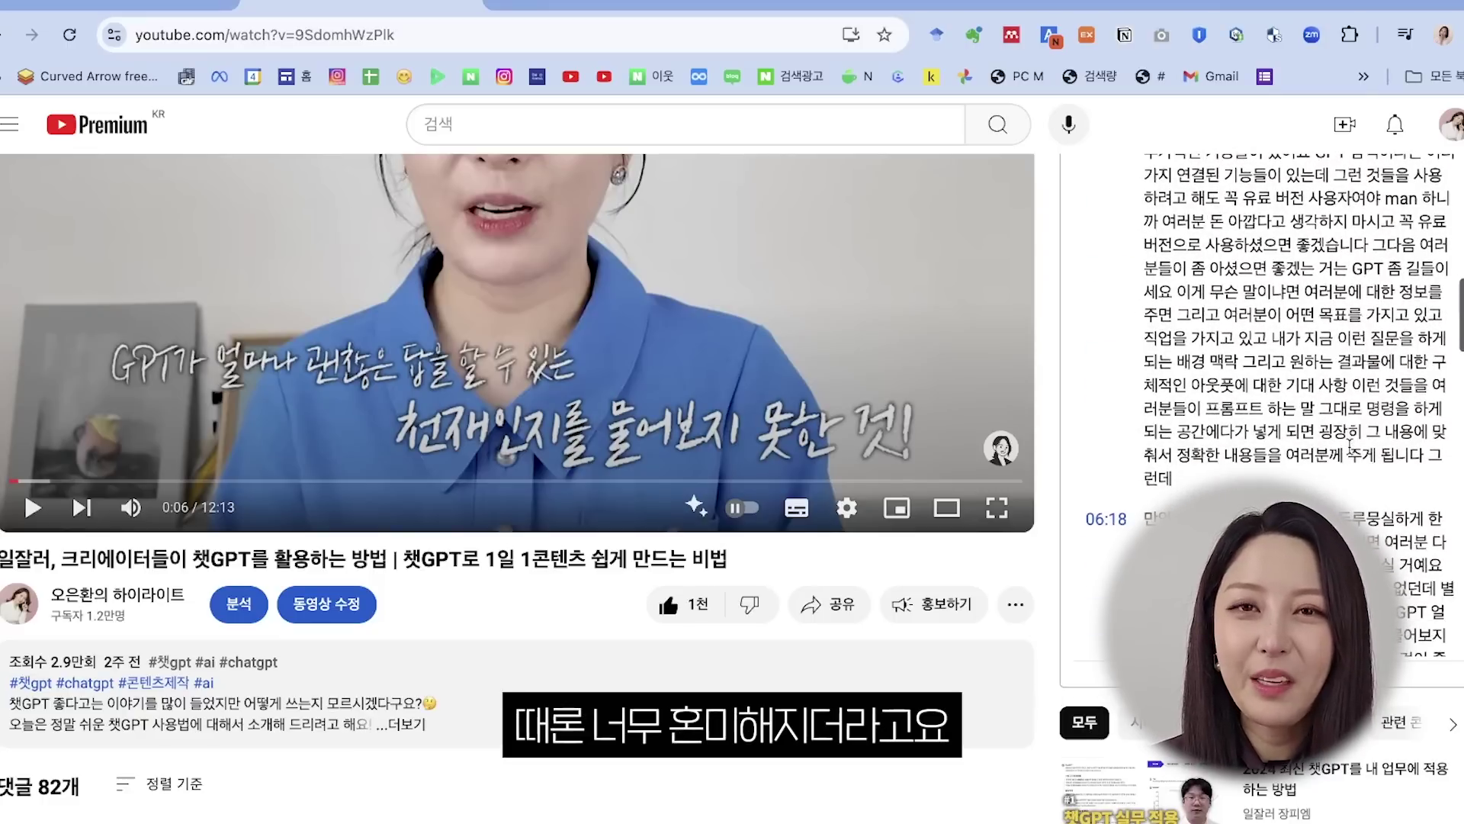
{"action": "scroll", "coordinate": [1349, 446], "scroll_direction": "up", "scroll_amount": 10}
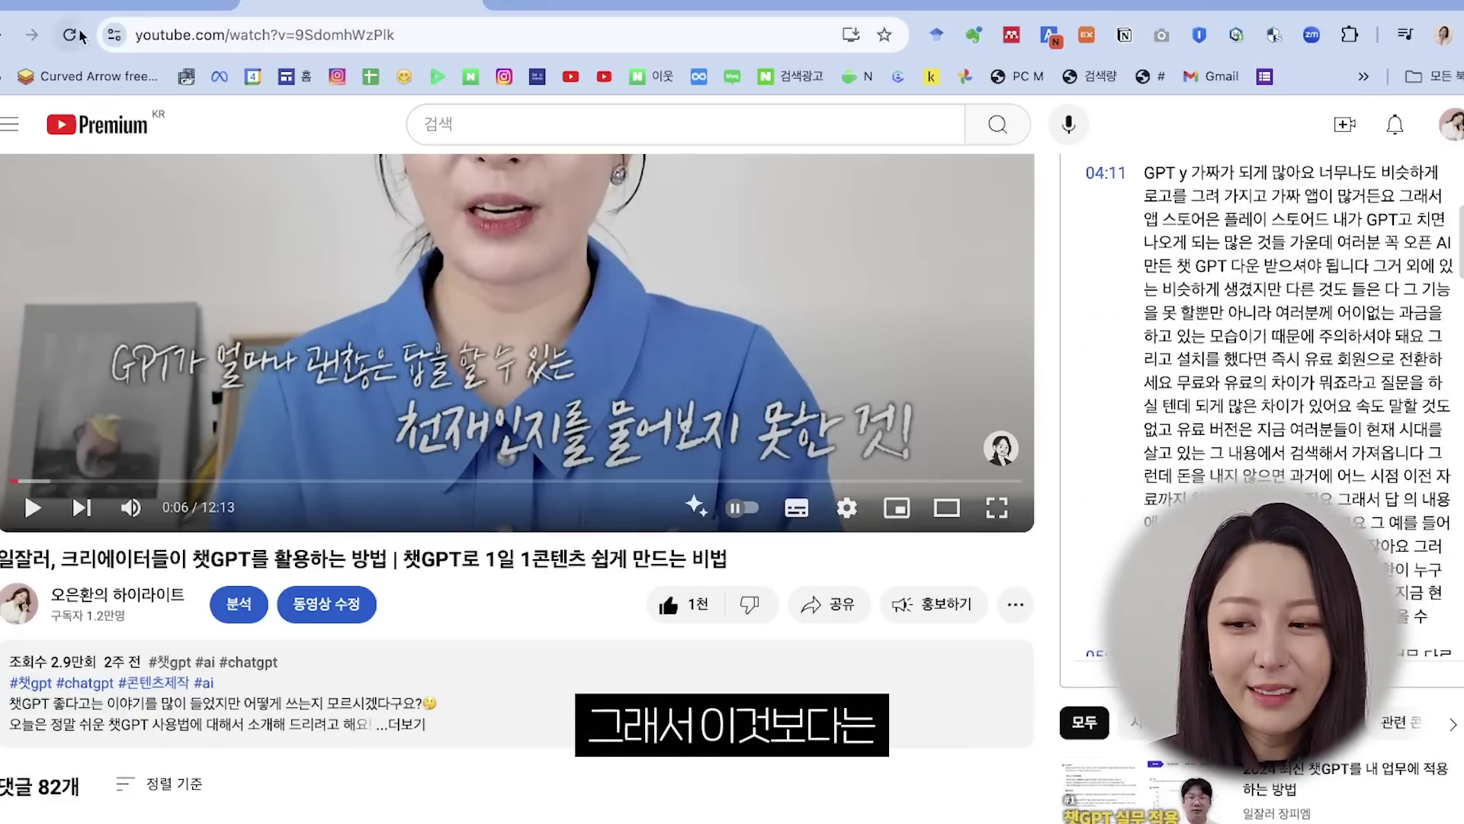
Step: Compare the LilysAI summary note of the video with the transcript shown beside the video on YouTube
{"action": "left_click", "coordinate": [95, 10]}
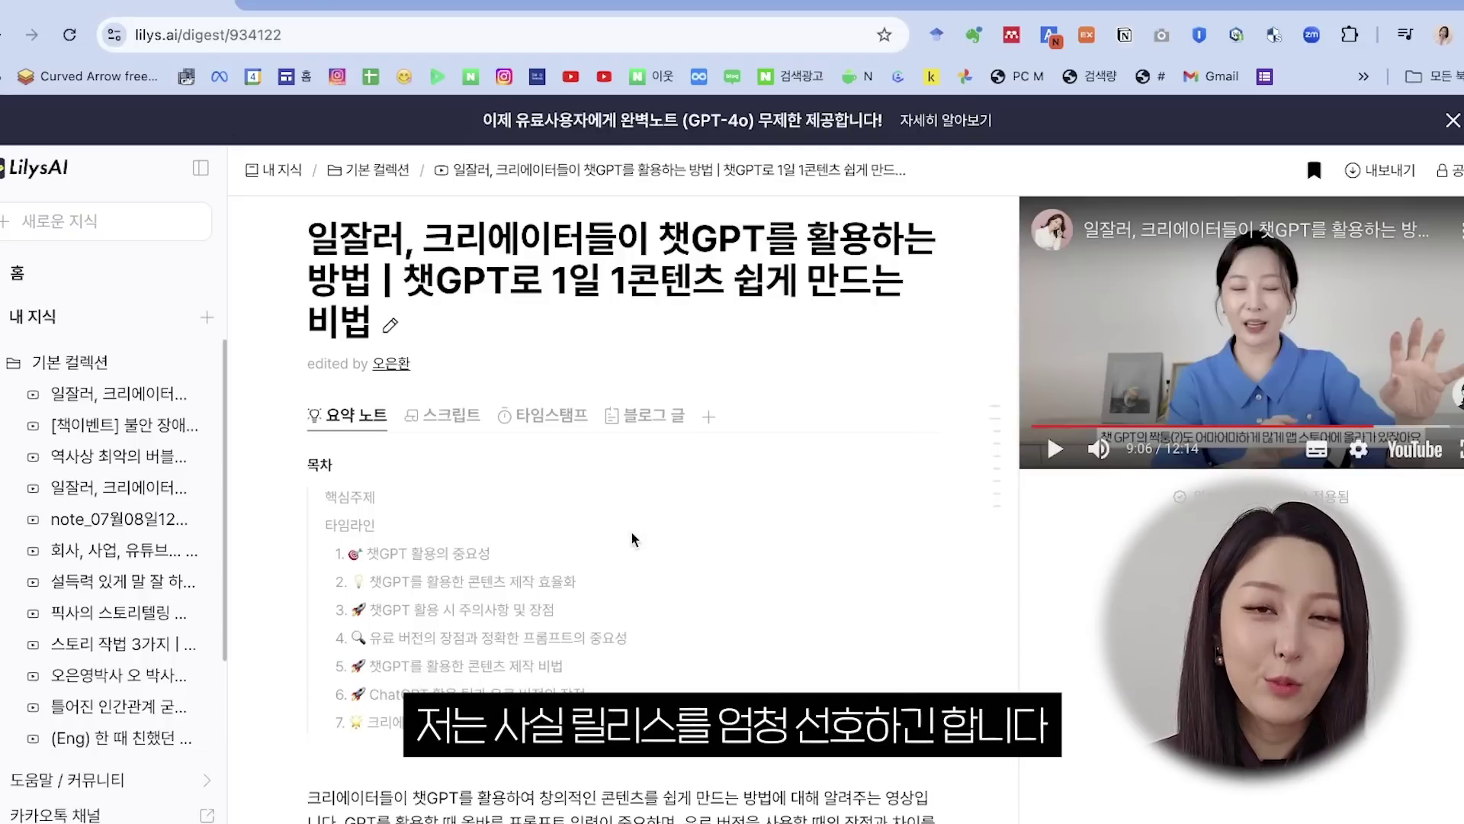
{"action": "scroll", "coordinate": [633, 539], "scroll_direction": "down", "scroll_amount": 5}
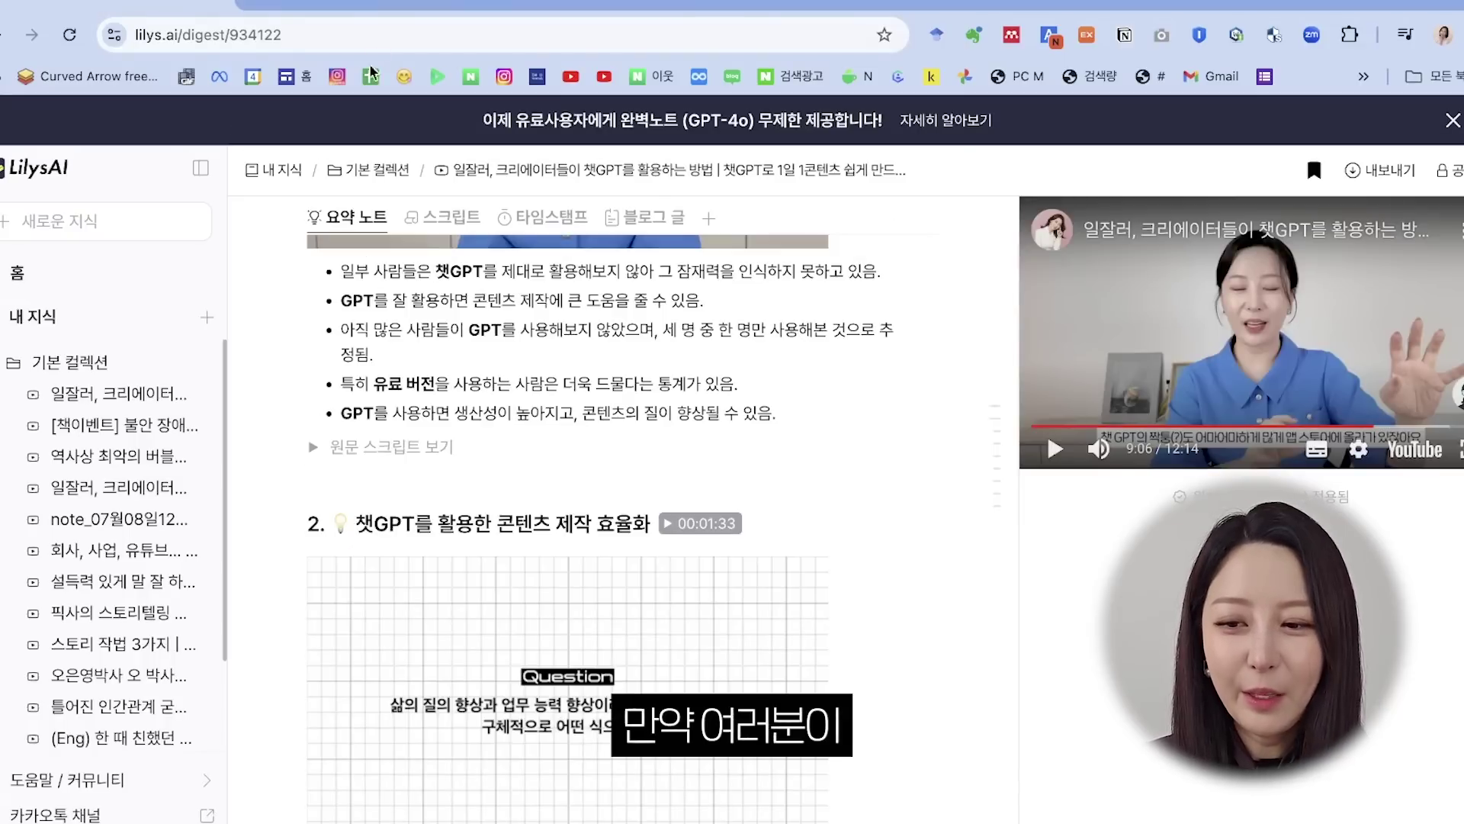
{"action": "left_click", "coordinate": [358, 6]}
{"action": "scroll", "coordinate": [1181, 353], "scroll_direction": "up", "scroll_amount": 10}
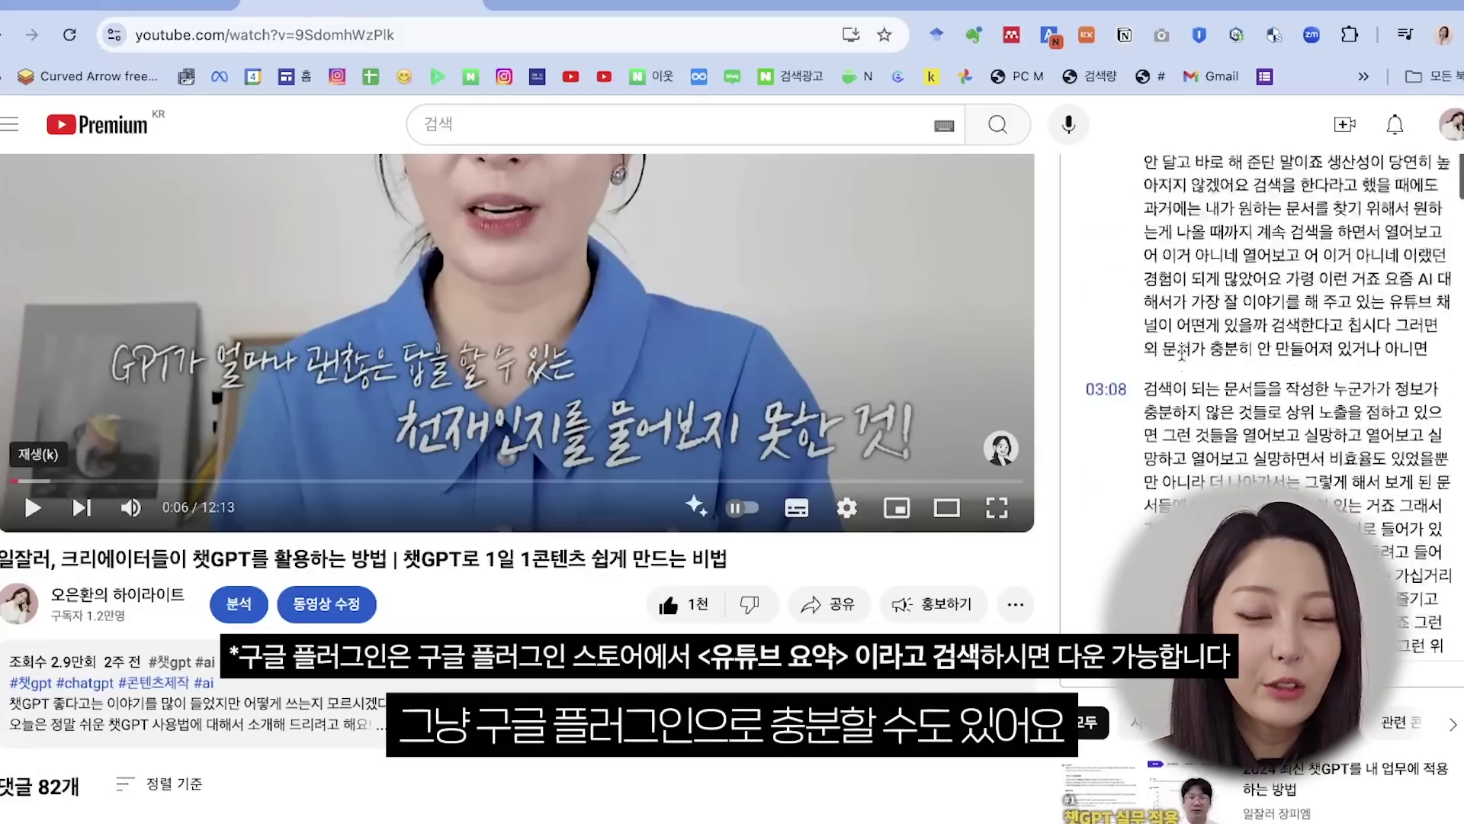
{"action": "scroll", "coordinate": [1182, 352], "scroll_direction": "up", "scroll_amount": 5}
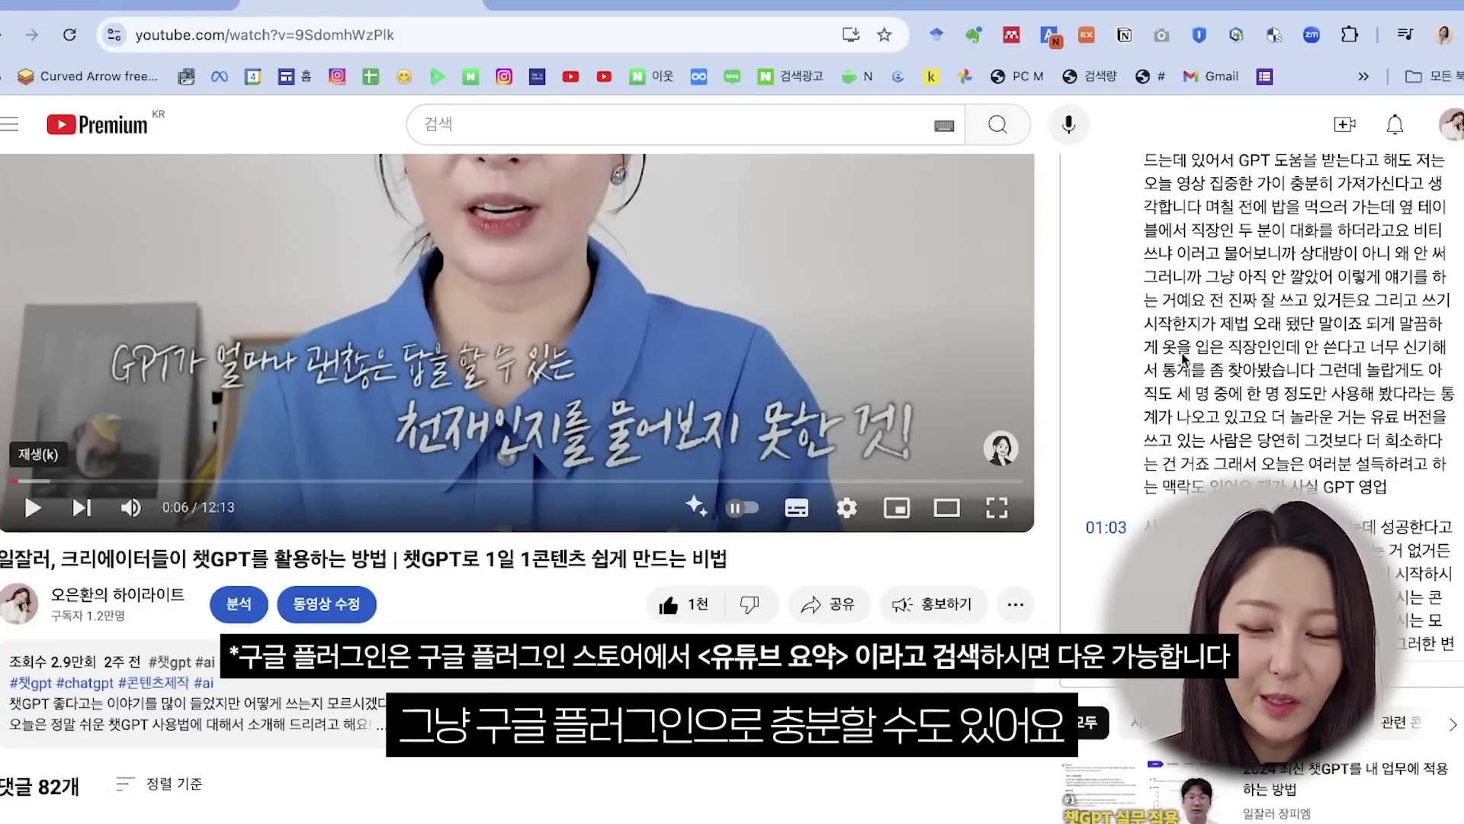
Step: Return to ChatGPT, open GPT 탐색 and review the recommended, currently popular and Writing GPTs
{"action": "left_click", "coordinate": [567, 10]}
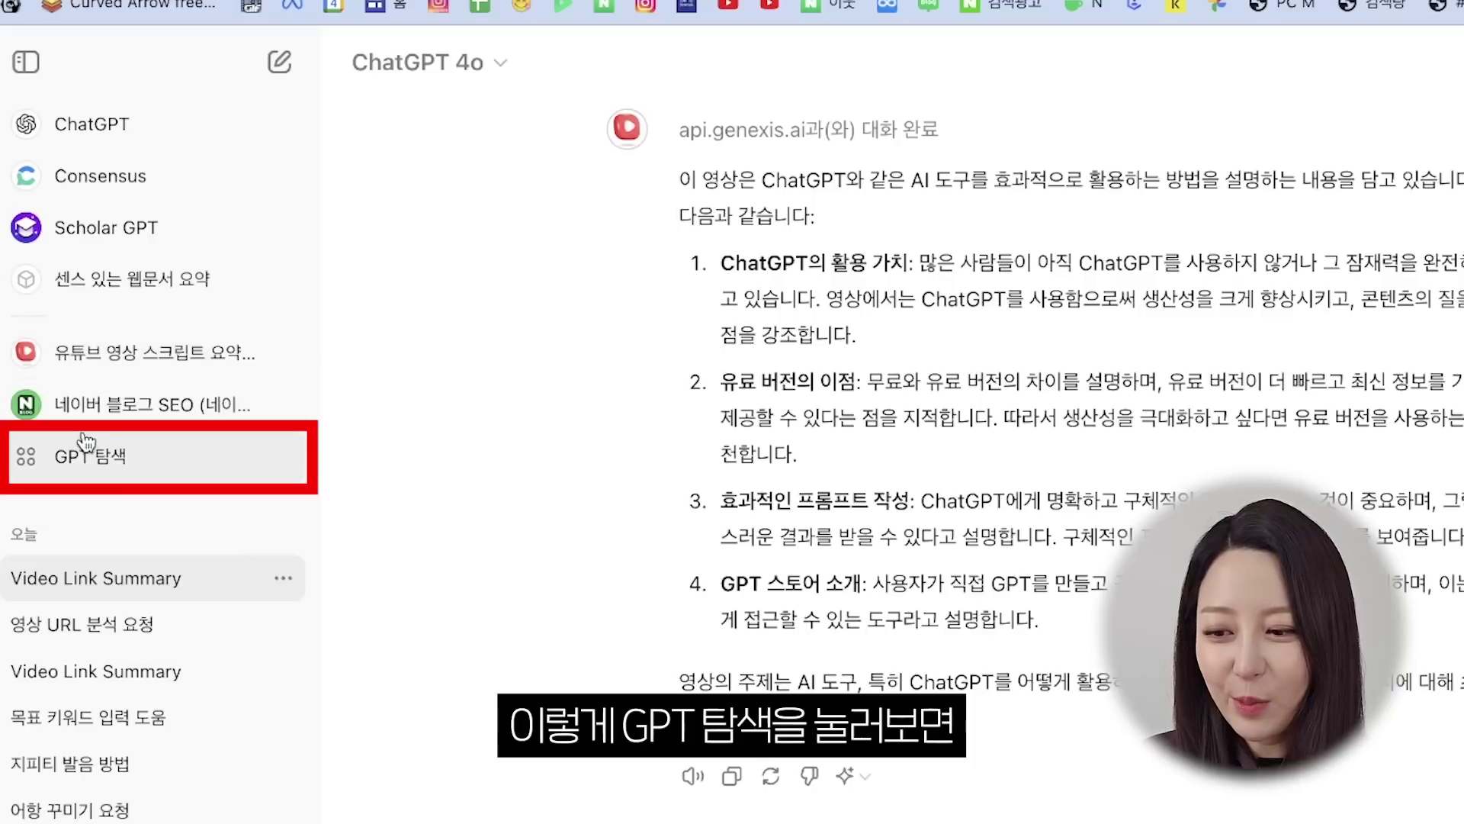
{"action": "left_click", "coordinate": [114, 454]}
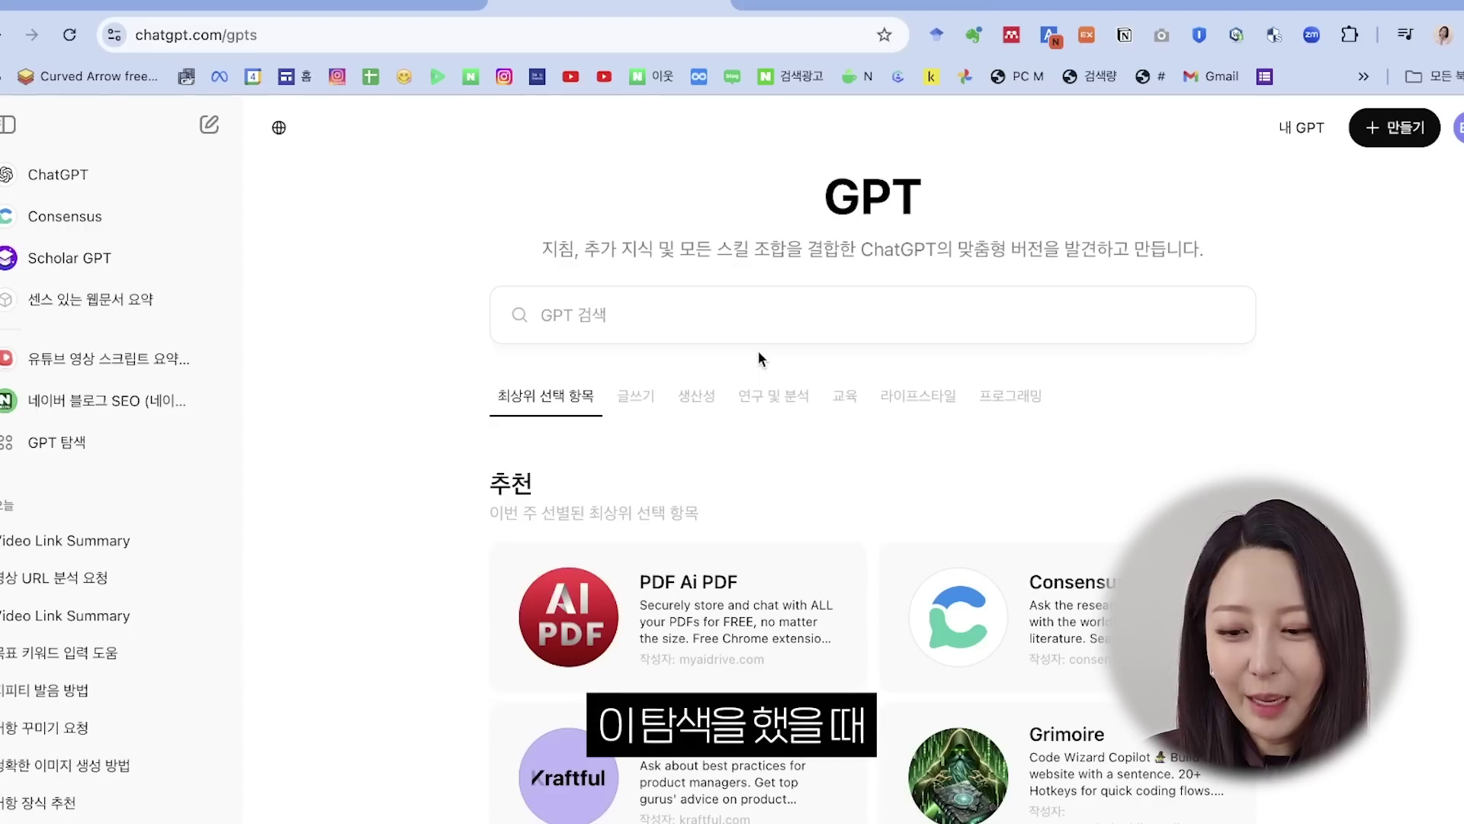
{"action": "scroll", "coordinate": [759, 352], "scroll_direction": "down", "scroll_amount": 5}
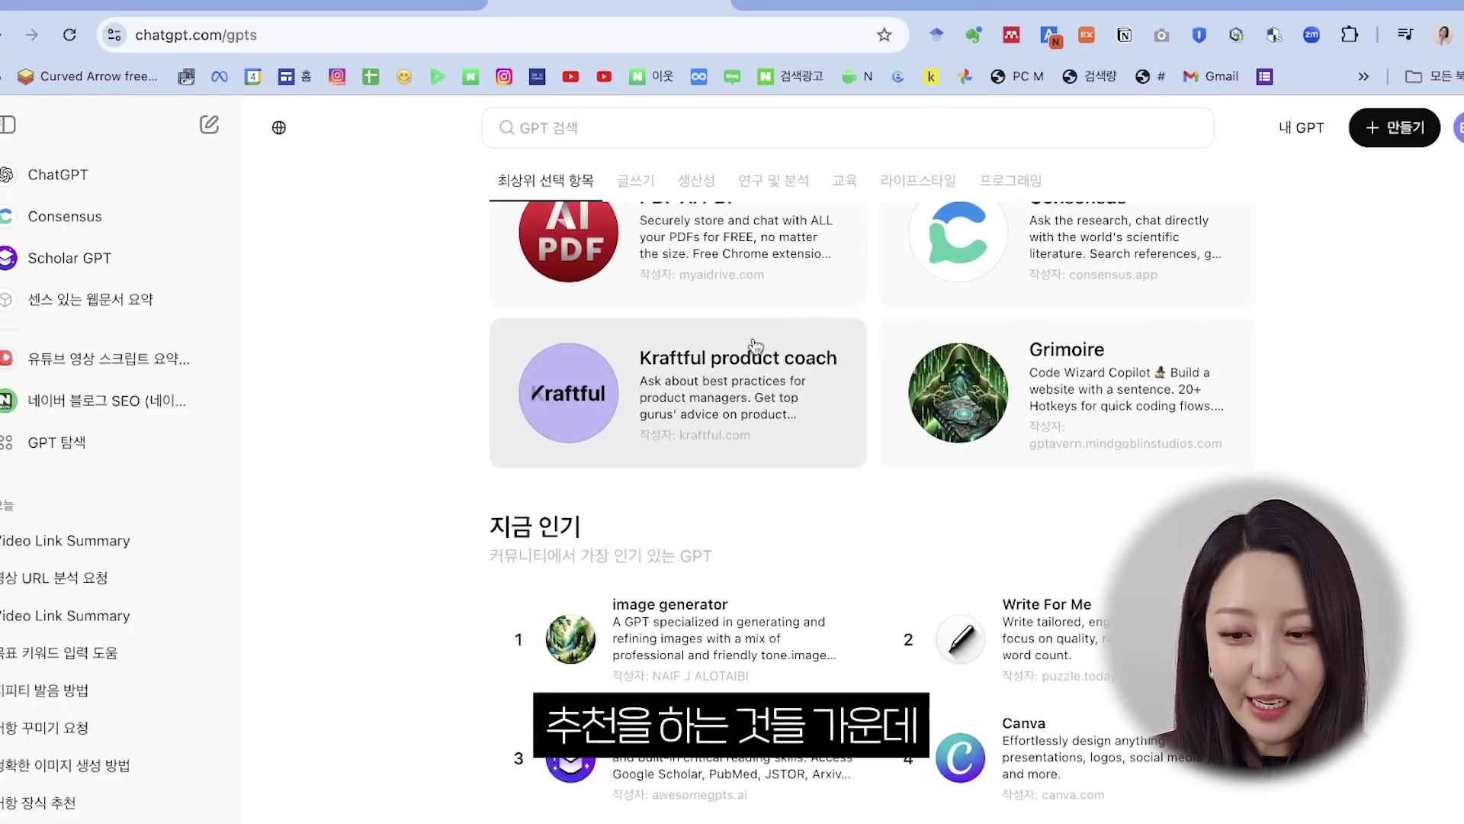
{"action": "scroll", "coordinate": [755, 346], "scroll_direction": "down", "scroll_amount": 3}
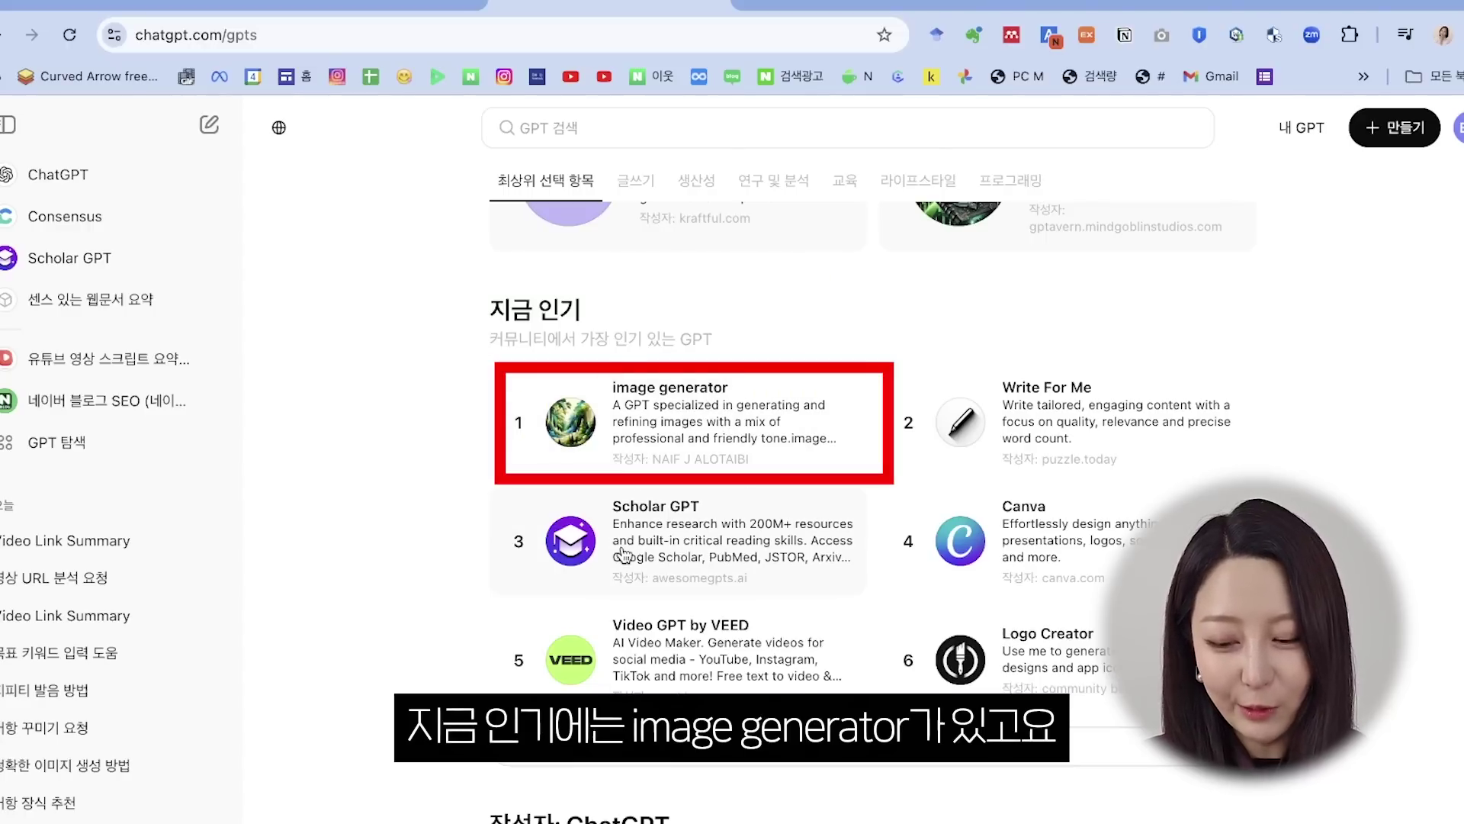
{"action": "scroll", "coordinate": [623, 554], "scroll_direction": "down", "scroll_amount": 5}
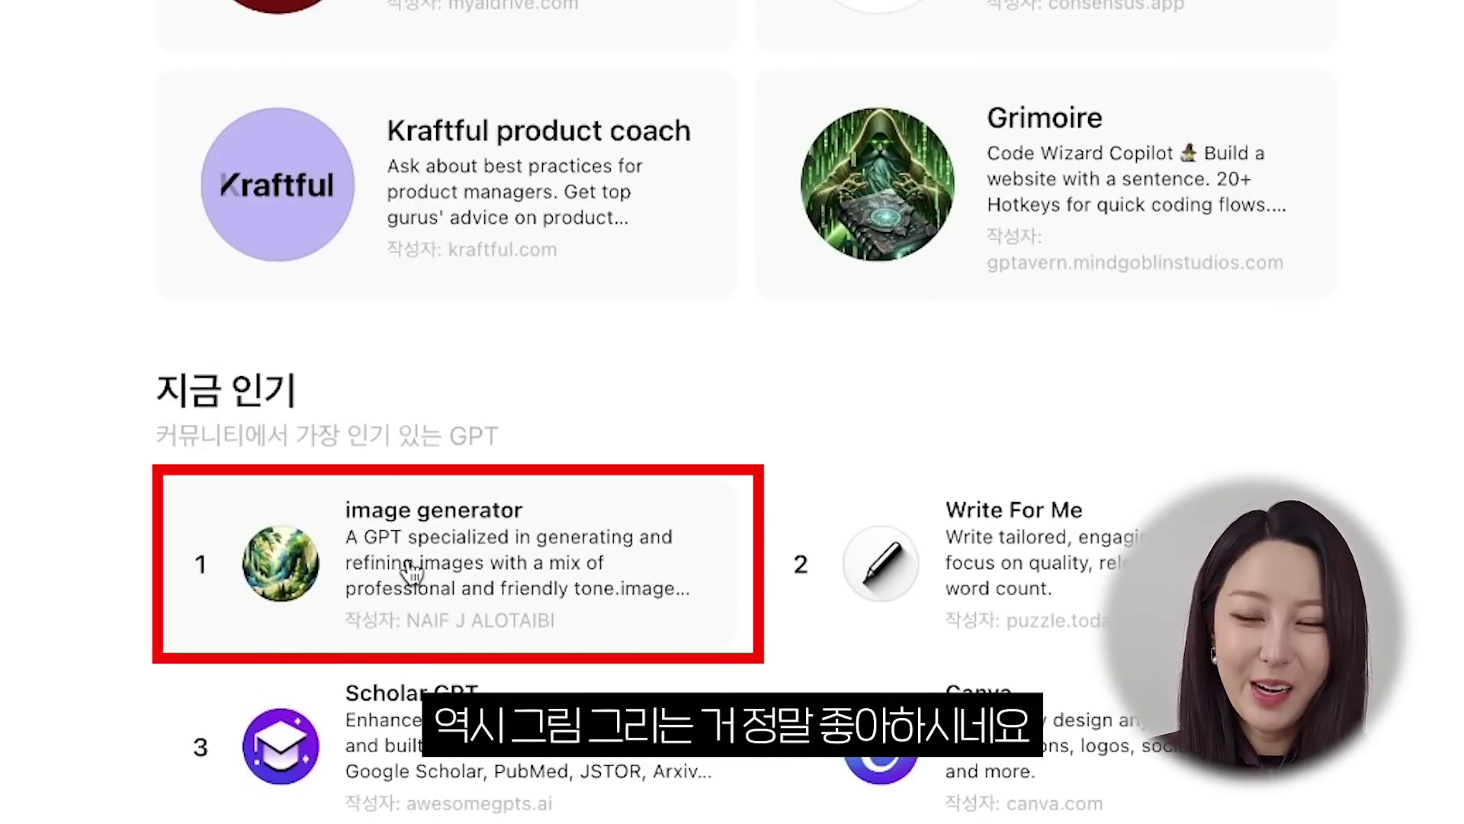
{"action": "scroll", "coordinate": [412, 572], "scroll_direction": "down", "scroll_amount": 10}
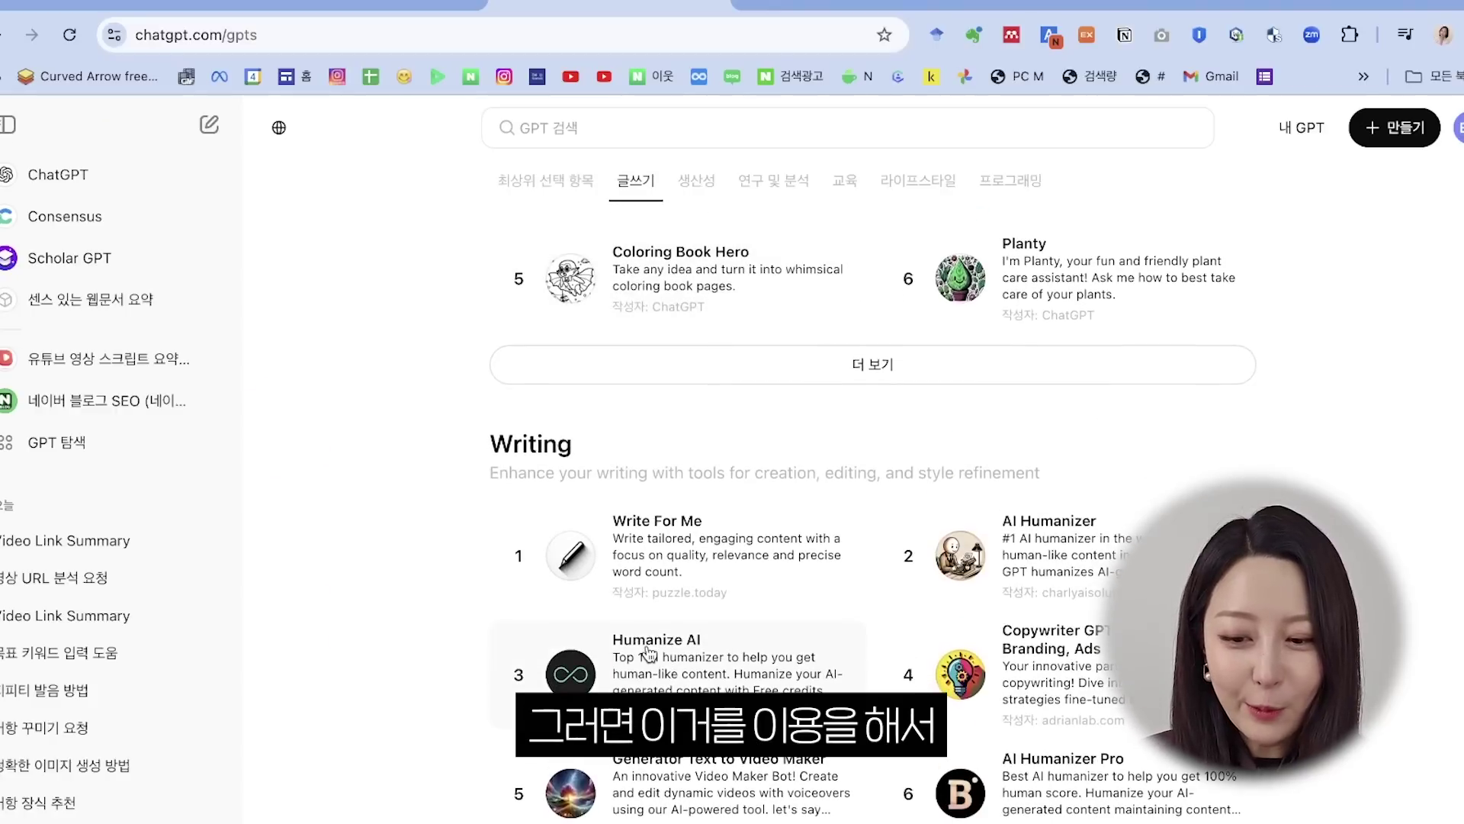
{"action": "scroll", "coordinate": [648, 653], "scroll_direction": "up", "scroll_amount": 10}
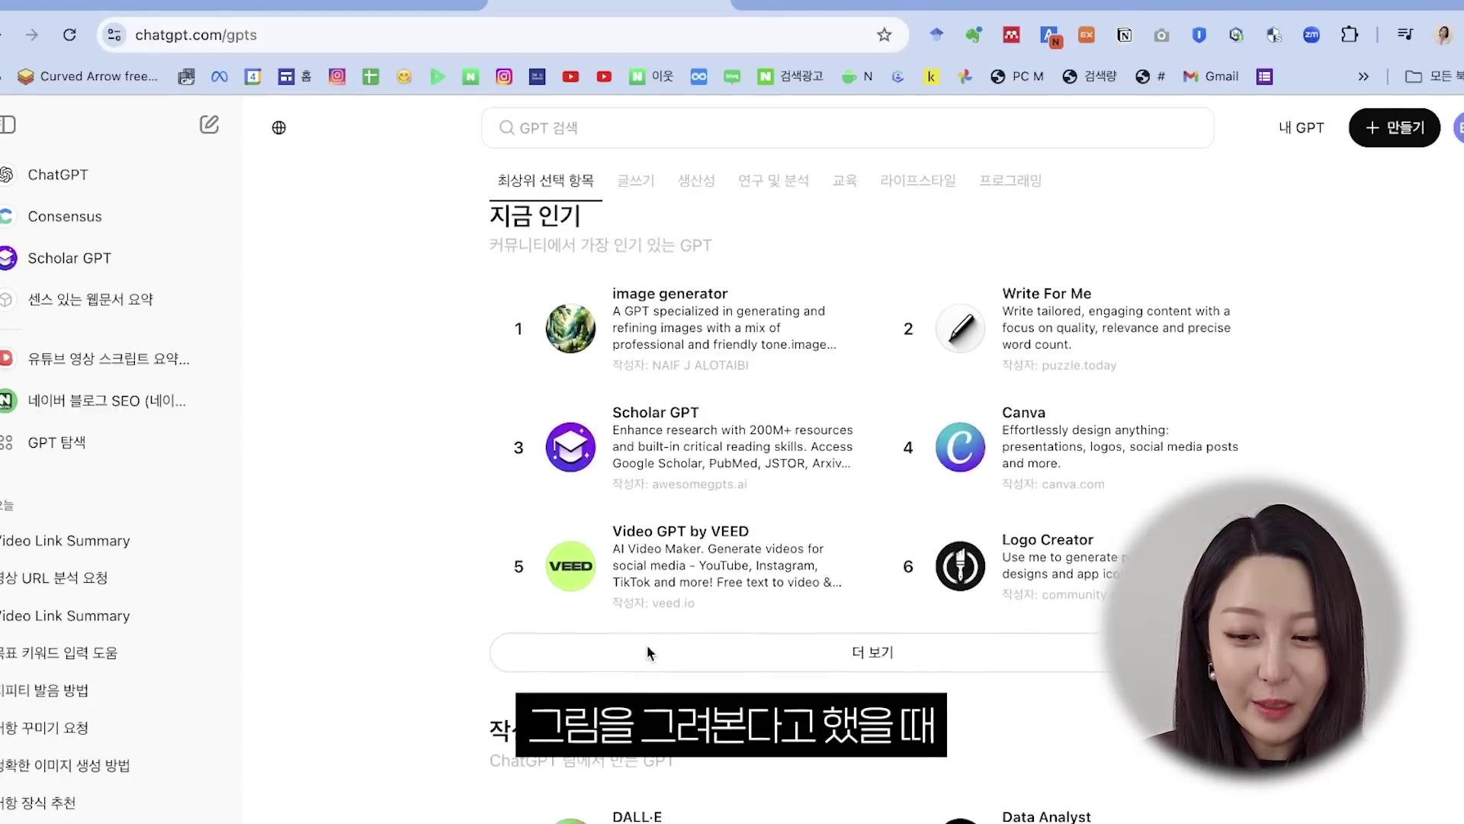
Step: Start a chat with the image generator GPT and run its starter "Generate an image of a futuristic city."
{"action": "left_click", "coordinate": [707, 347]}
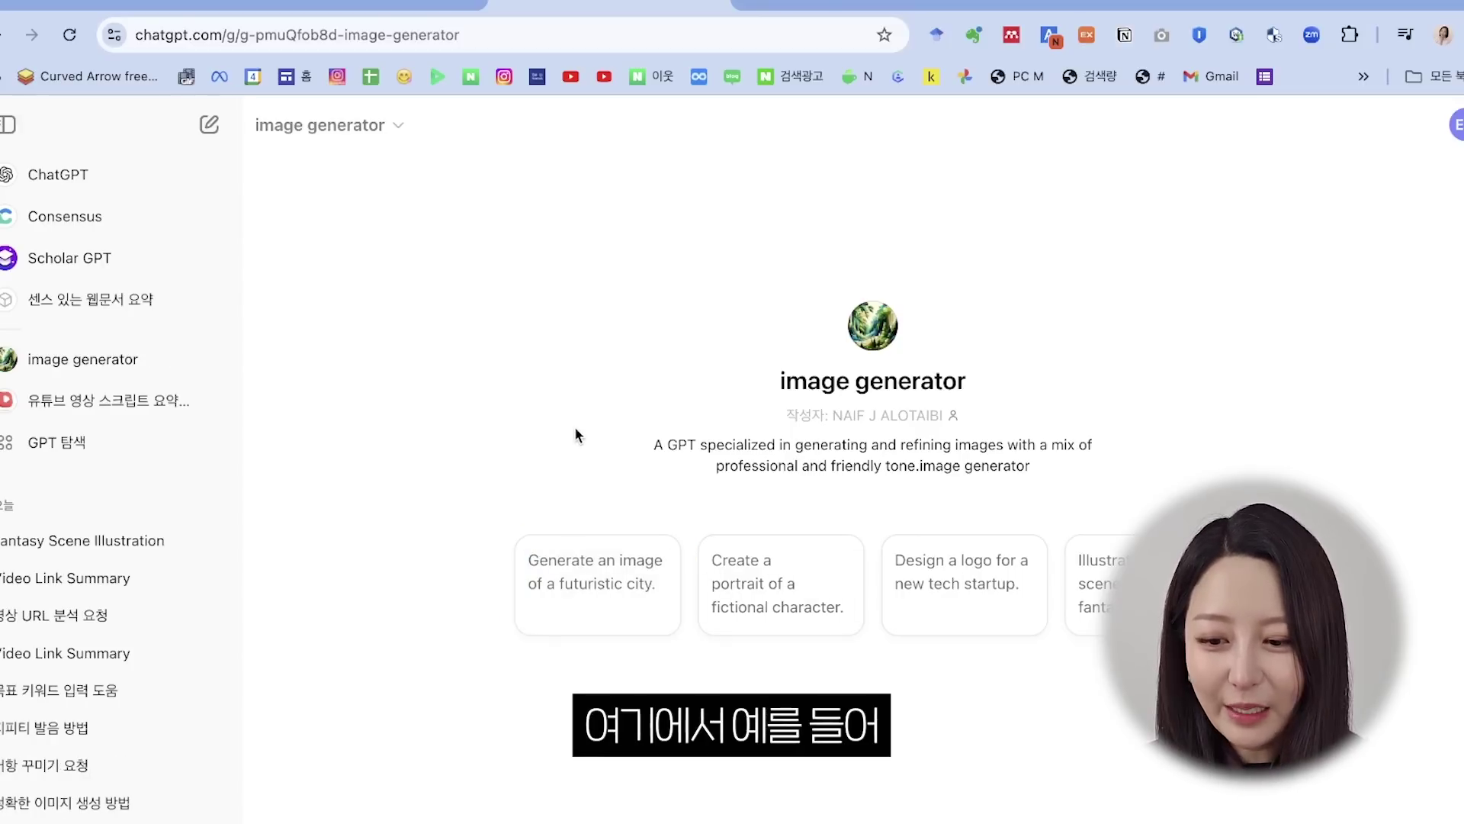
{"action": "left_click", "coordinate": [617, 589]}
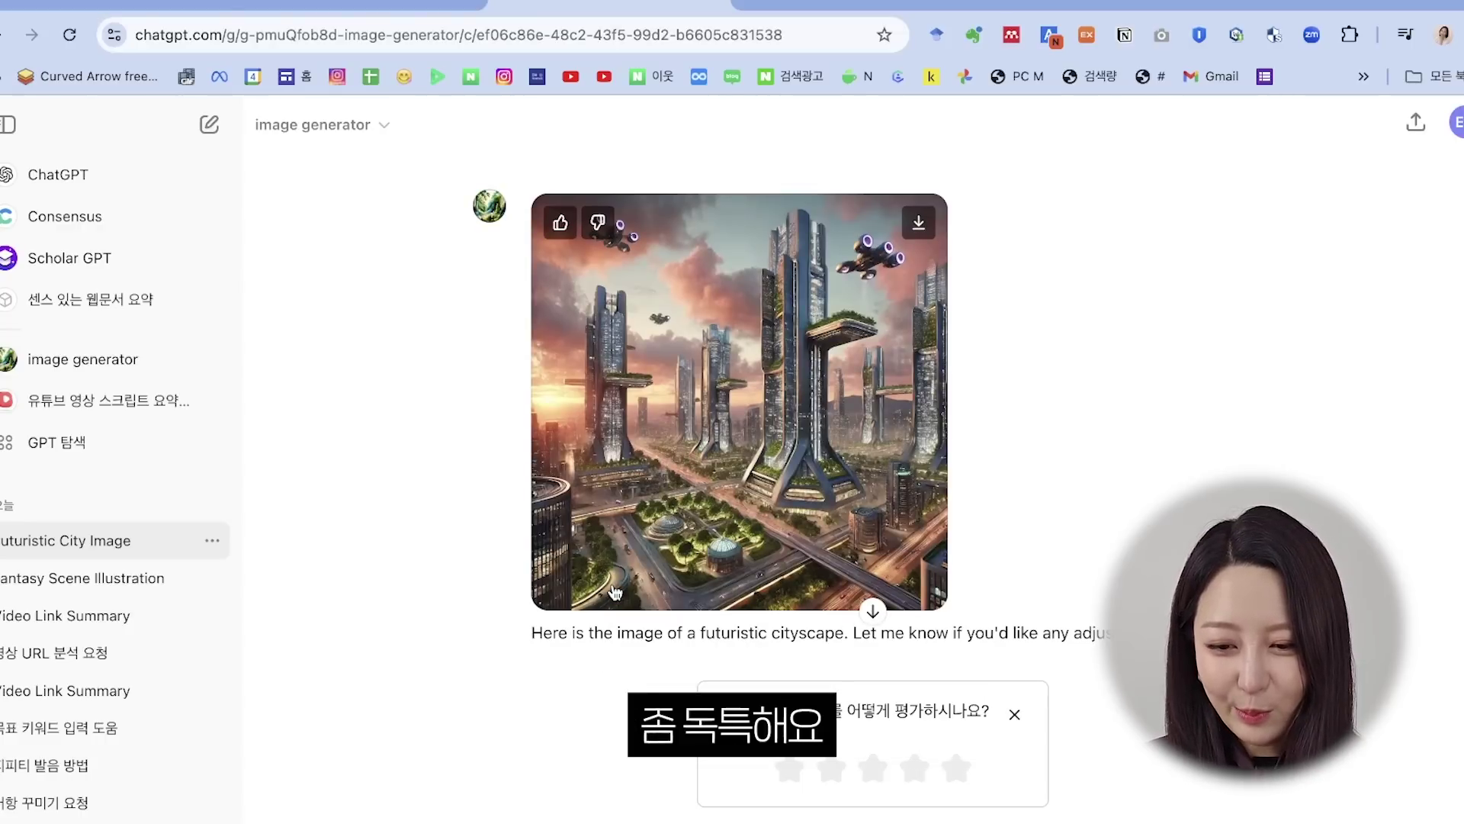
{"action": "scroll", "coordinate": [615, 592], "scroll_direction": "down", "scroll_amount": 2}
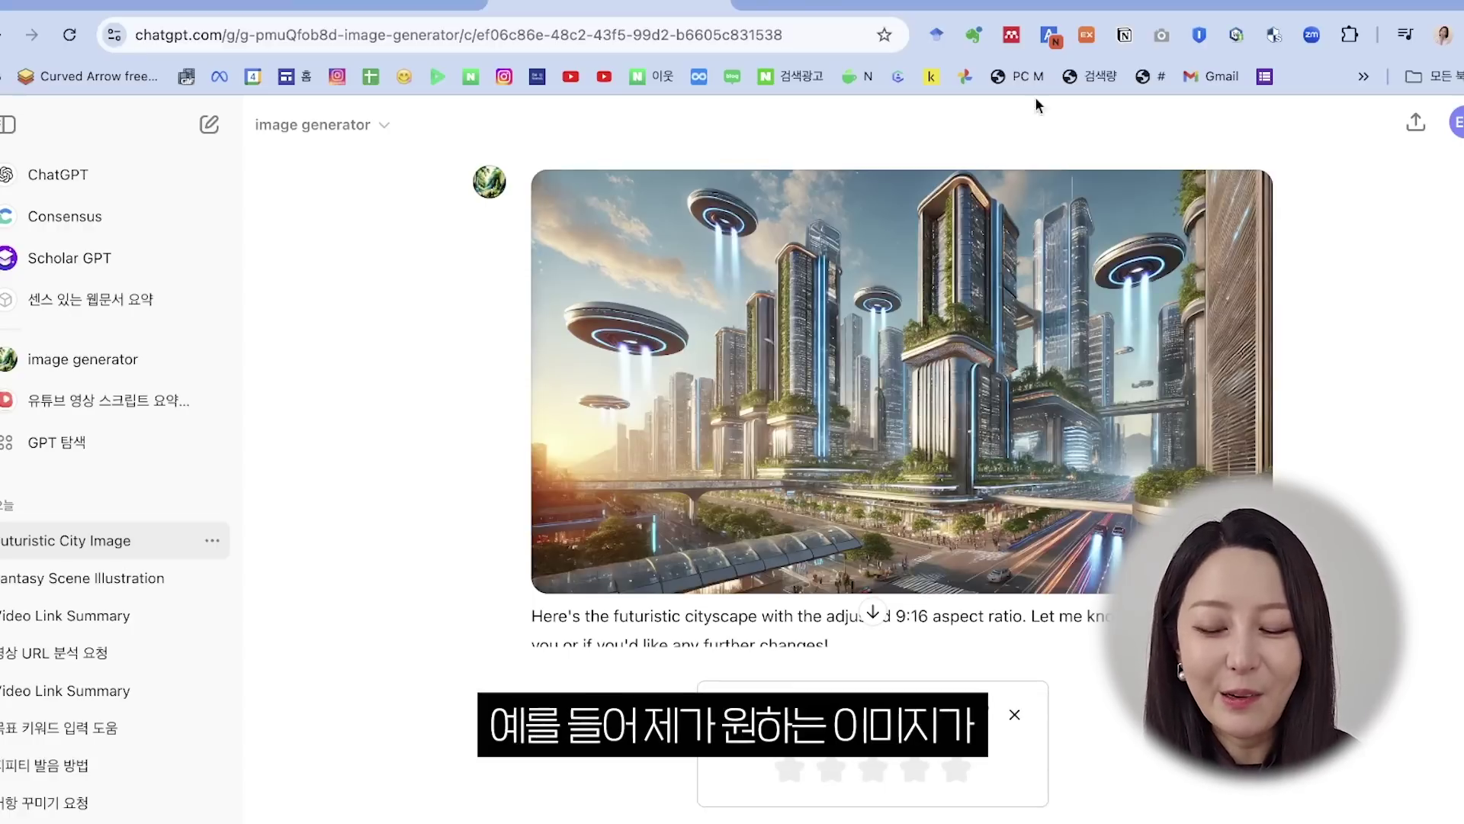
Step: Search Google in a new tab for "미래 도시" and browse the image results
{"action": "left_click", "coordinate": [997, 3]}
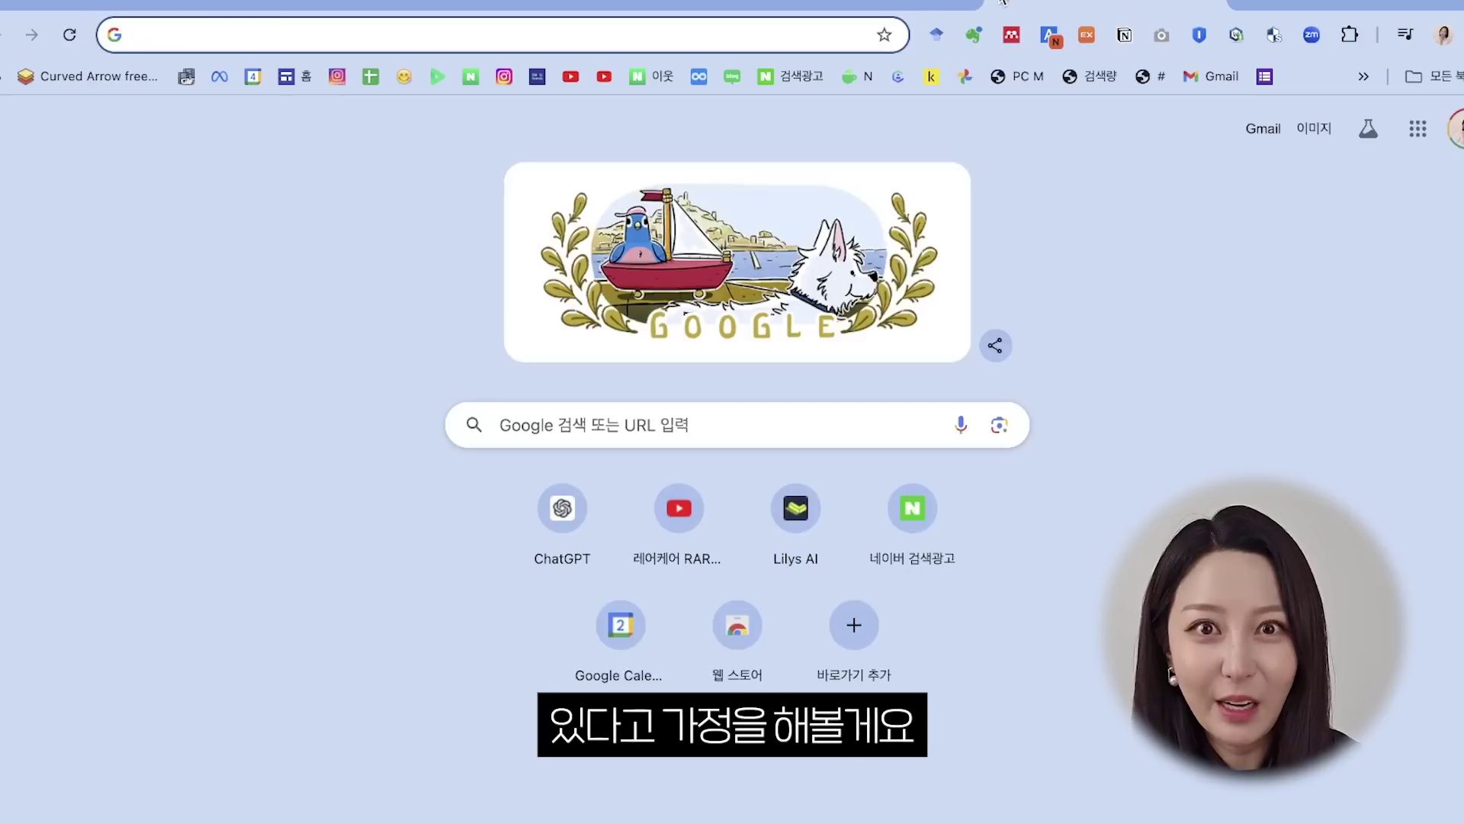
{"action": "left_click", "coordinate": [591, 436]}
{"action": "type", "text": "미래 도시"}
{"action": "key", "text": "Return"}
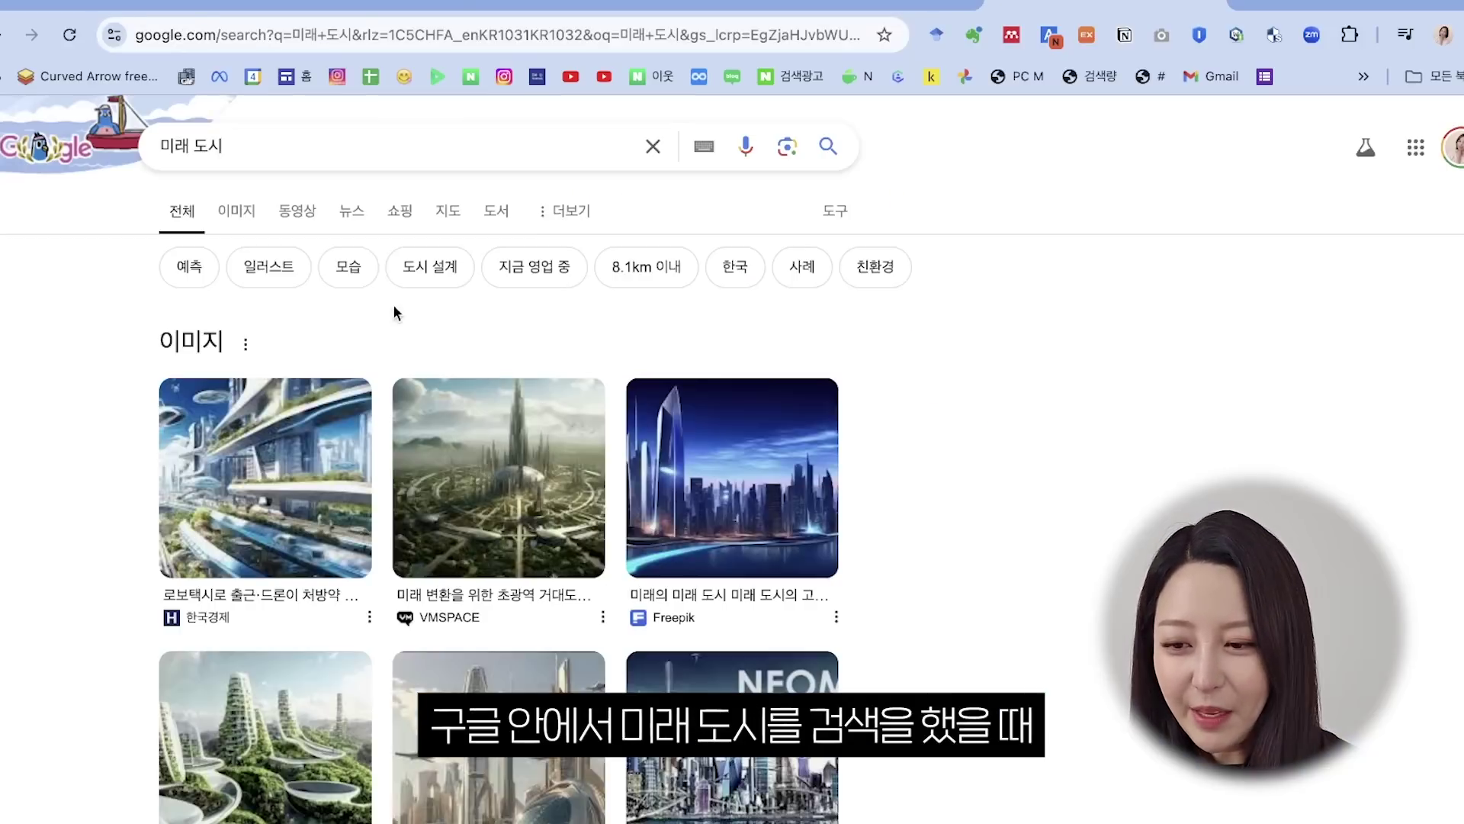
{"action": "left_click", "coordinate": [253, 216]}
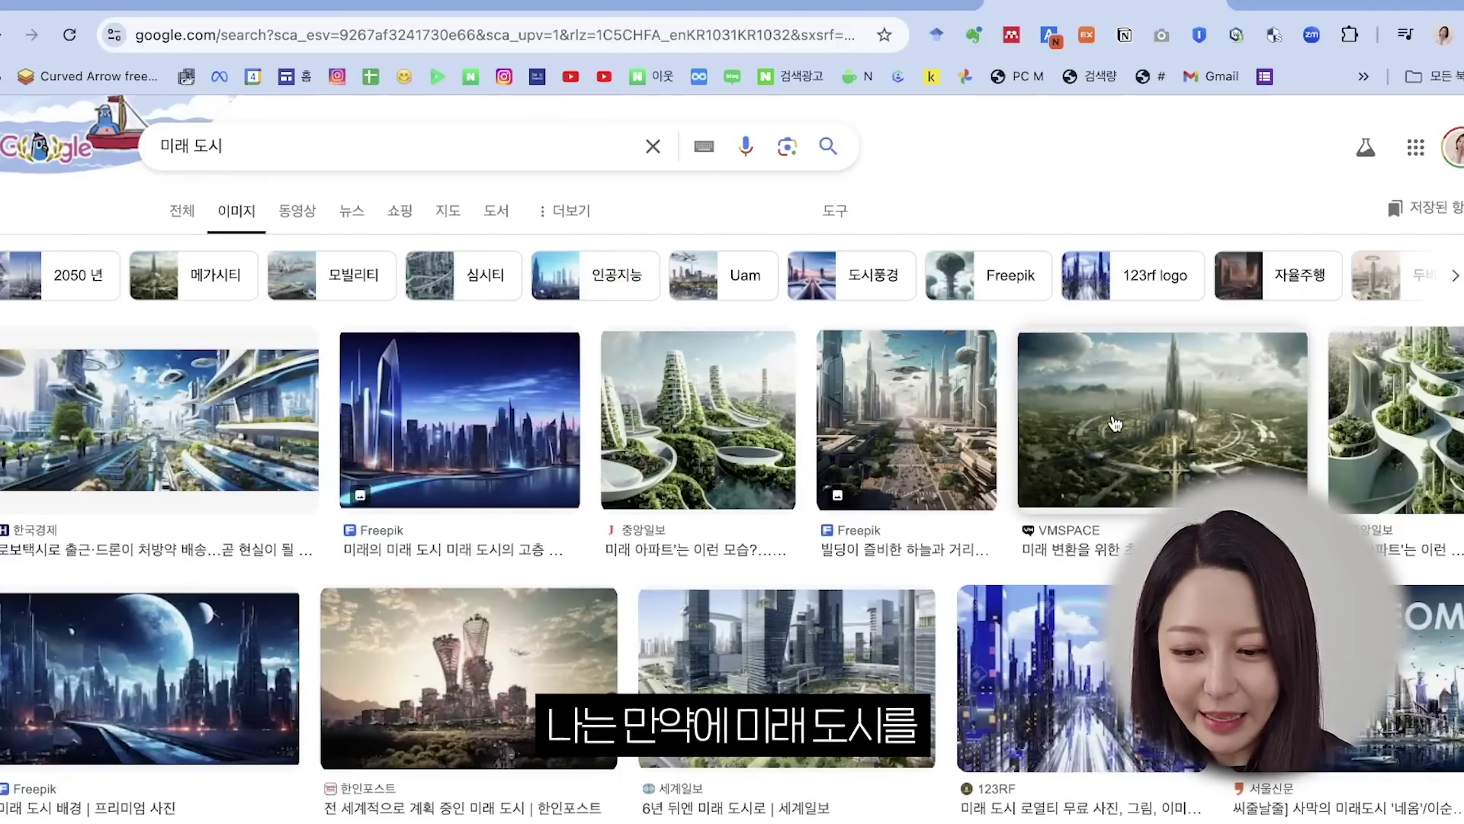
{"action": "scroll", "coordinate": [1115, 423], "scroll_direction": "down", "scroll_amount": 3}
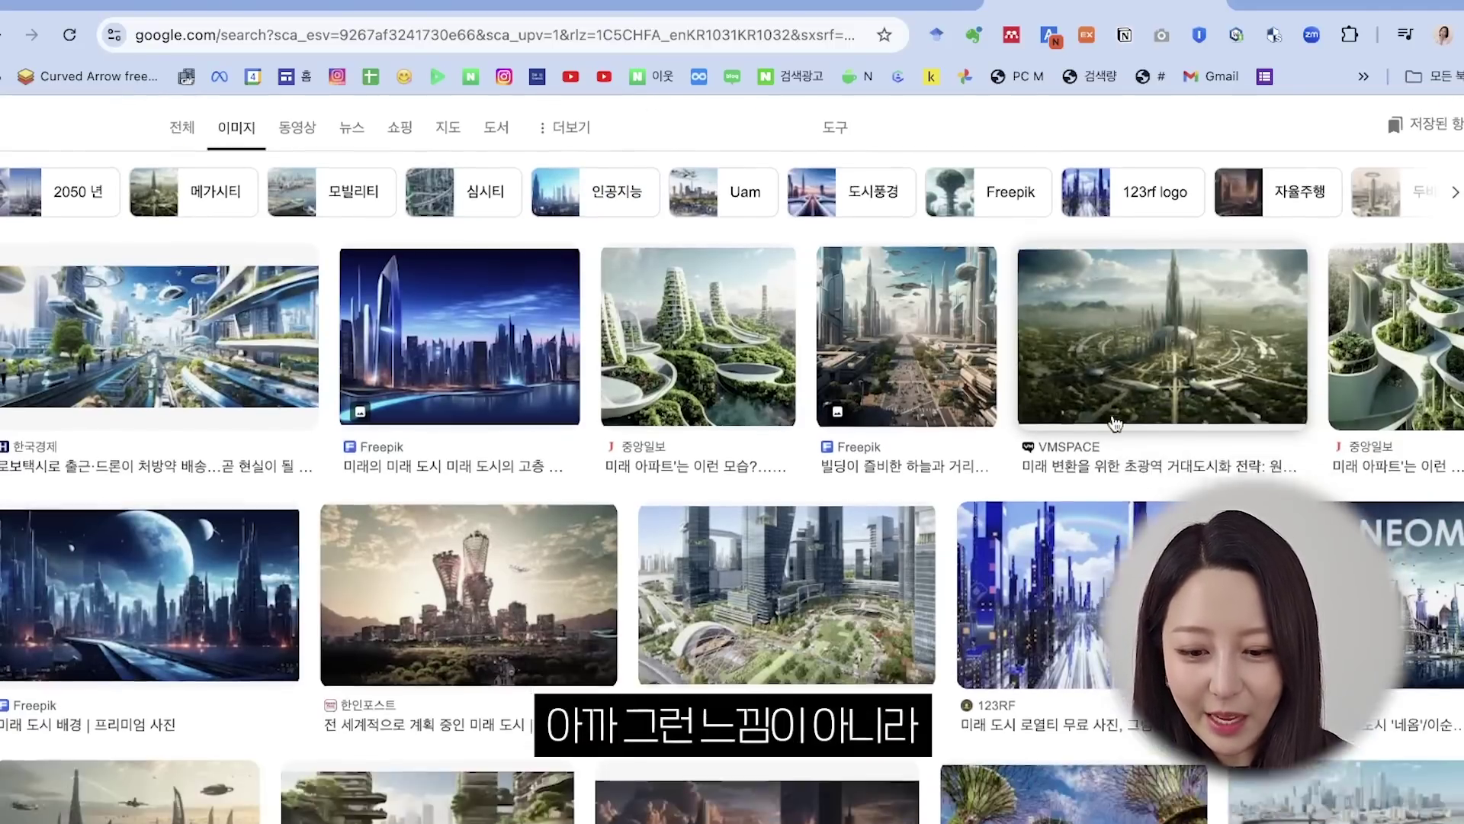
Step: Open the stibee.com picture of green, plant-covered towers and capture a screenshot of it
{"action": "left_click", "coordinate": [1004, 395]}
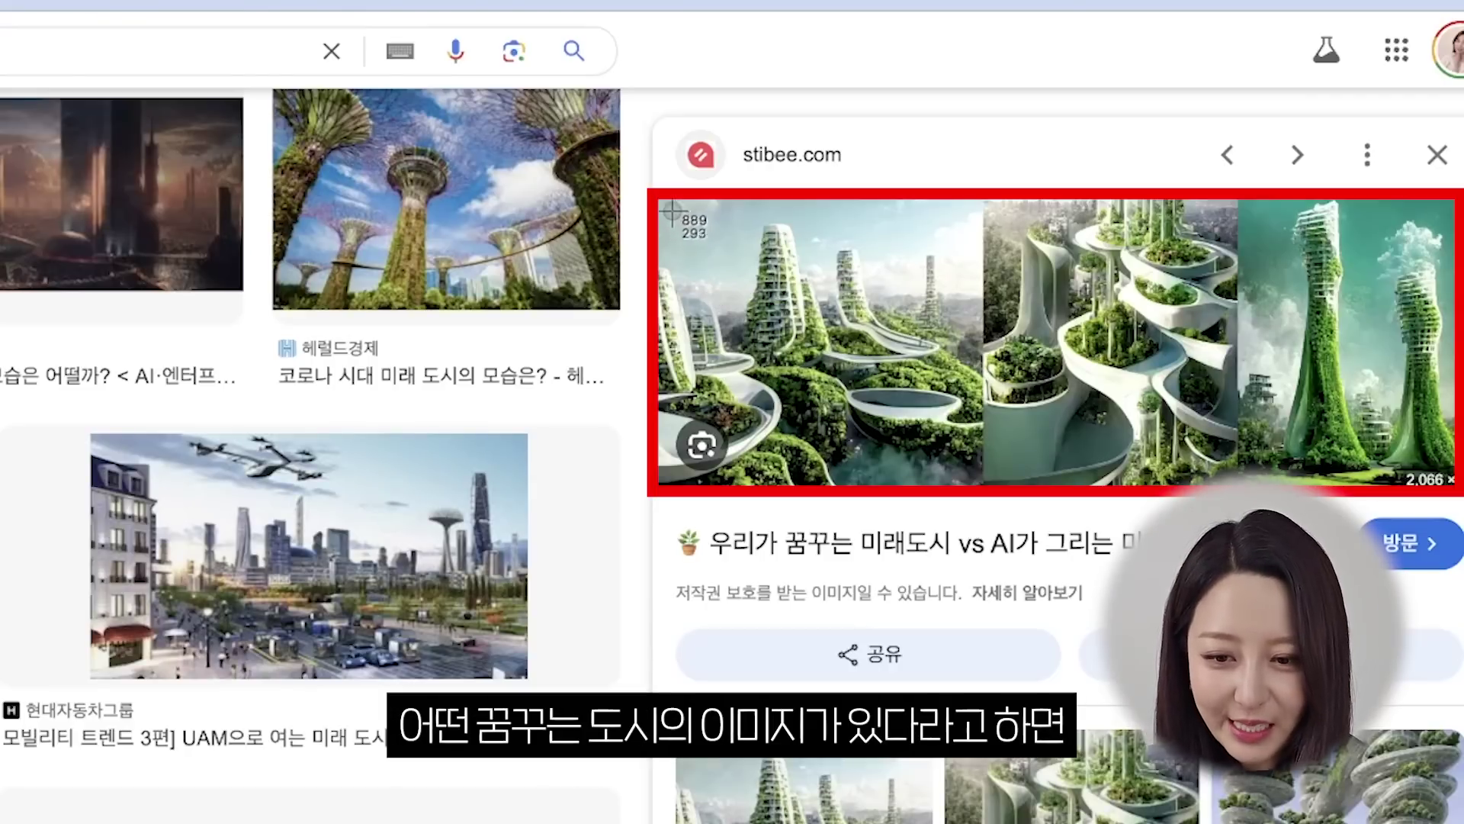
{"action": "key", "text": "super+shift+4"}
{"action": "left_click_drag", "start_coordinate": [728, 208], "coordinate": [1453, 453]}
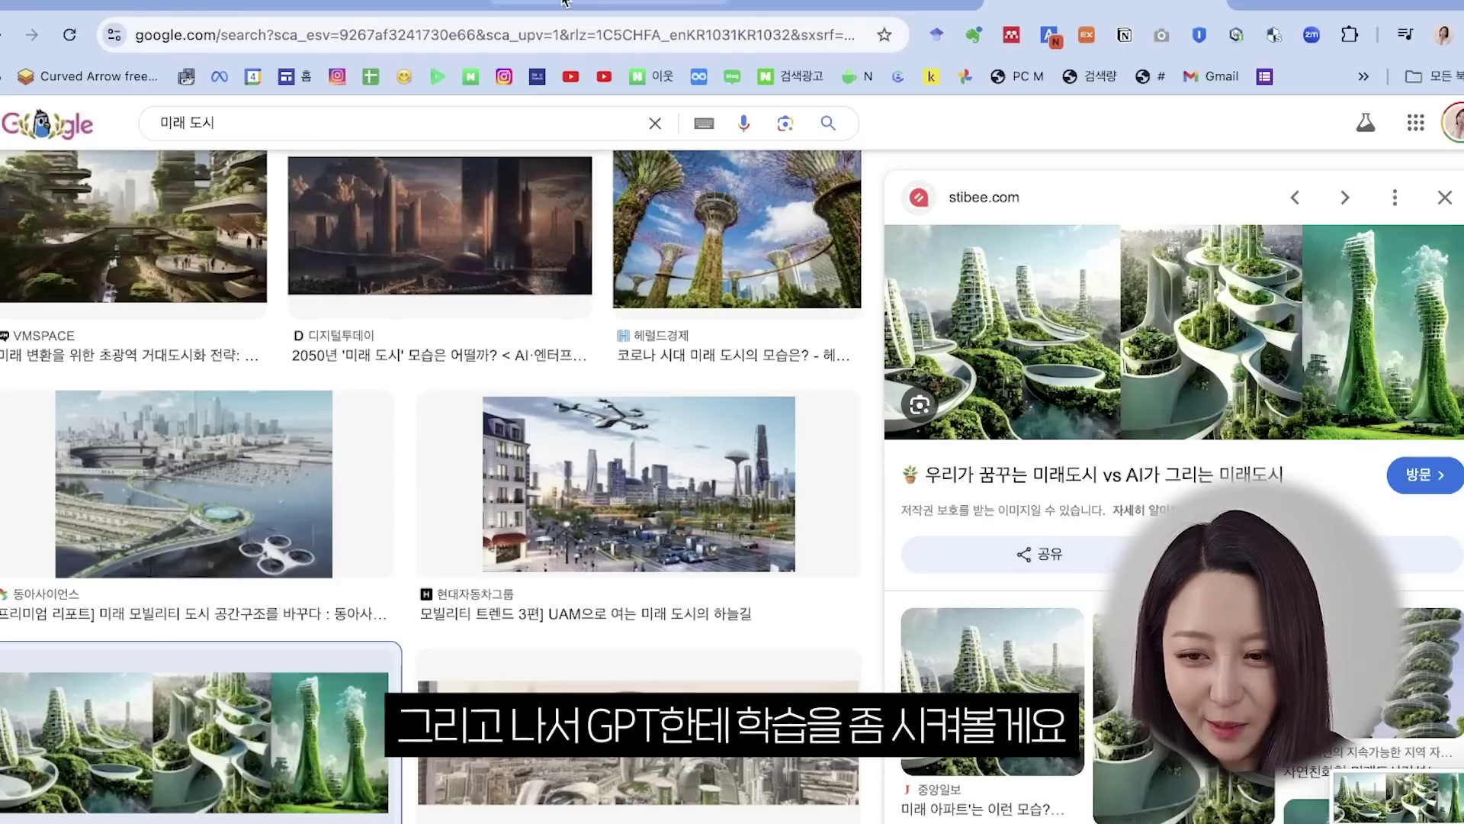
Step: Upload the captured desktop screenshot to the image generator chat, ask "이 이미지를 그려달라는 명령어를 구성한다면 어떻게 명령어가 짜질까?" and copy the prompt's code
{"action": "left_click", "coordinate": [610, 11]}
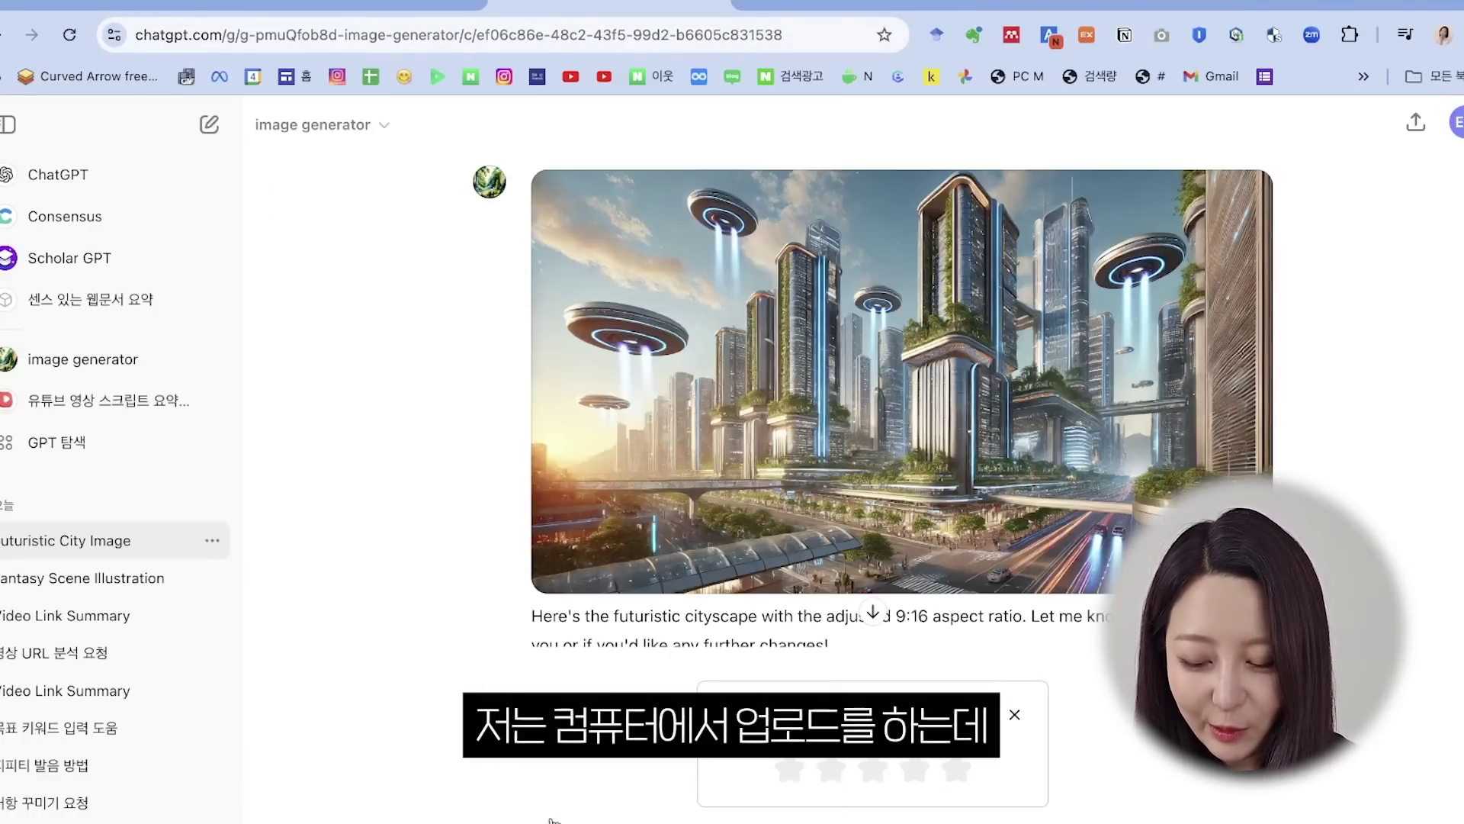
{"action": "left_click", "coordinate": [540, 793]}
{"action": "left_click", "coordinate": [154, 302]}
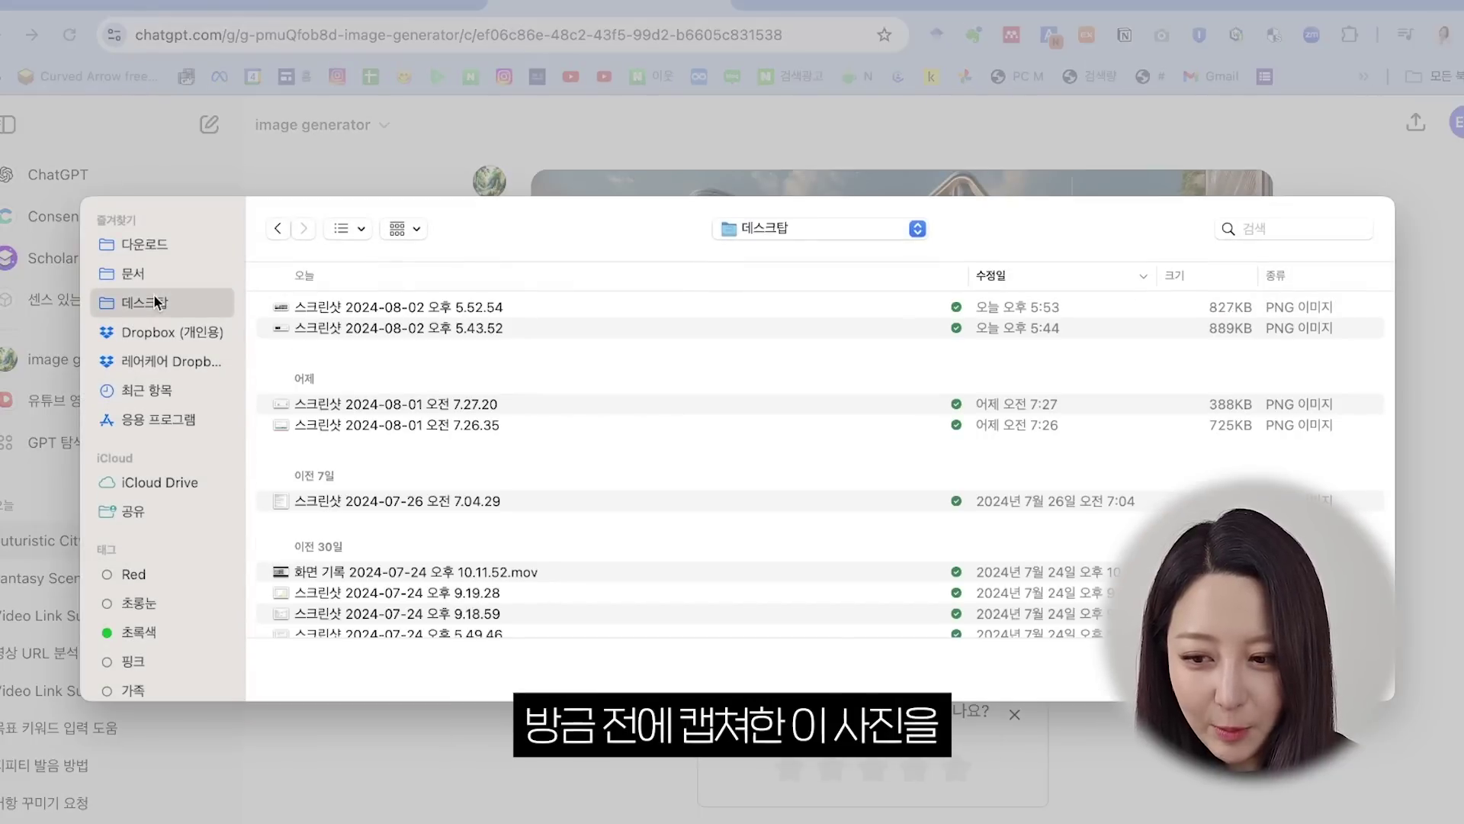
{"action": "left_click", "coordinate": [345, 307]}
{"action": "double_click", "coordinate": [345, 307]}
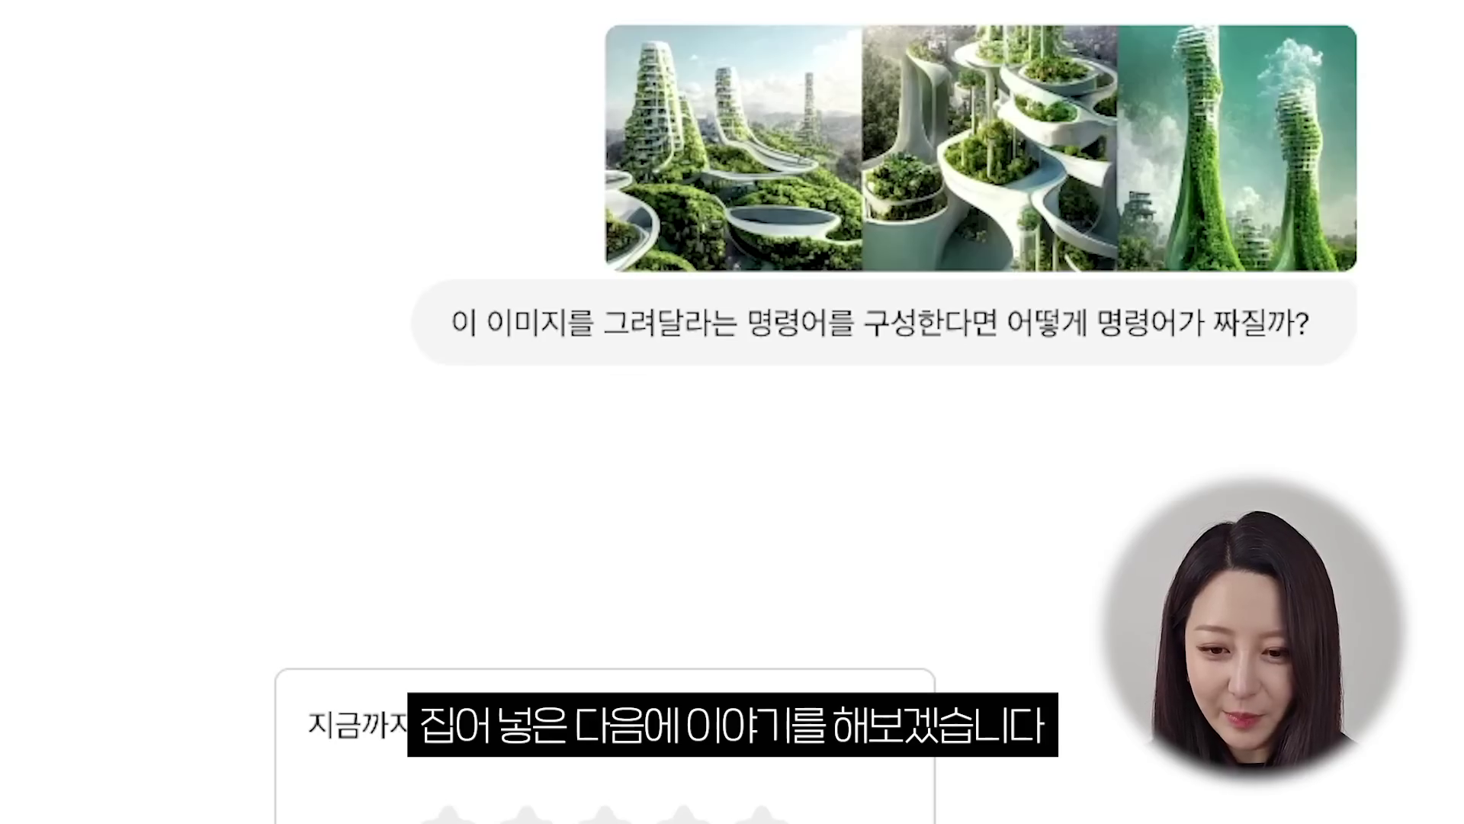
{"action": "left_click", "coordinate": [1291, 228]}
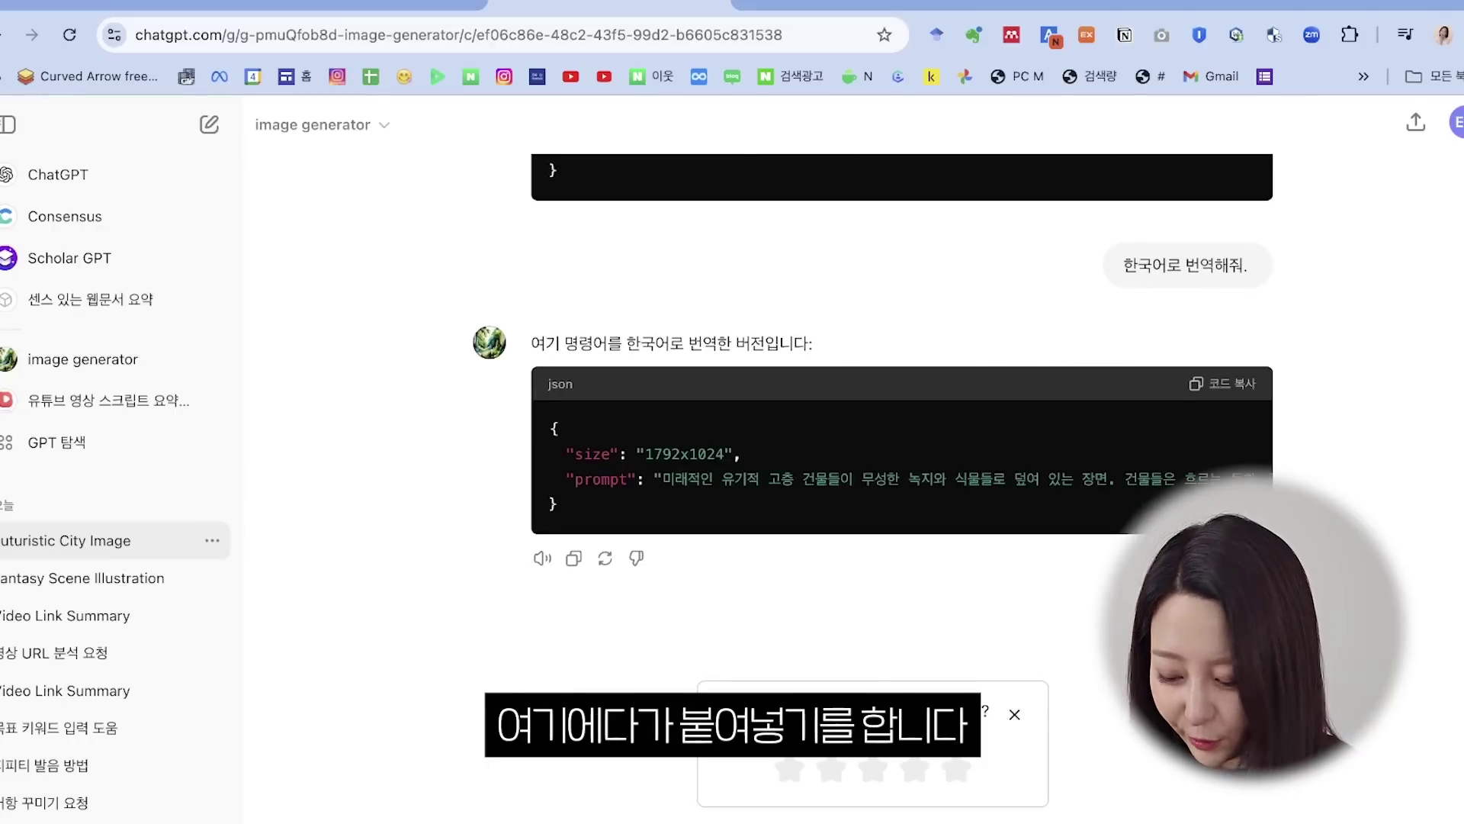
Step: Paste the Korean prompt with the flying-objects line, request "아래의 내용을 고려해서 9:16 비율의 그림을 그려줘", and compare the resulting image with the earlier city and reference pictures
{"action": "key", "text": "super+v"}
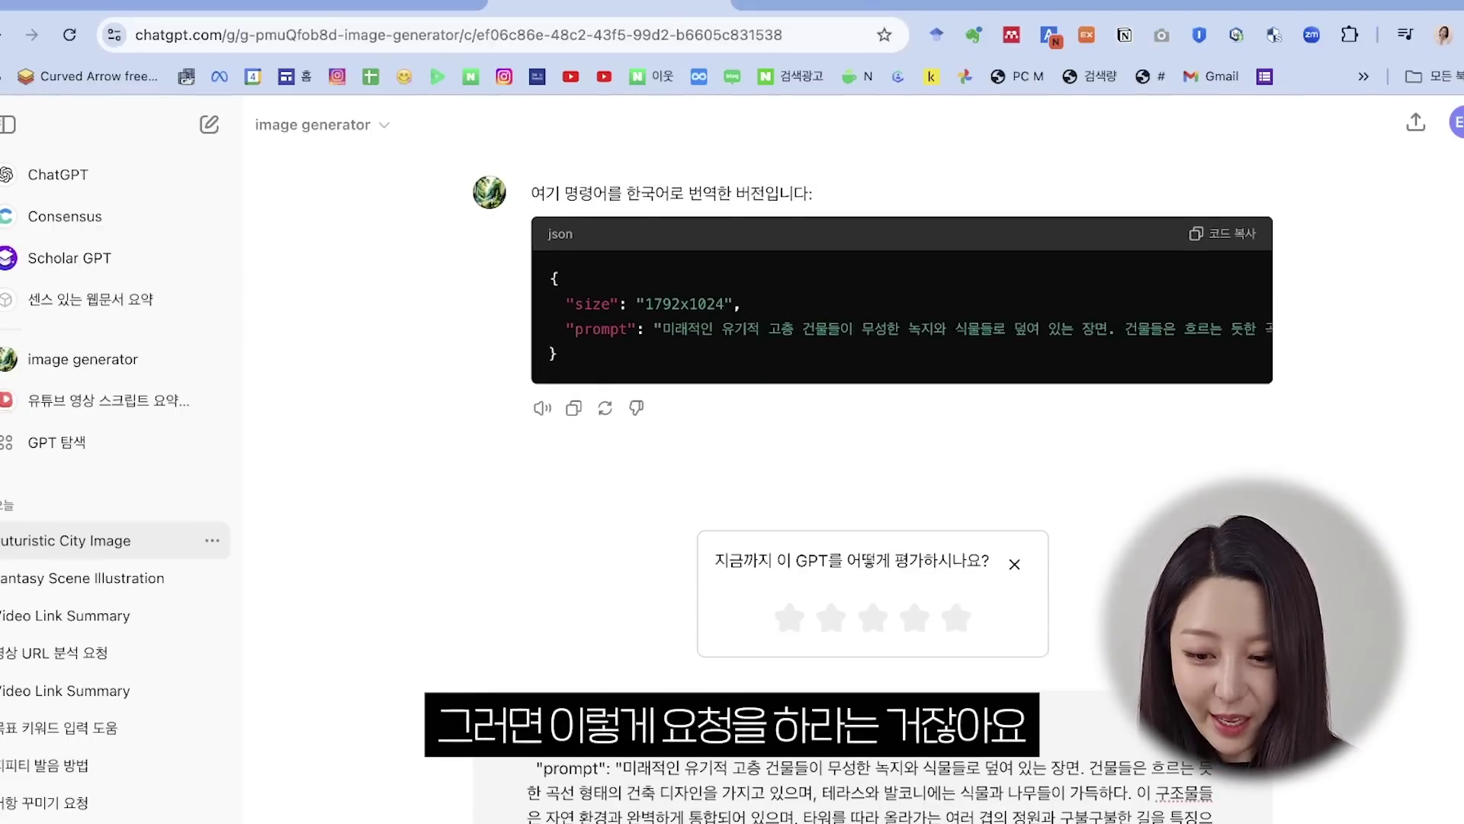
{"action": "key", "text": "ctrl+super+space"}
{"action": "type", "text": "아래의 냉"}
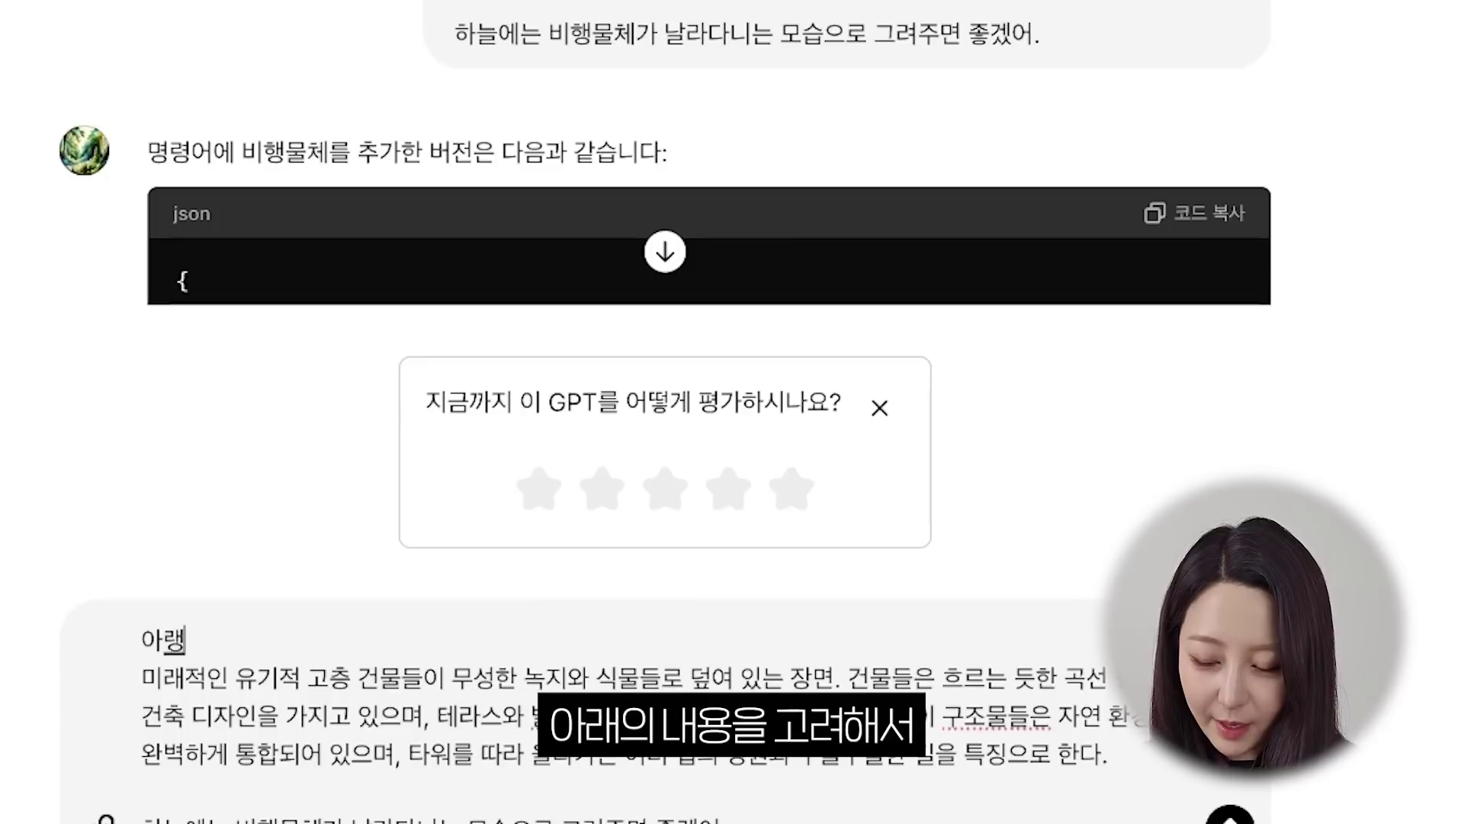
{"action": "type", "text": "용을 고려해서"}
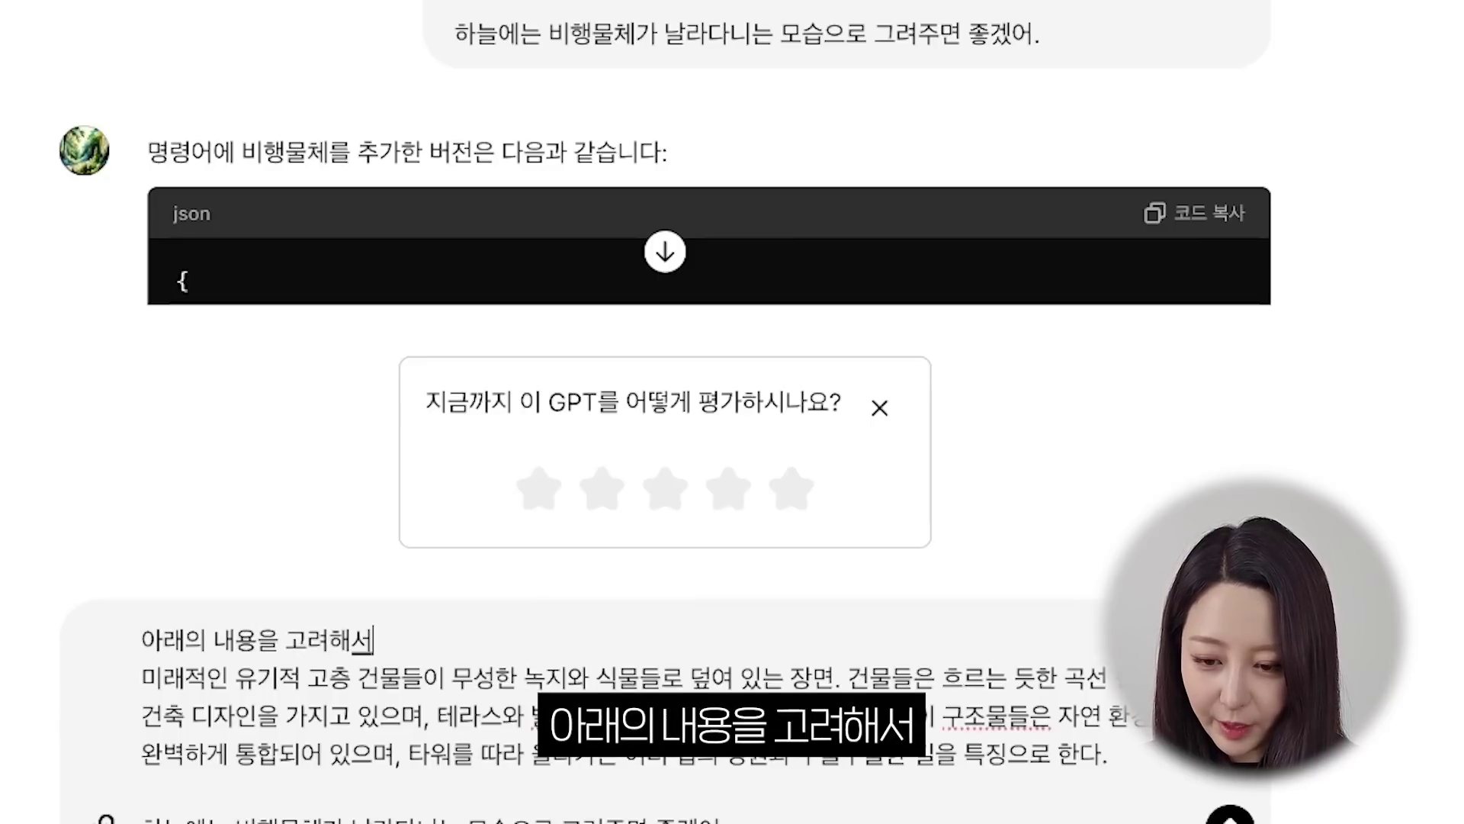
{"action": "type", "text": " 9:16 비율의 ㄱ"}
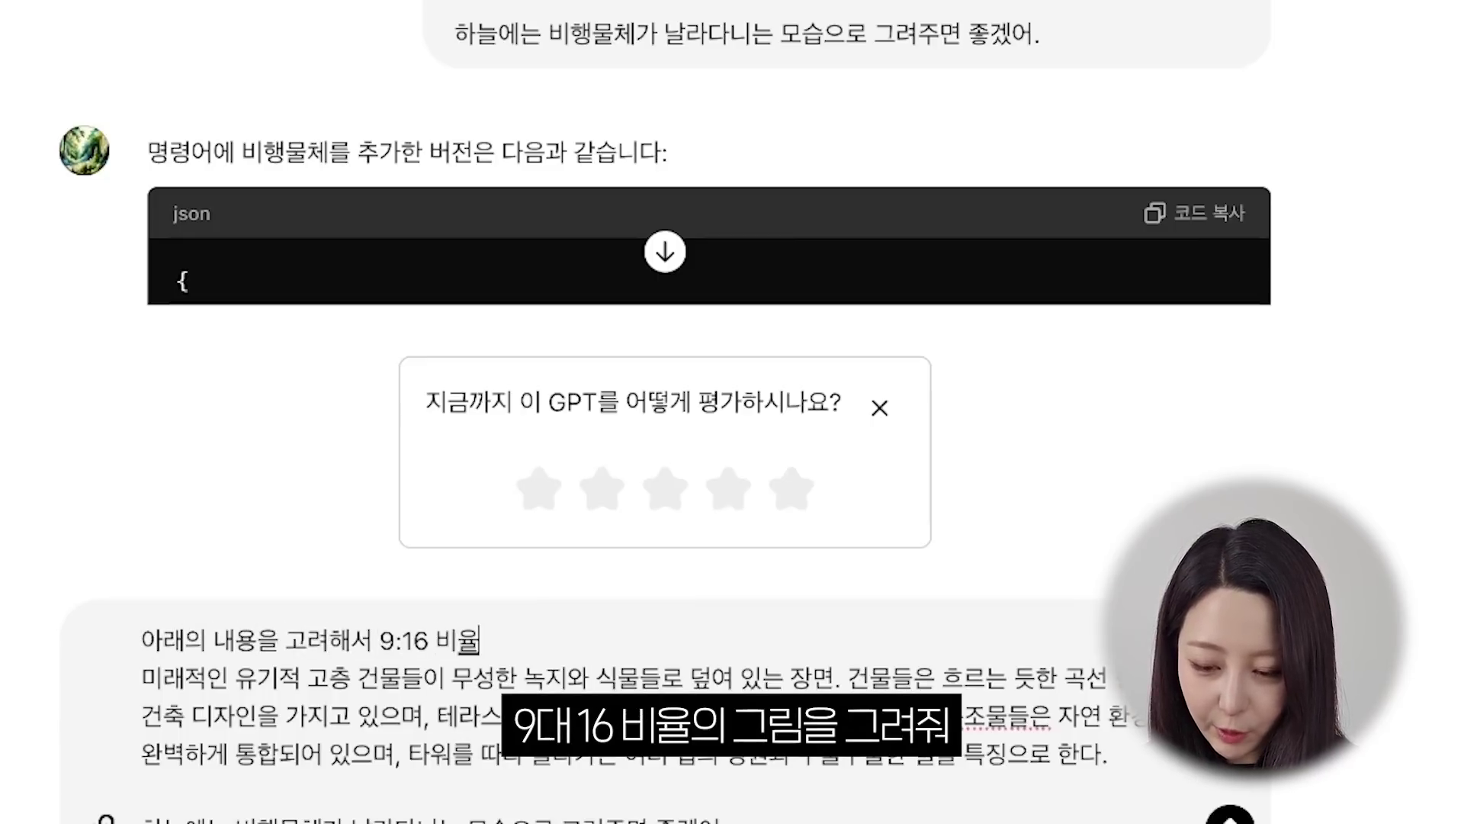
{"action": "type", "text": "림을 그려줘"}
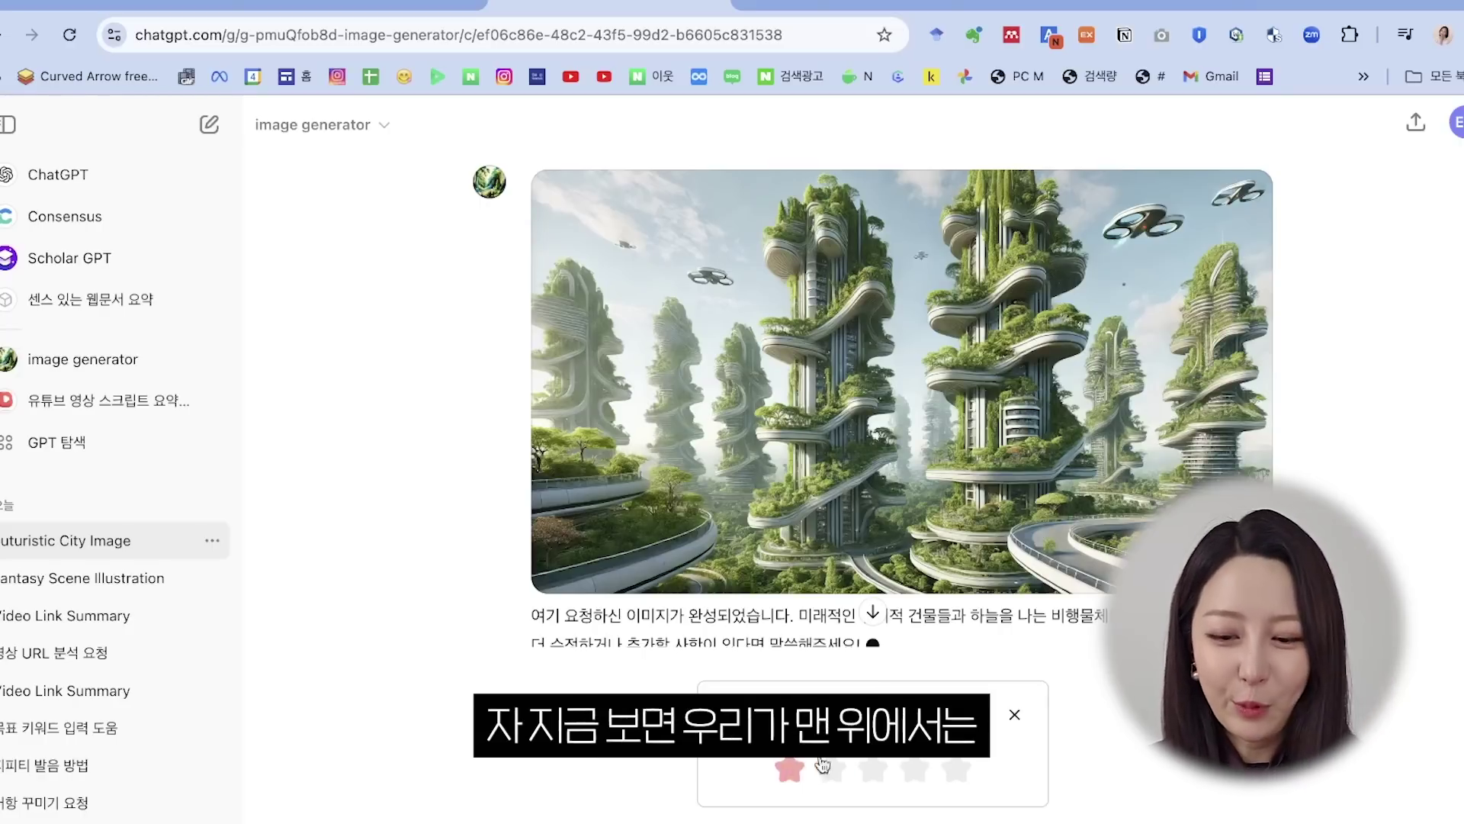
{"action": "scroll", "coordinate": [953, 579], "scroll_direction": "up", "scroll_amount": 20}
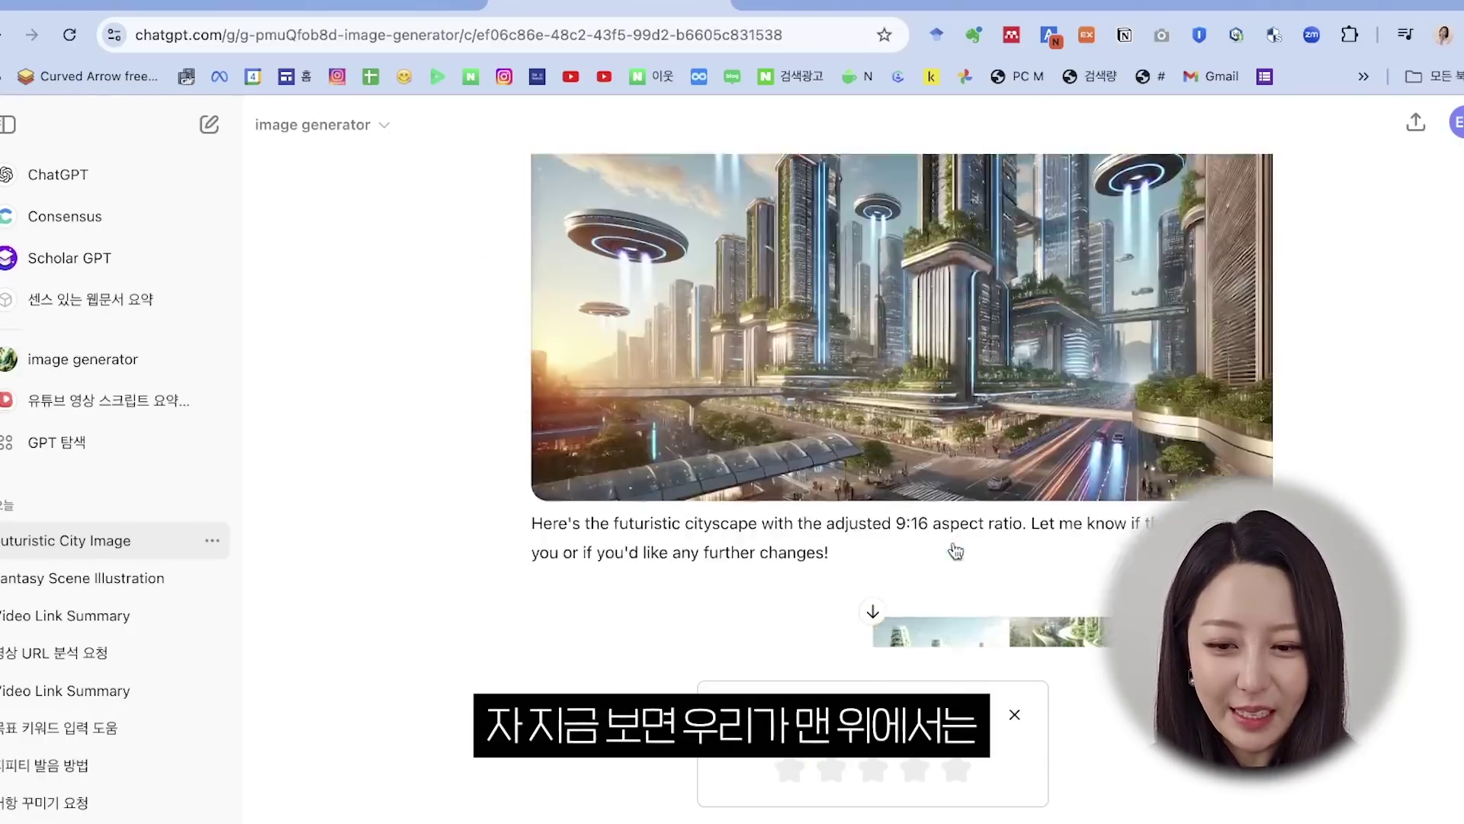
{"action": "scroll", "coordinate": [955, 551], "scroll_direction": "down", "scroll_amount": 4}
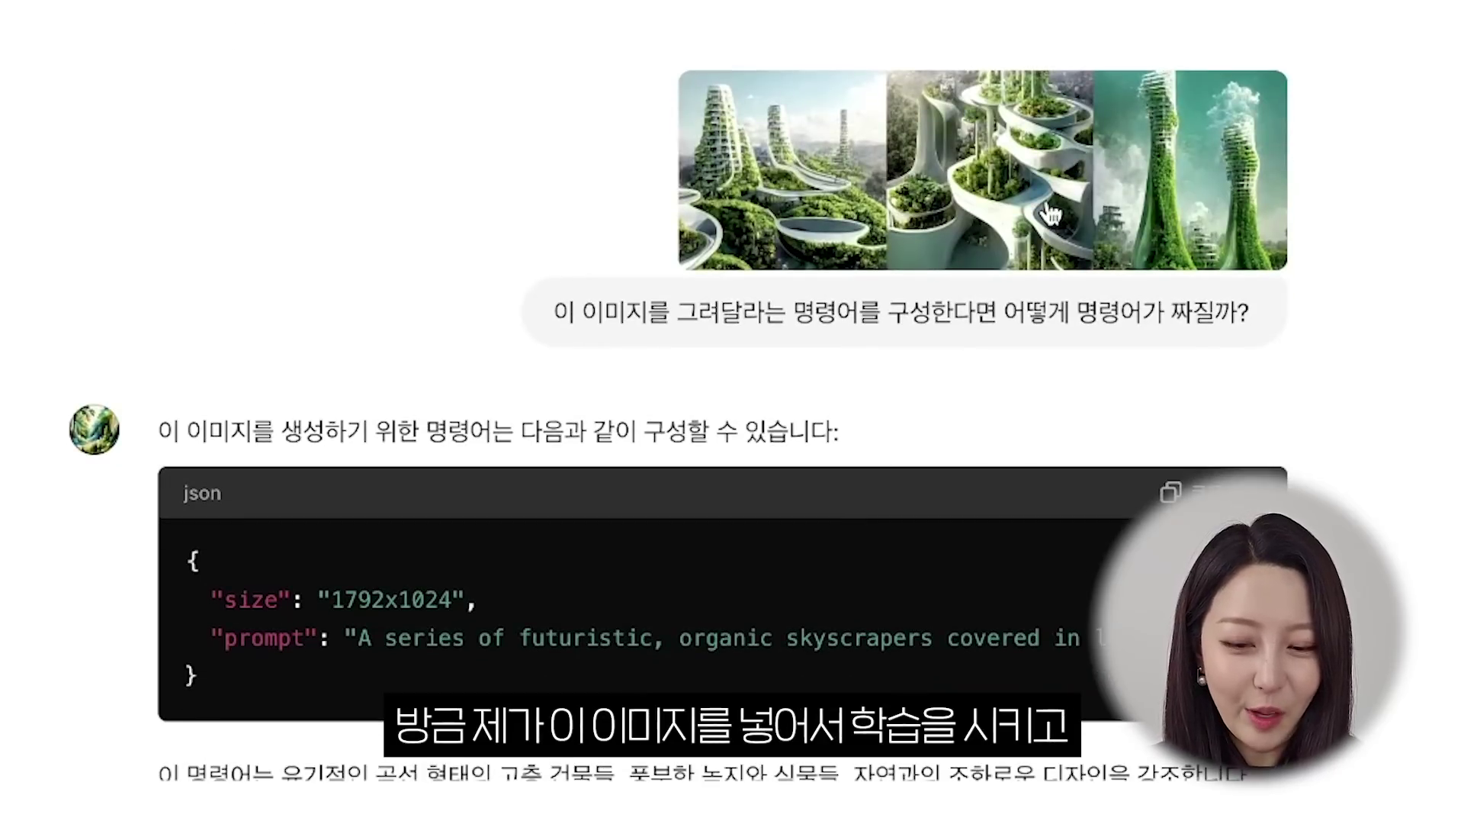
{"action": "scroll", "coordinate": [1049, 212], "scroll_direction": "down", "scroll_amount": 20}
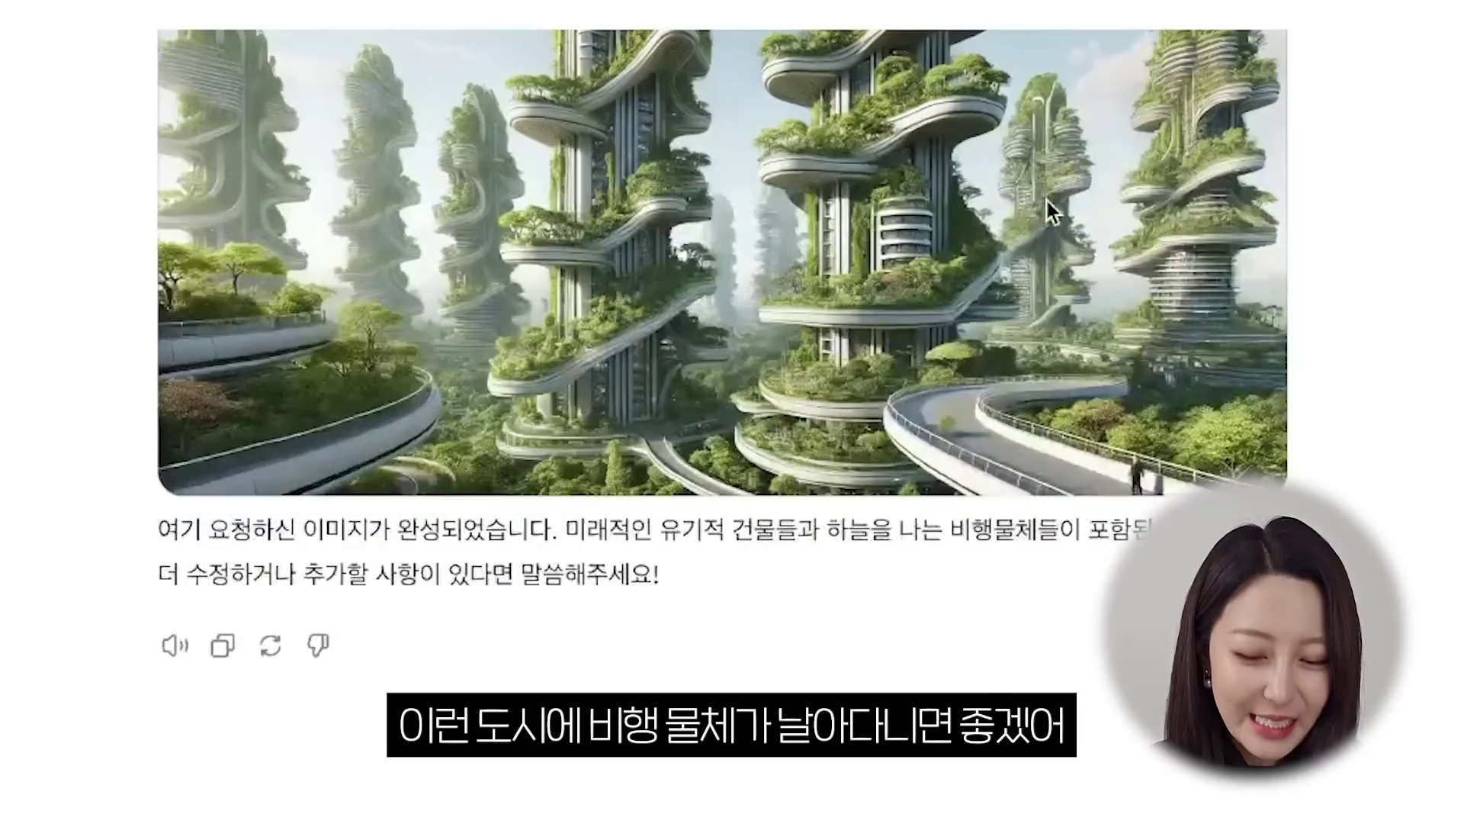
{"action": "scroll", "coordinate": [1050, 213], "scroll_direction": "down", "scroll_amount": 10}
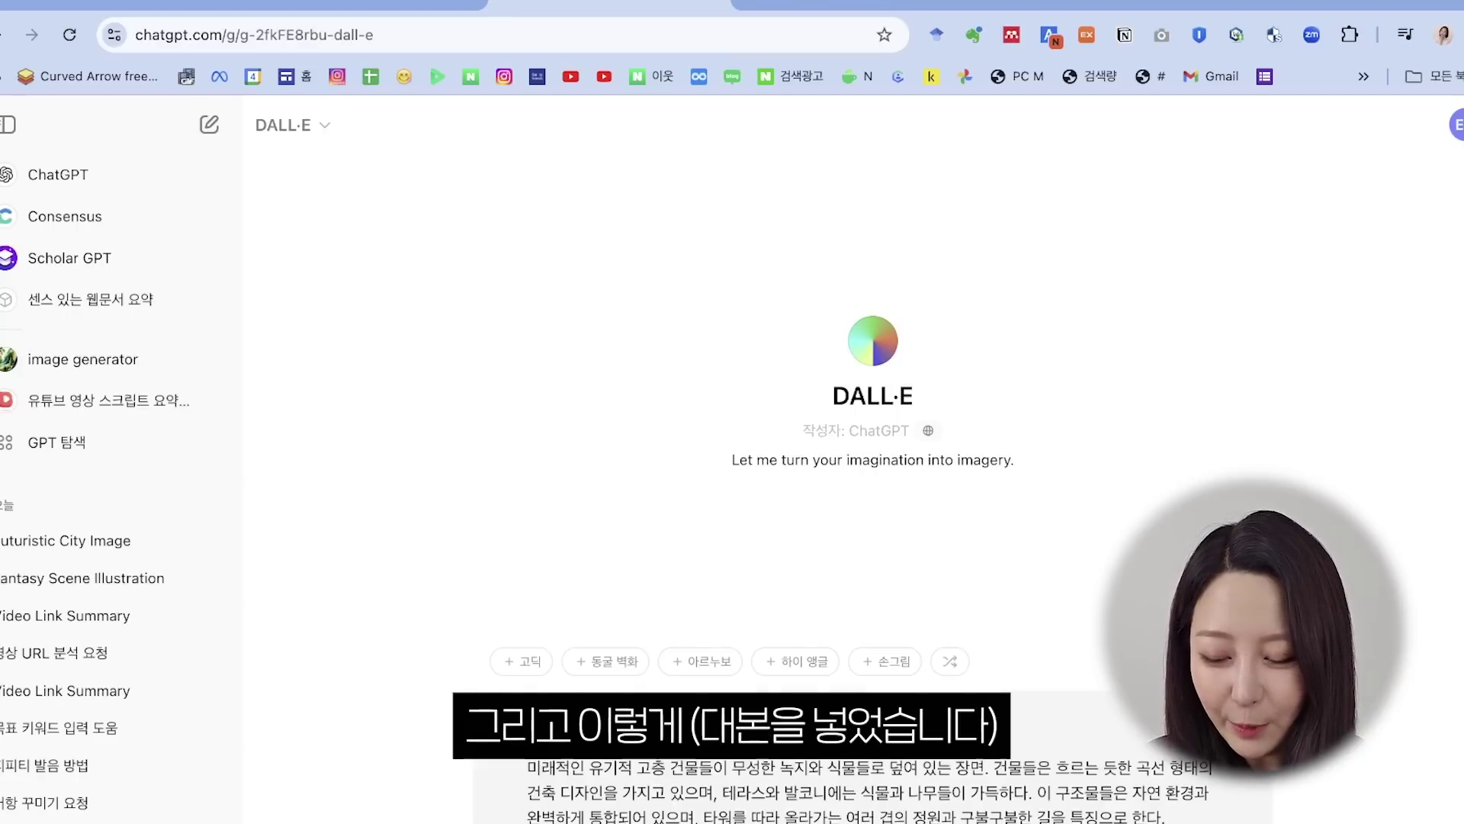
Step: Generate images with DALL·E from the same Korean plant-covered city prompt and examine them
{"action": "key", "text": "Return"}
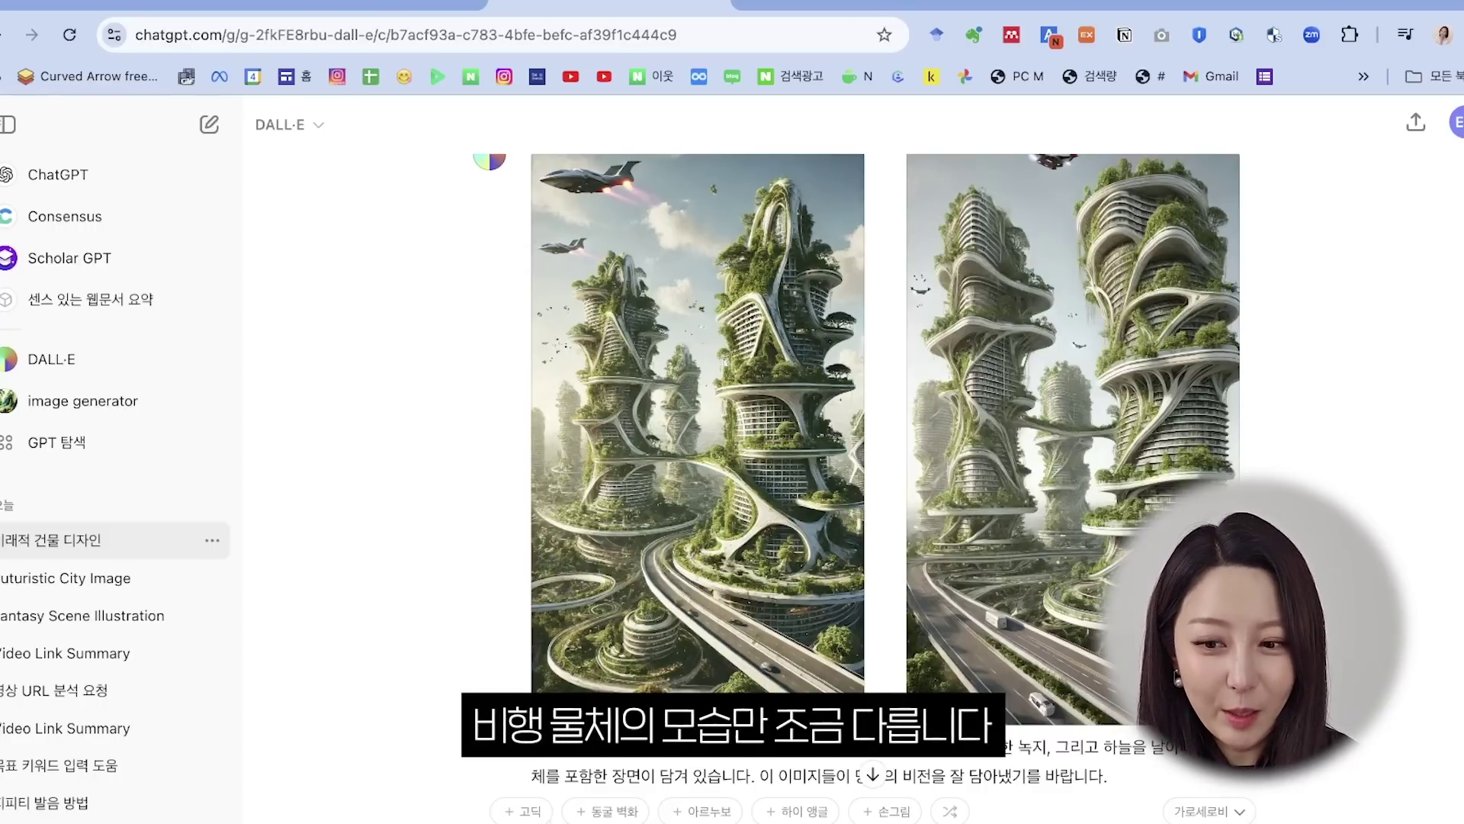
{"action": "scroll", "coordinate": [683, 325], "scroll_direction": "up", "scroll_amount": 1}
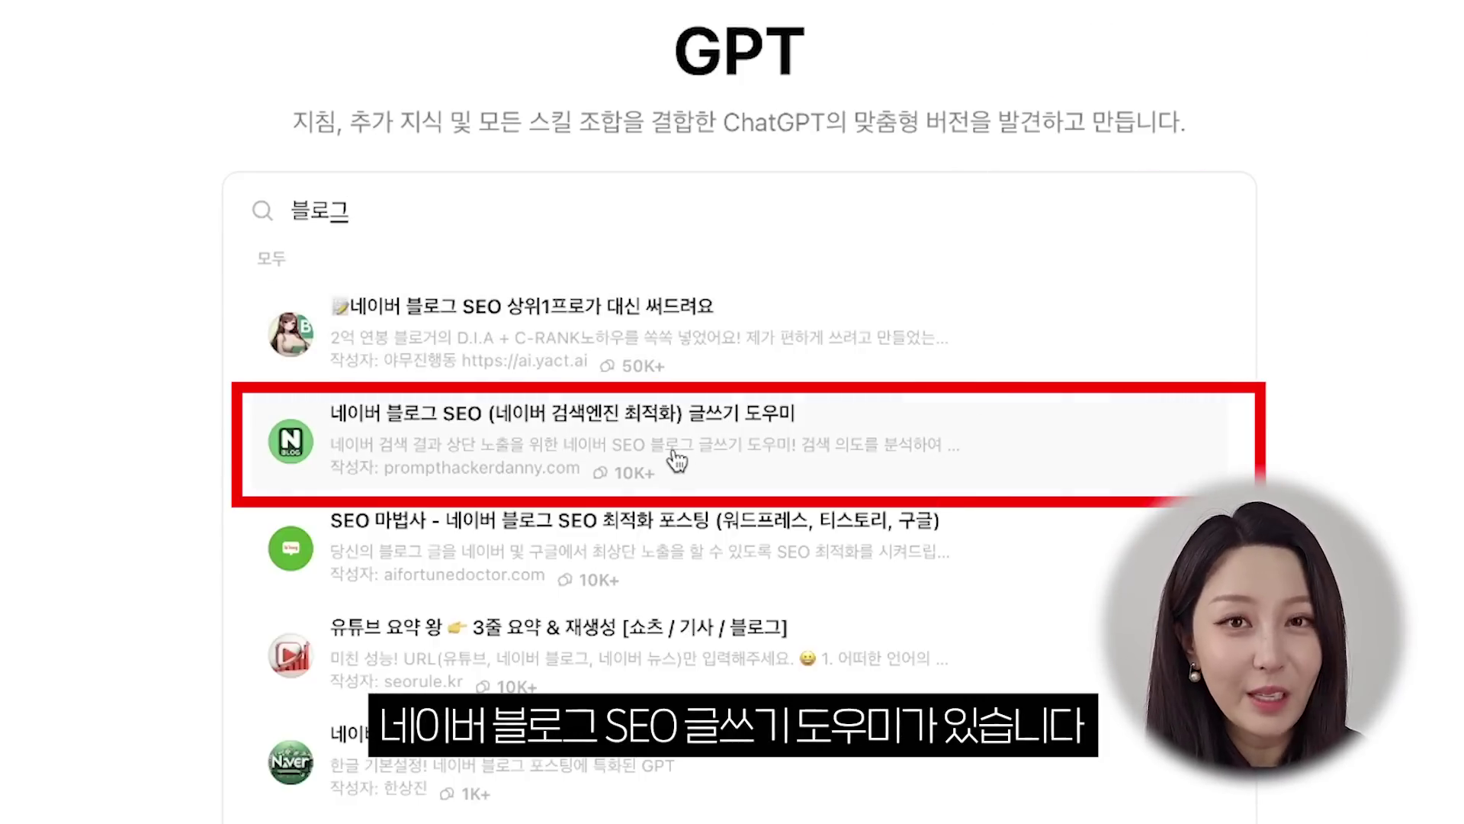
Step: Open 네이버 블로그 SEO (네이버 검색엔진 최적화) 글쓰기 도우미, run its starter "목표 키워드 입력", submit the lecture keyword and review the analysis and outline
{"action": "left_click", "coordinate": [676, 460]}
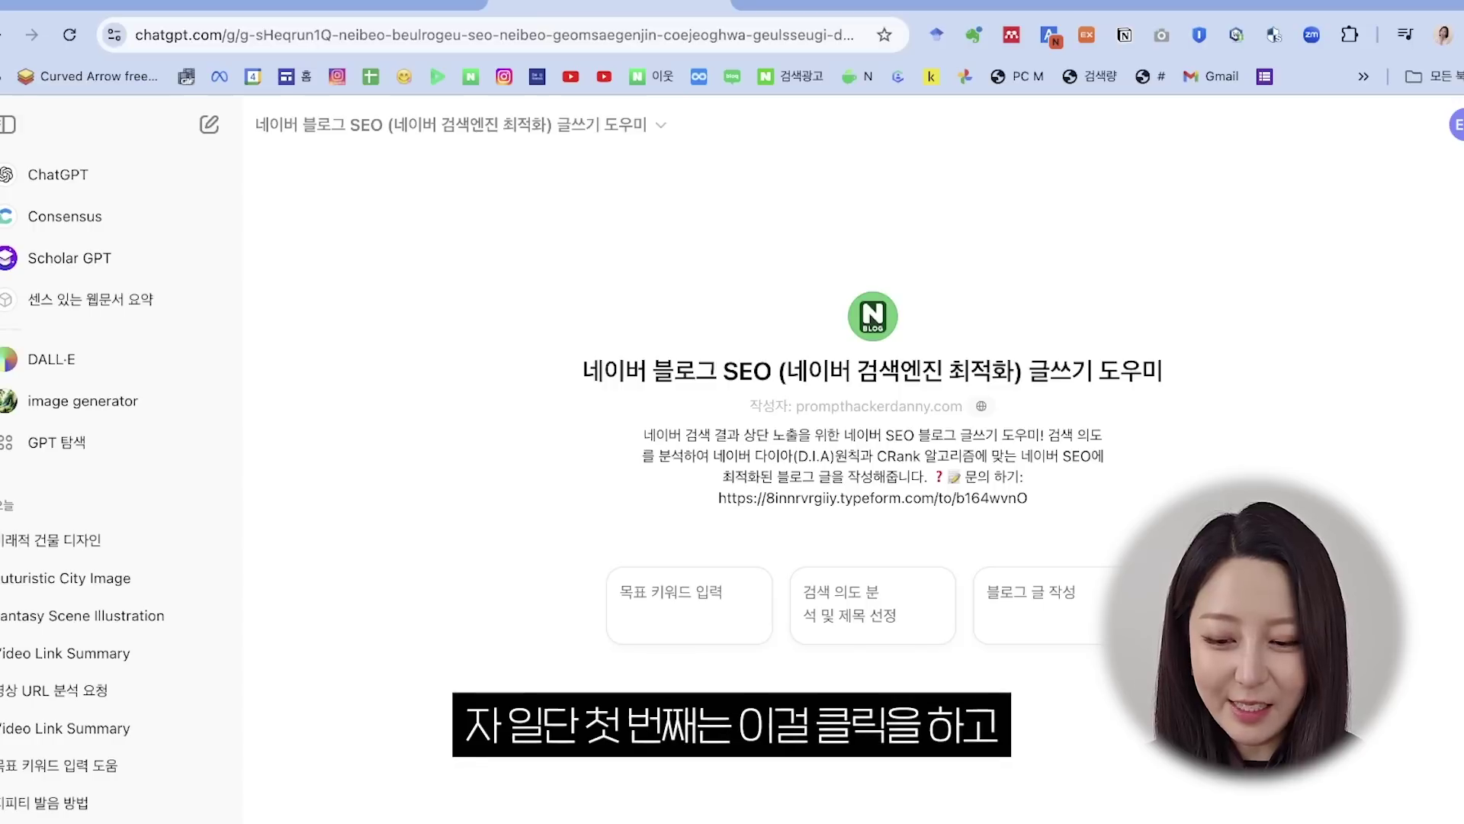
{"action": "left_click", "coordinate": [681, 610]}
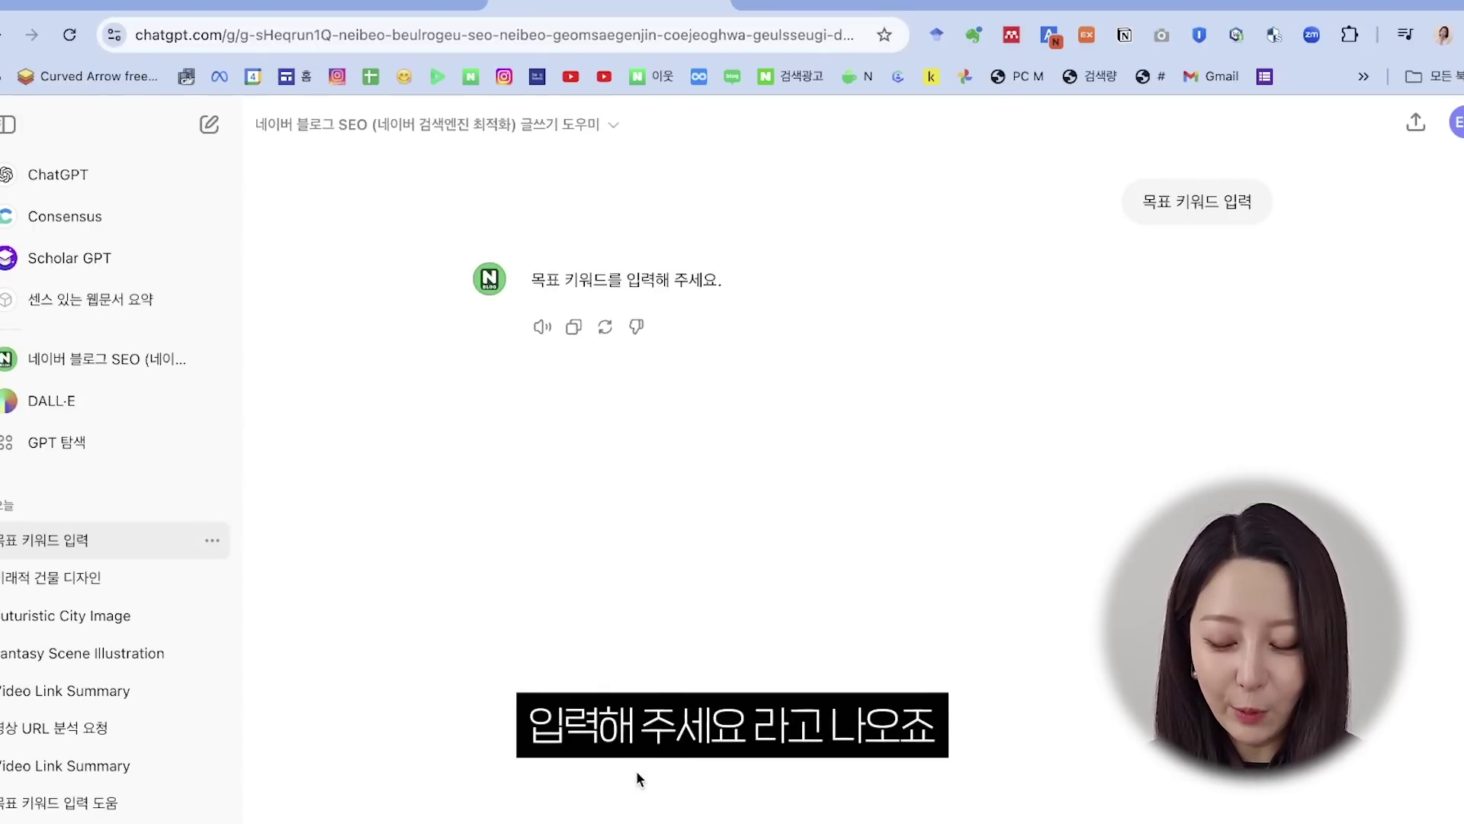
{"action": "key", "text": "Return"}
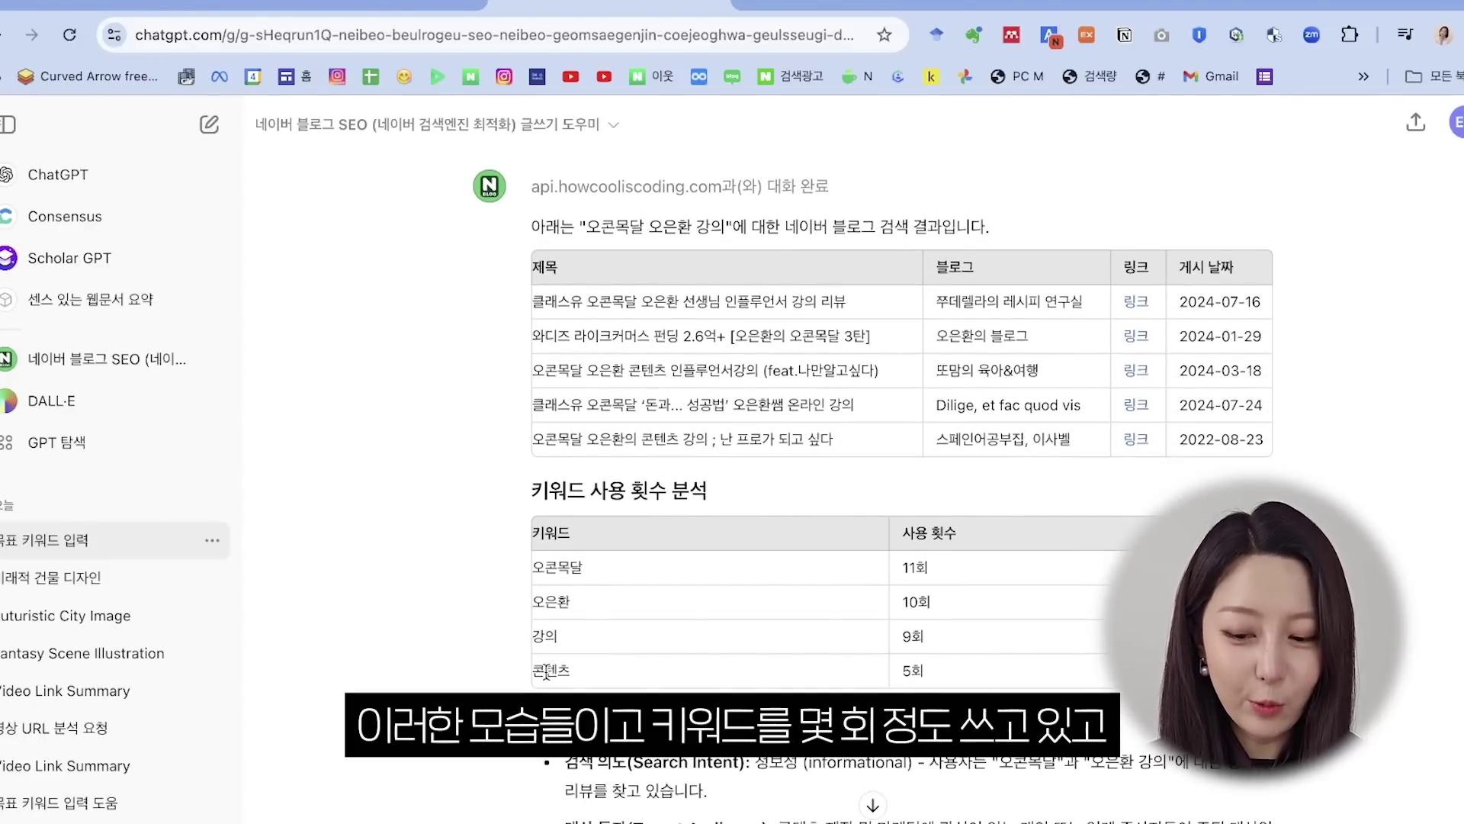
{"action": "scroll", "coordinate": [546, 671], "scroll_direction": "down", "scroll_amount": 3}
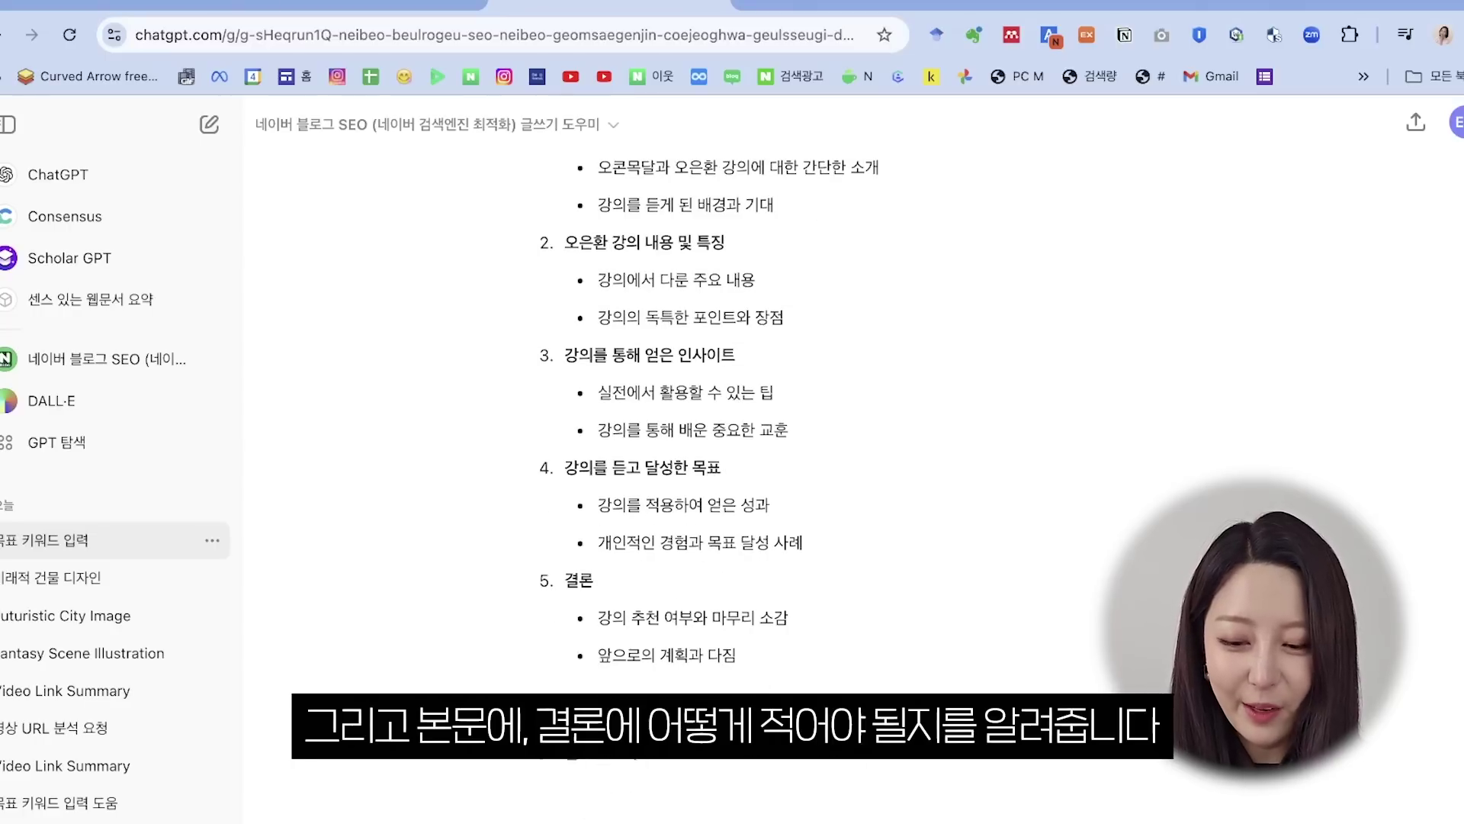
{"action": "scroll", "coordinate": [877, 480], "scroll_direction": "up", "scroll_amount": 3}
{"action": "scroll", "coordinate": [877, 484], "scroll_direction": "down", "scroll_amount": 3}
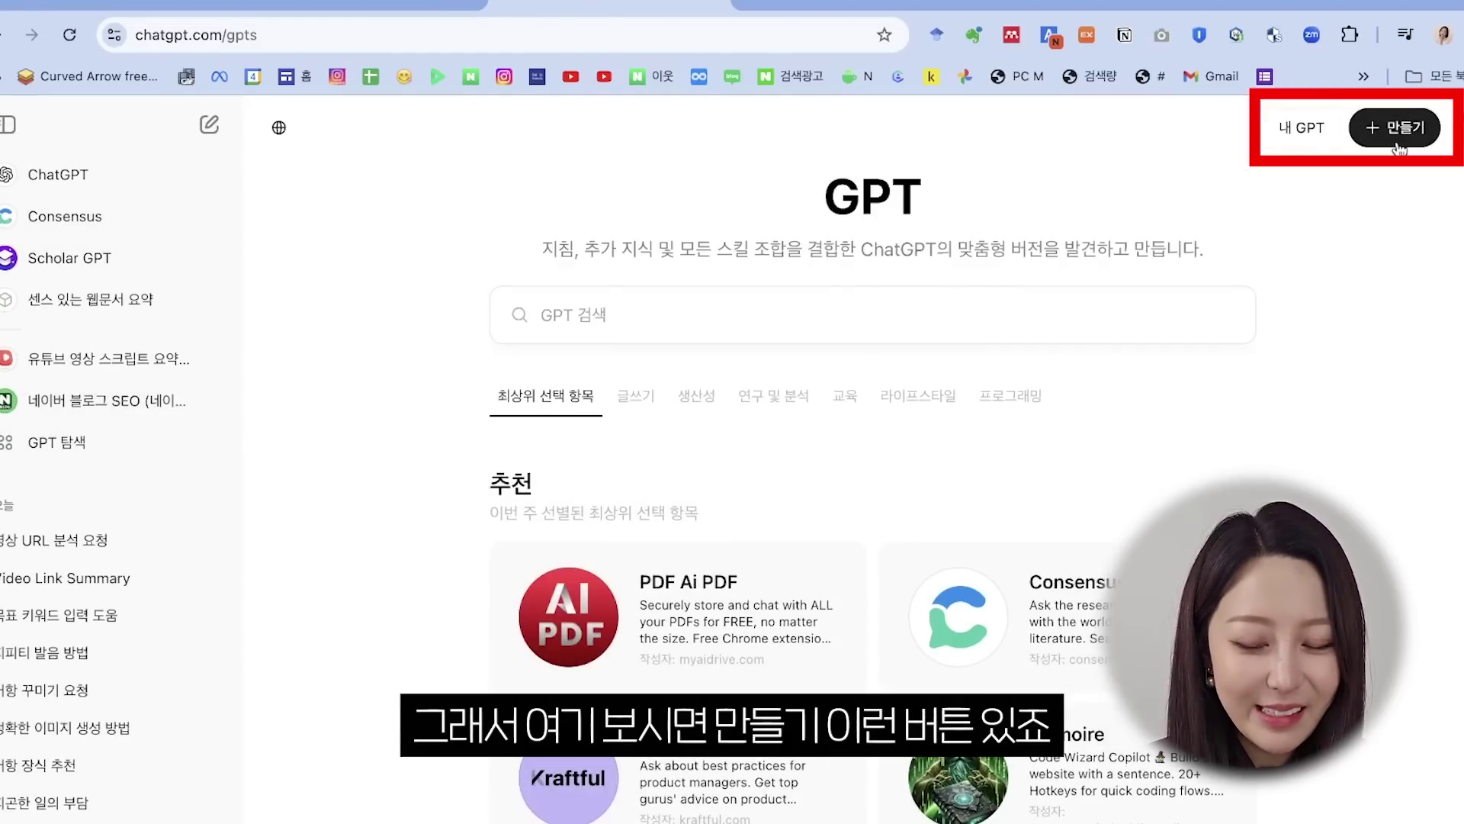
Step: View the list of custom GPTs under 내 GPT
{"action": "left_click", "coordinate": [1283, 137]}
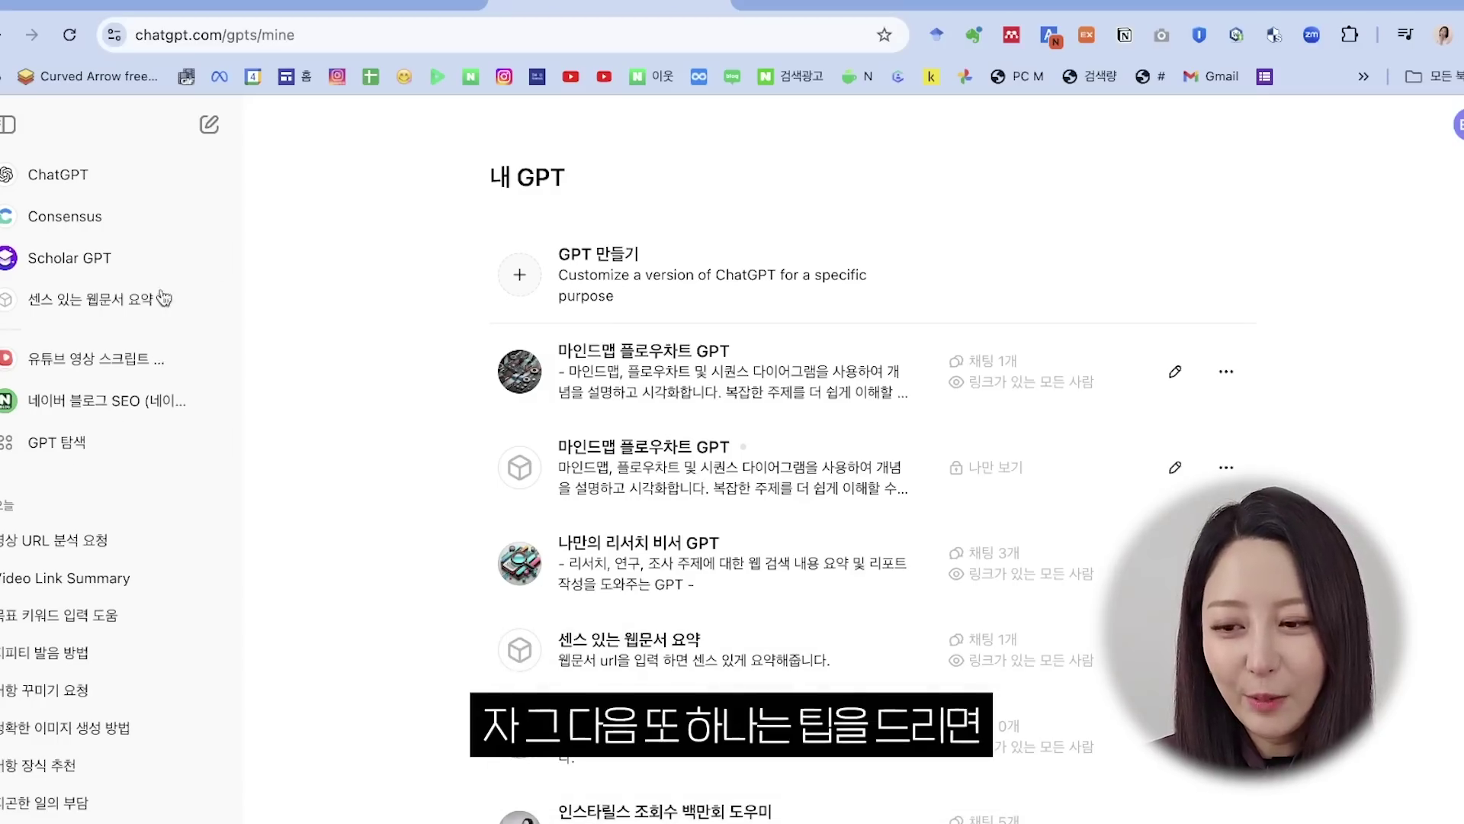
Step: In a new chat, summon 유튜브 영상 스크립트 요약/분석 with an @ mention, submit the youtu.be video link and allow its connection to api.genexis.ai
{"action": "left_click", "coordinate": [209, 124]}
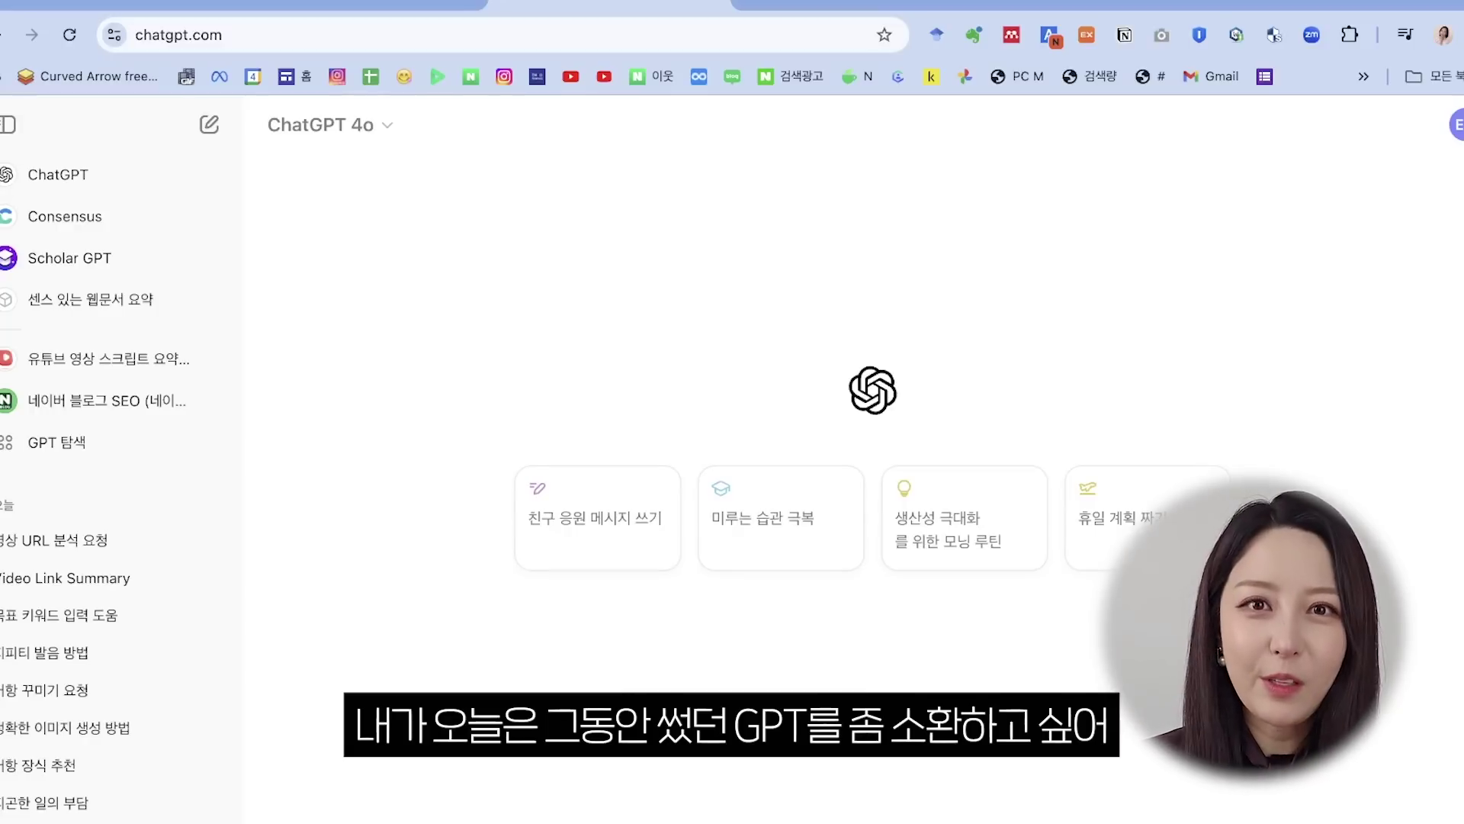
{"action": "type", "text": "@"}
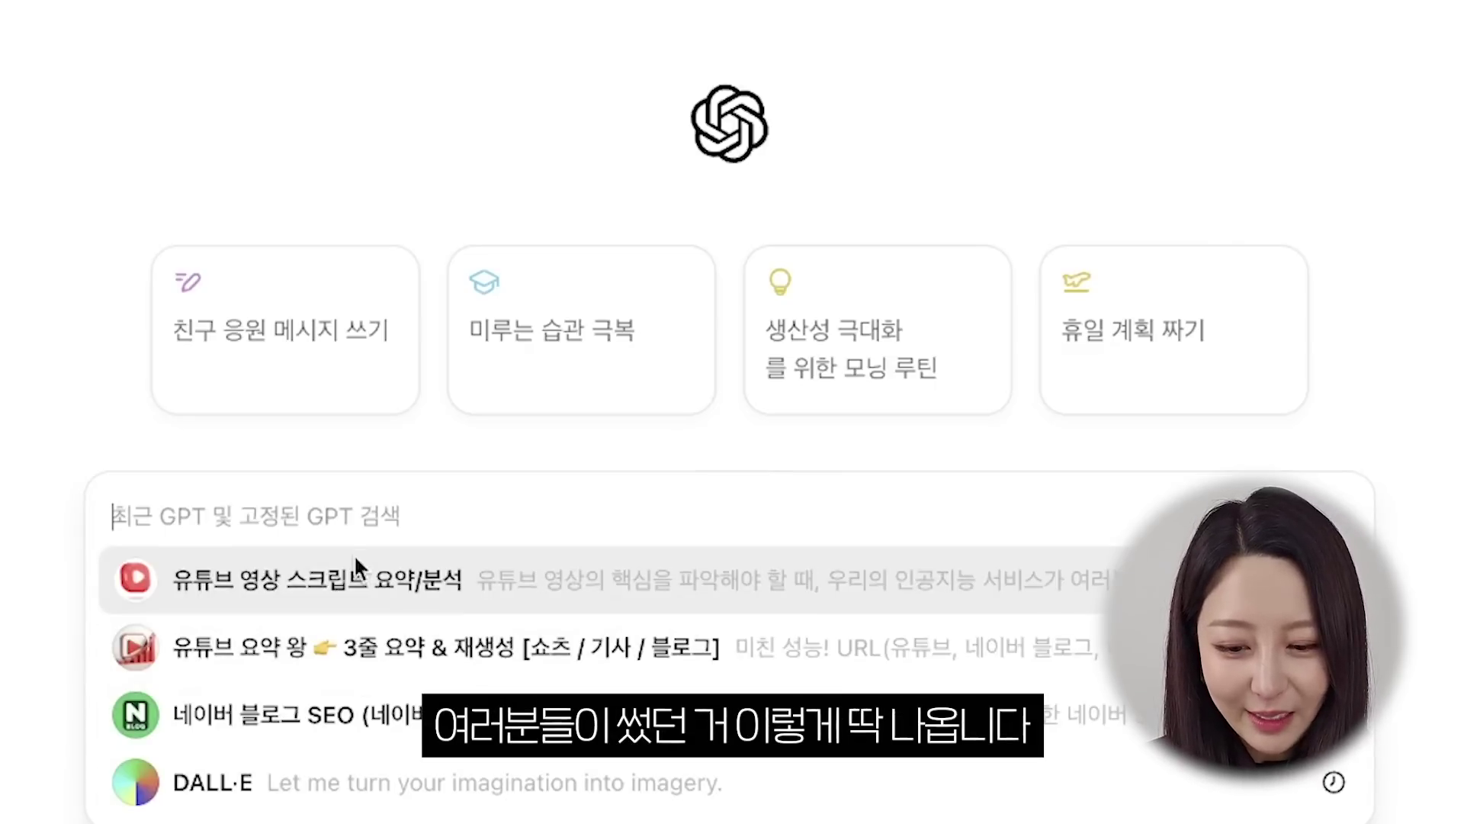
{"action": "left_click", "coordinate": [1051, 584]}
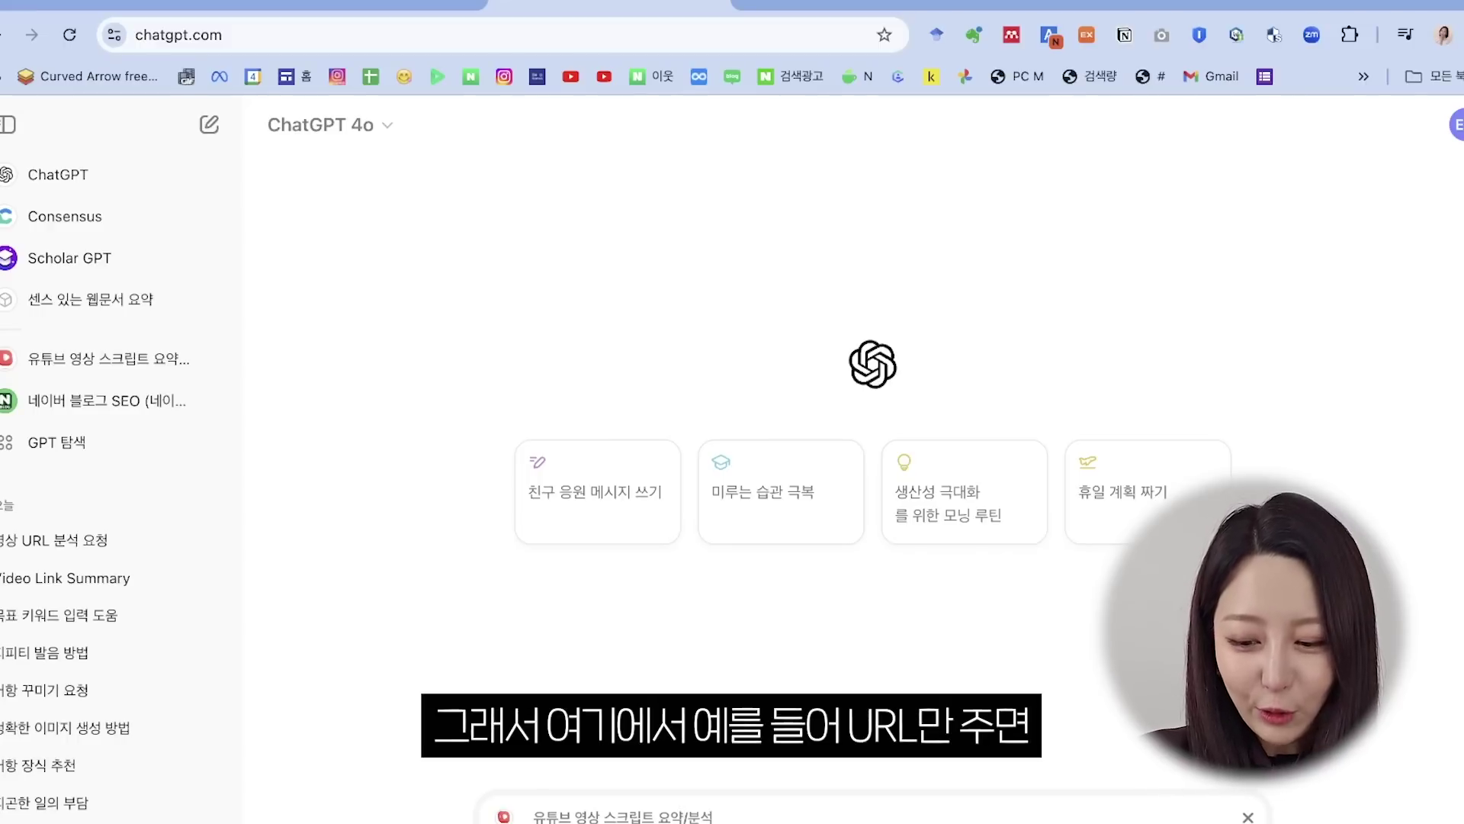
{"action": "key", "text": "Return"}
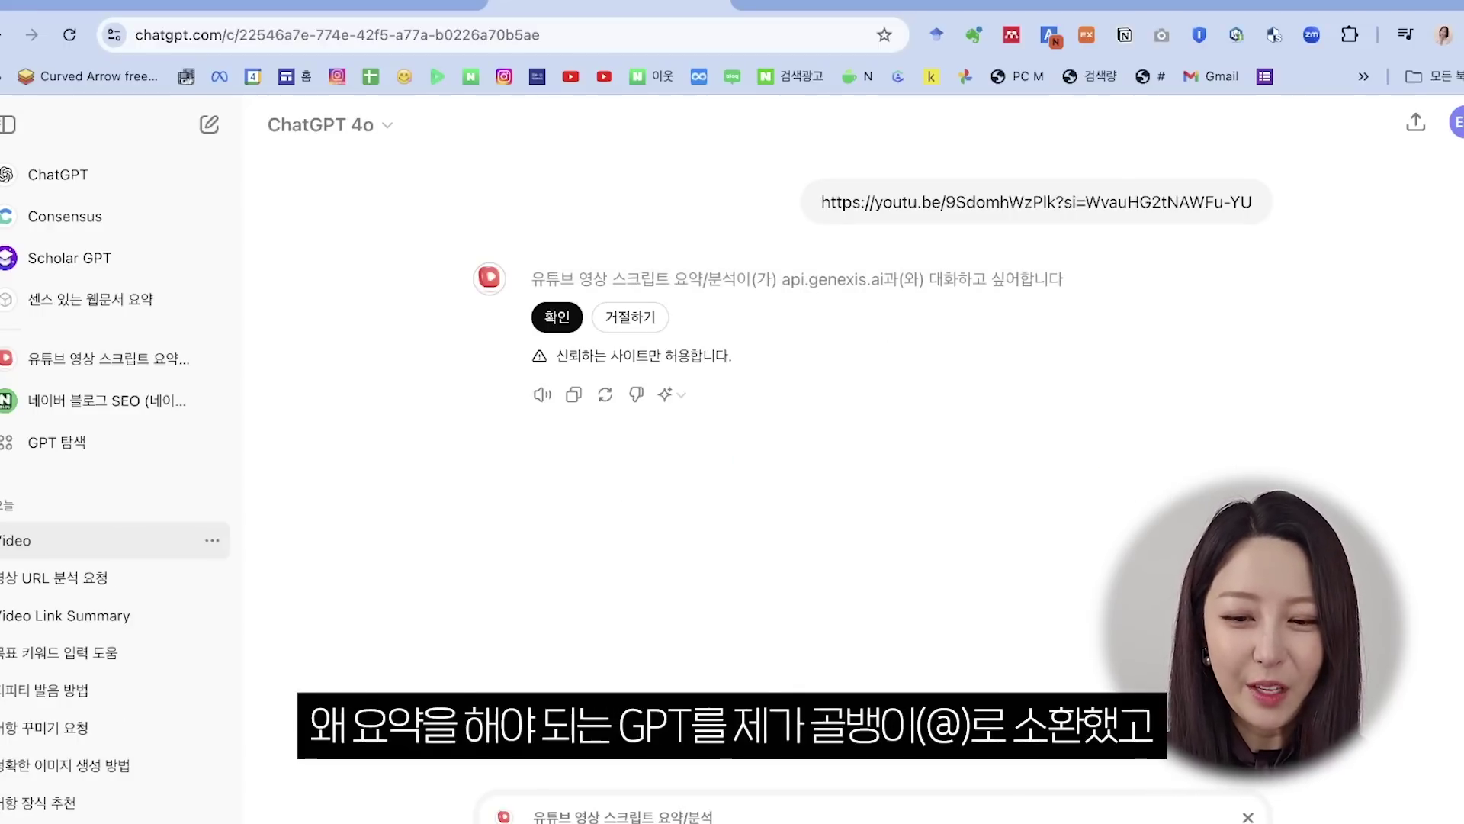
{"action": "left_click", "coordinate": [543, 306]}
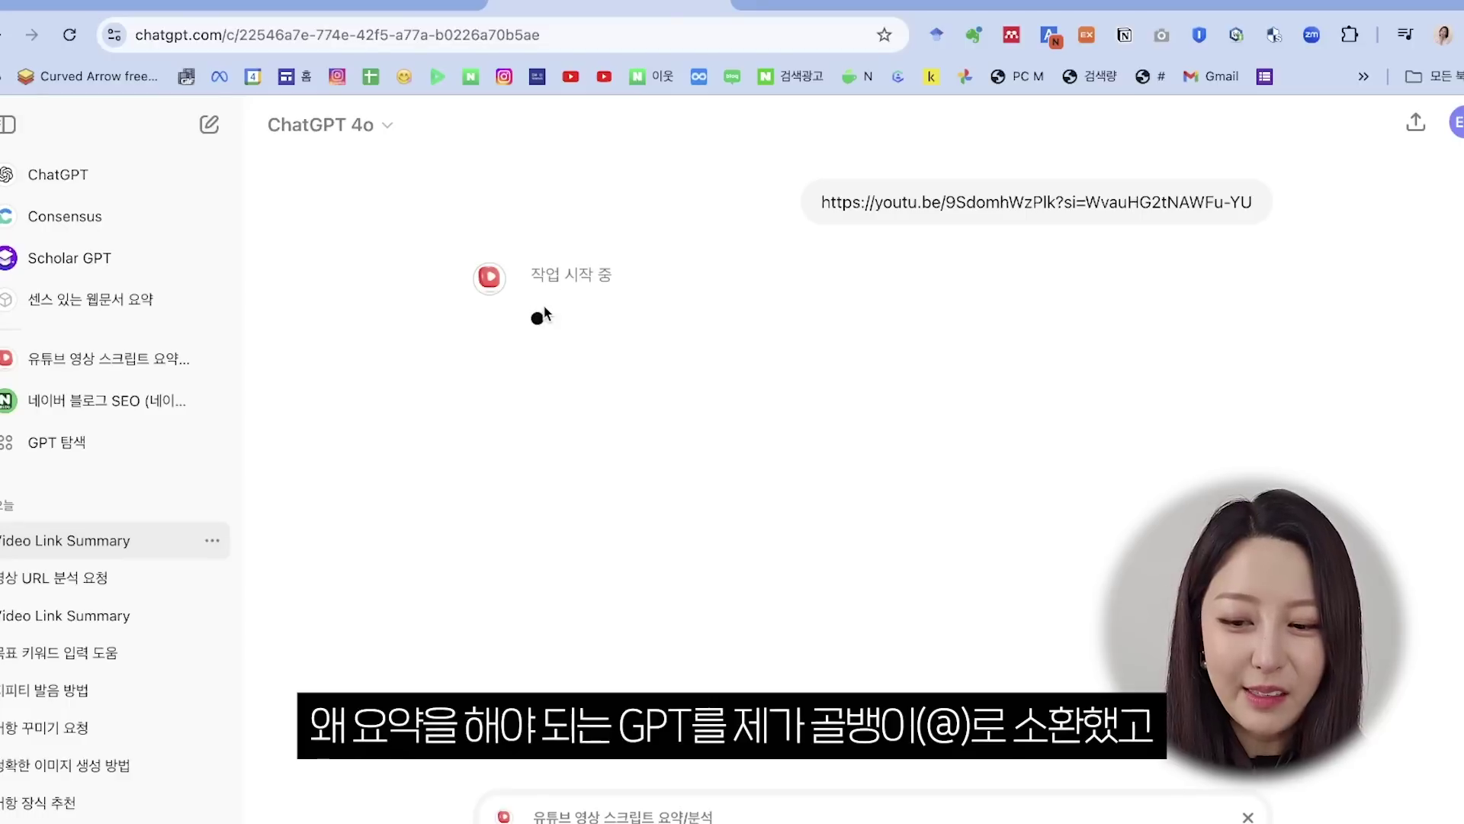